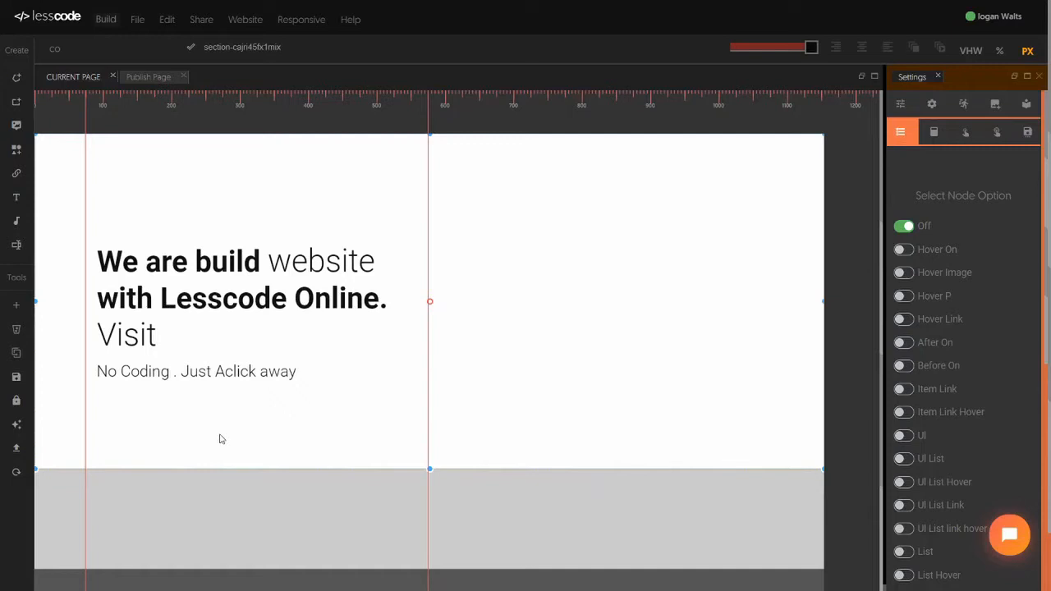
Step: Insert an image element and place it in the blank right half of the section, beside the heading text
left_click(15, 128)
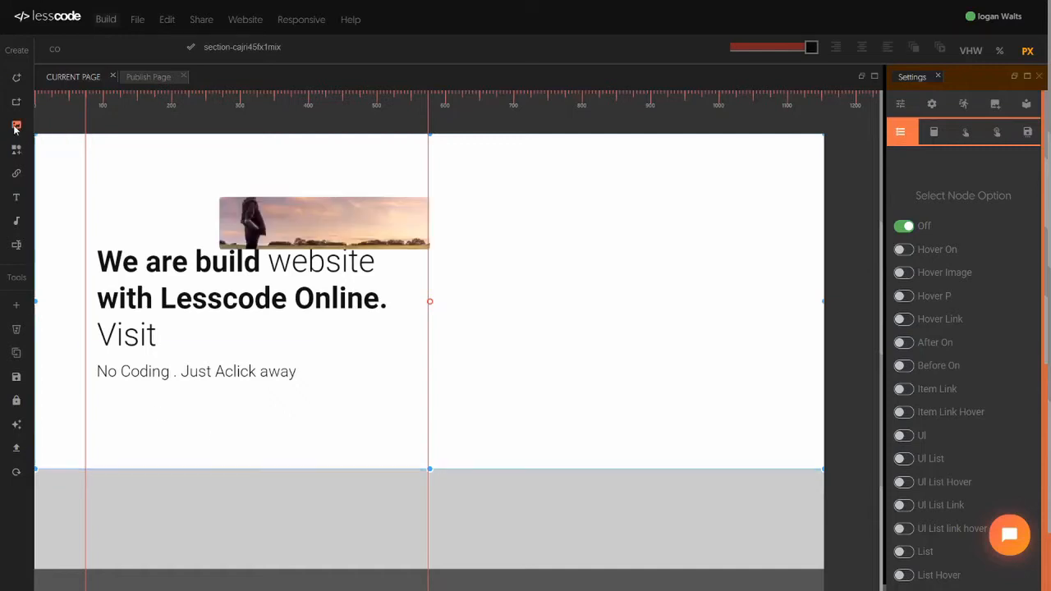
left_click(253, 222)
left_click_drag(279, 222, 542, 267)
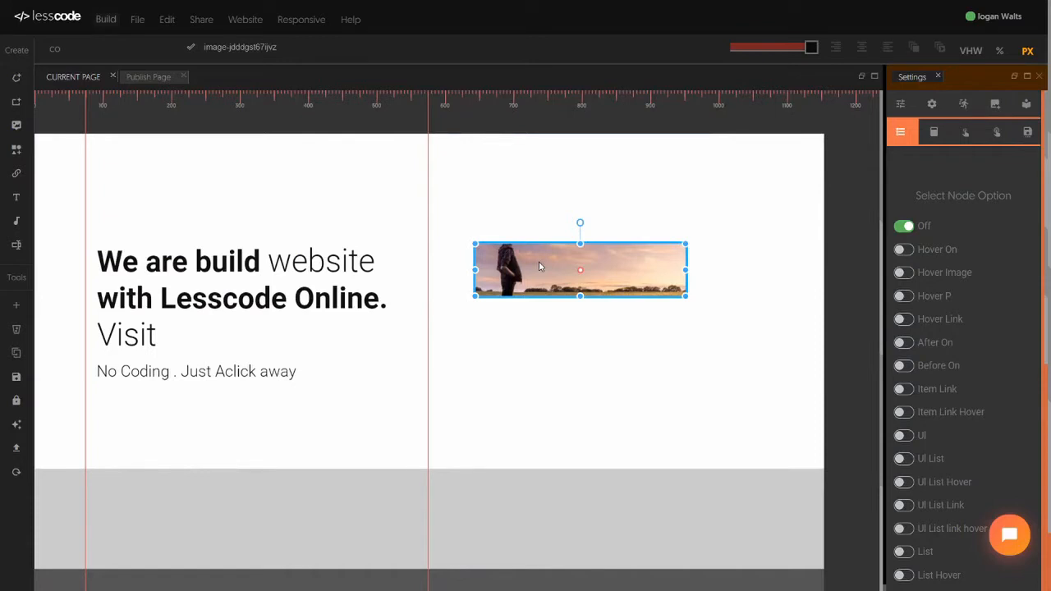
left_click(632, 464)
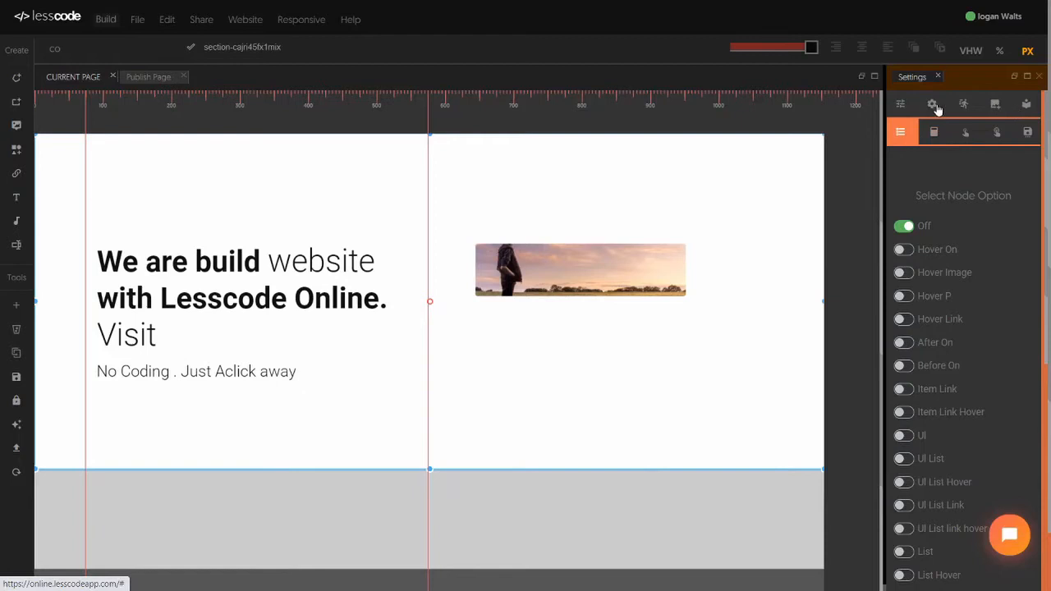
Step: Expand the hello-world website's file tree and examine its settings files and folders
left_click(934, 103)
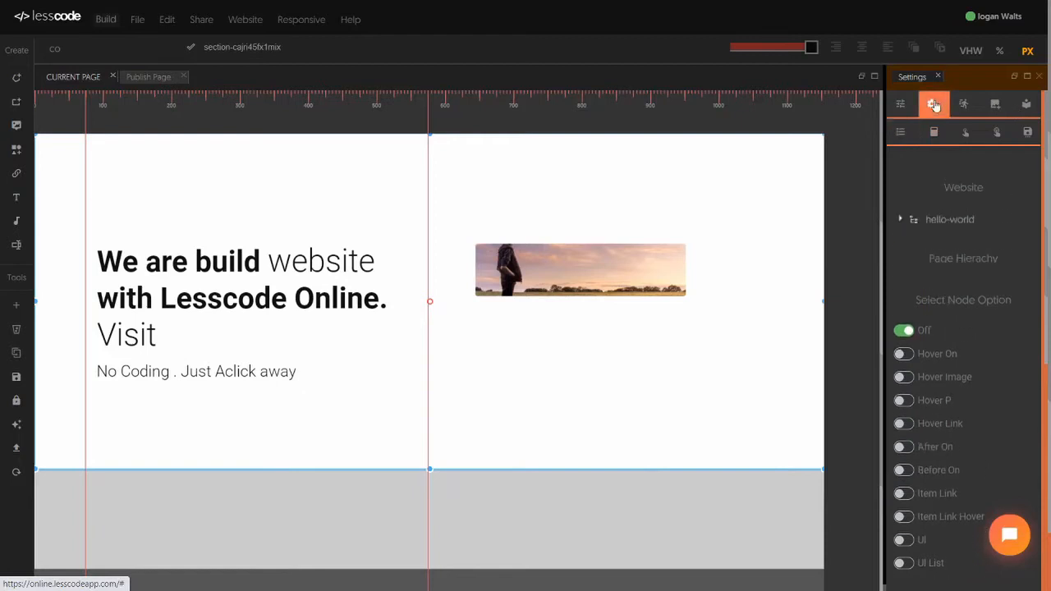
left_click(900, 229)
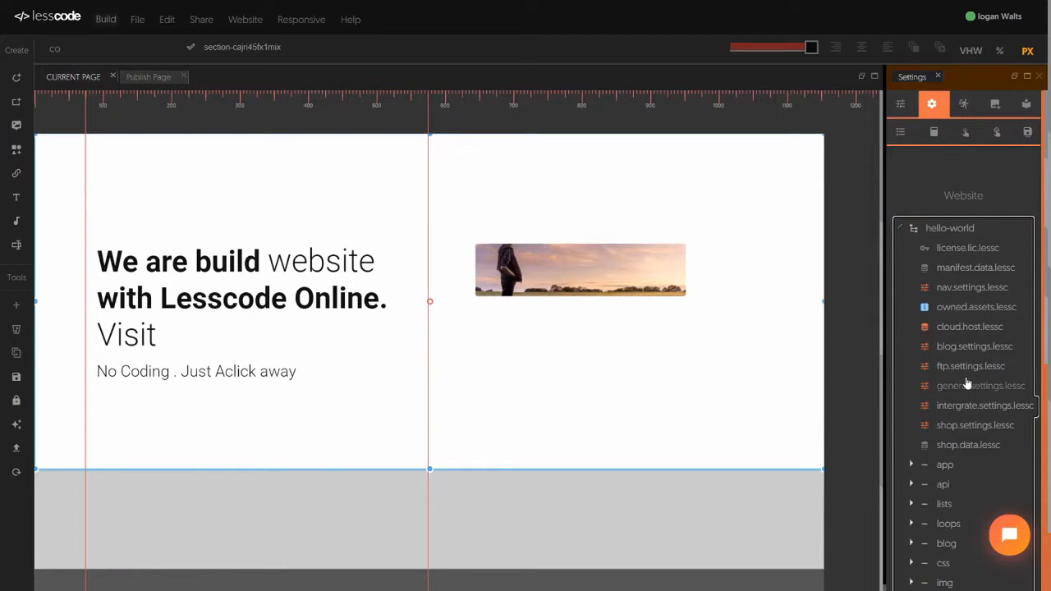
scroll(967, 383, "down", 3)
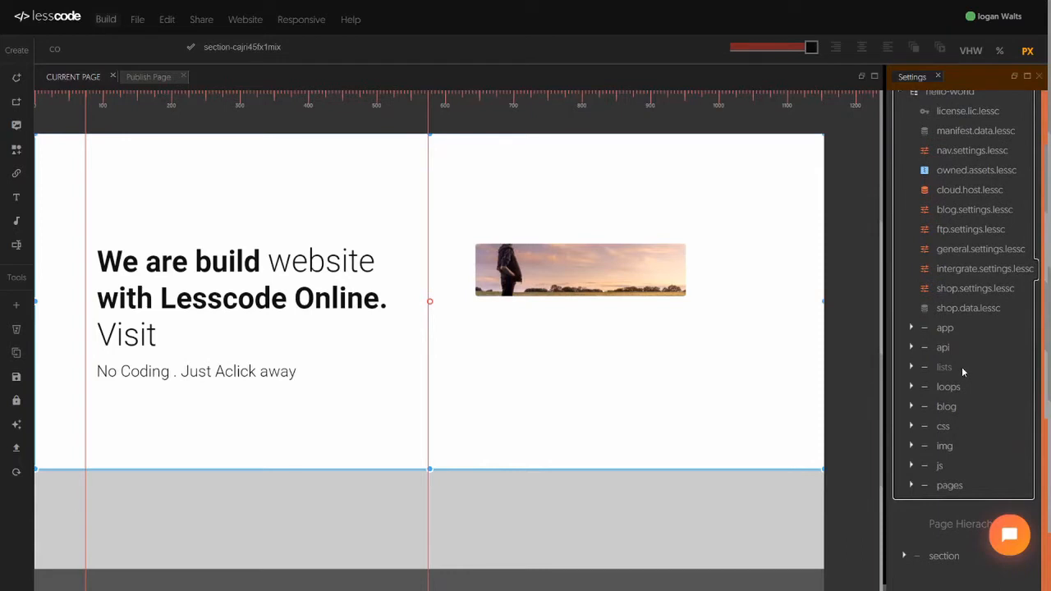
scroll(962, 371, "down", 3)
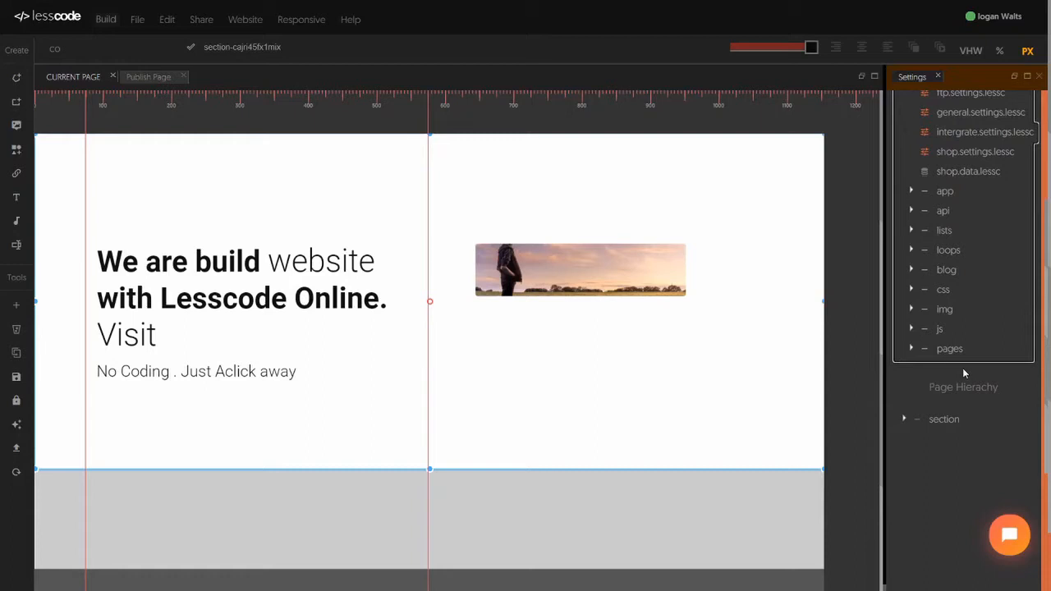
scroll(964, 374, "up", 2)
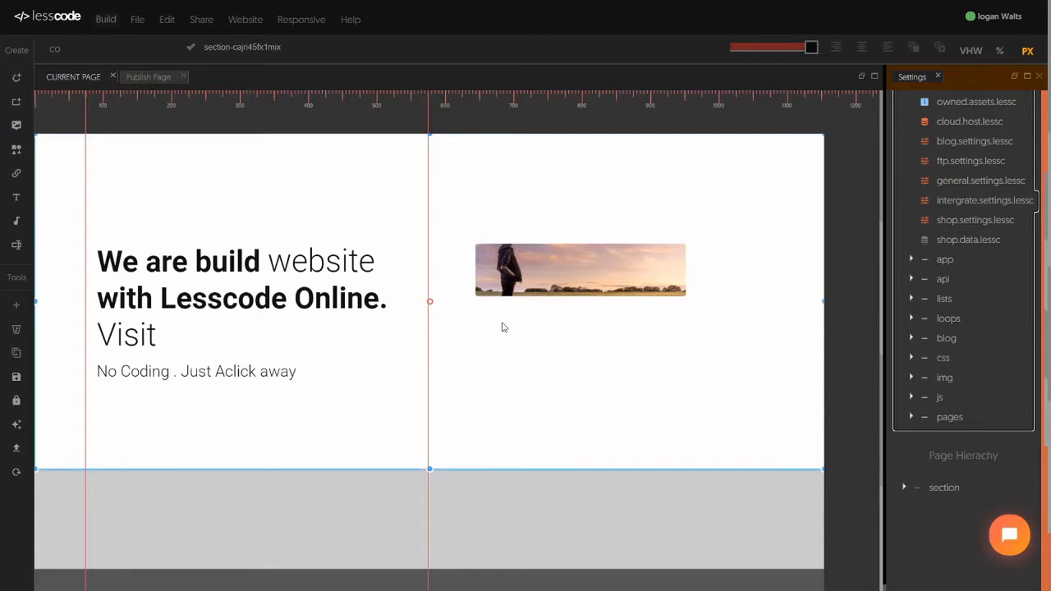
scroll(957, 180, "up", 5)
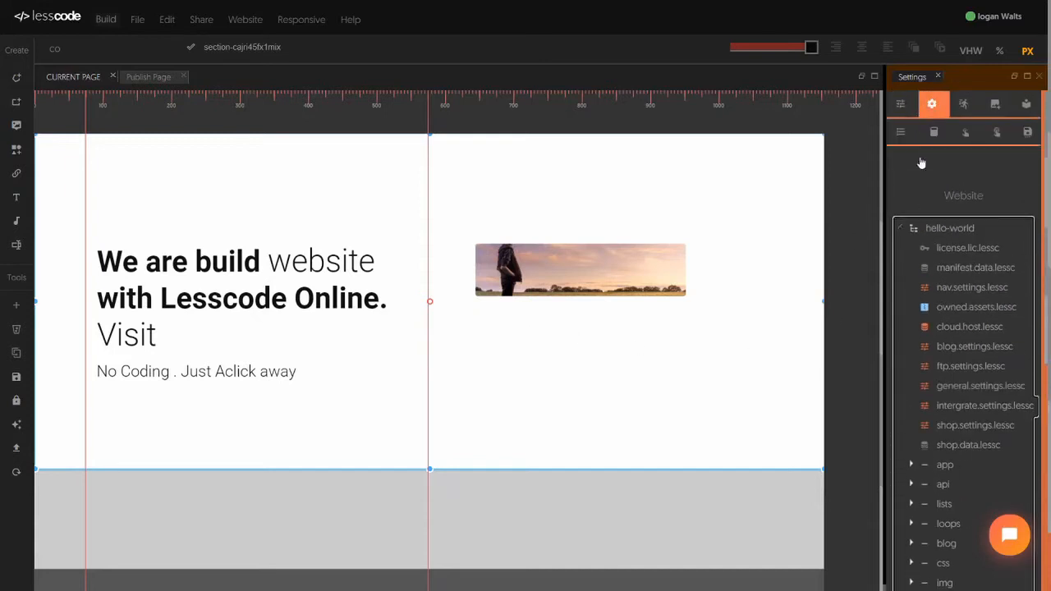
left_click(900, 229)
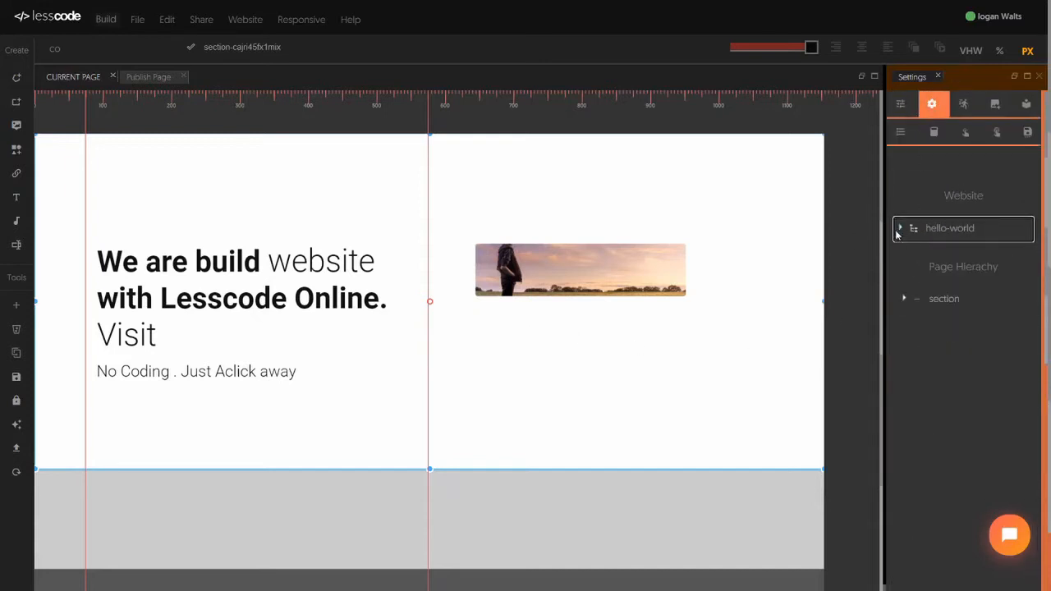
left_click(900, 229)
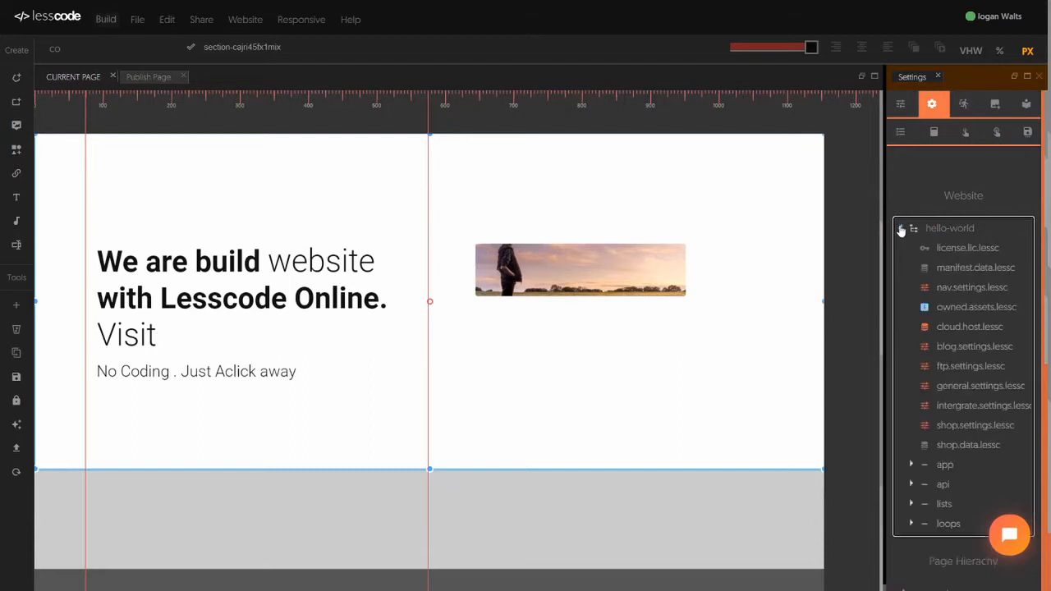
scroll(936, 330, "down", 3)
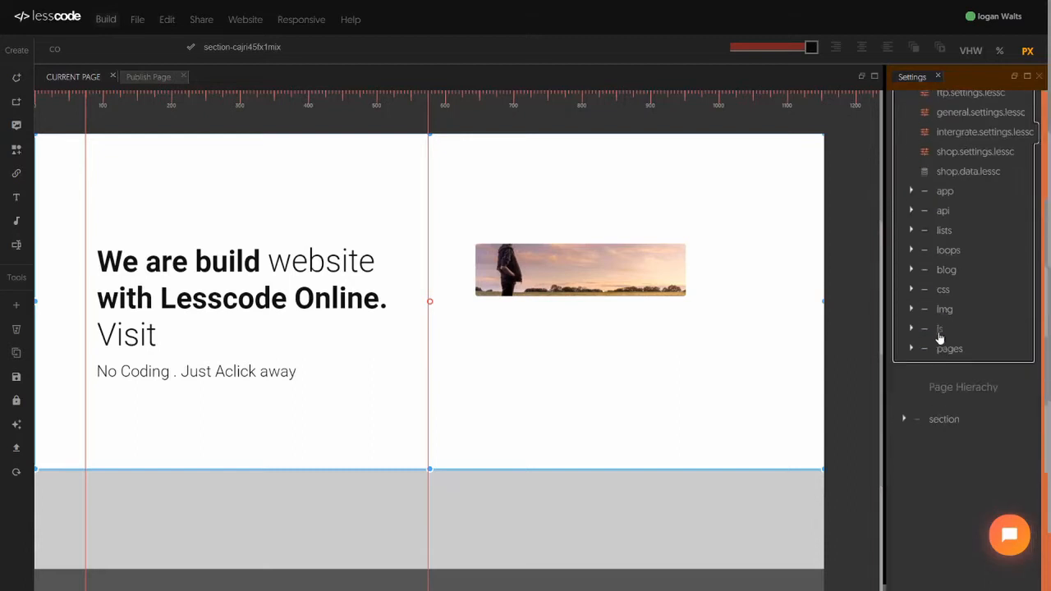
Step: Select the img folder in the hello-world website's file tree
left_click(945, 310)
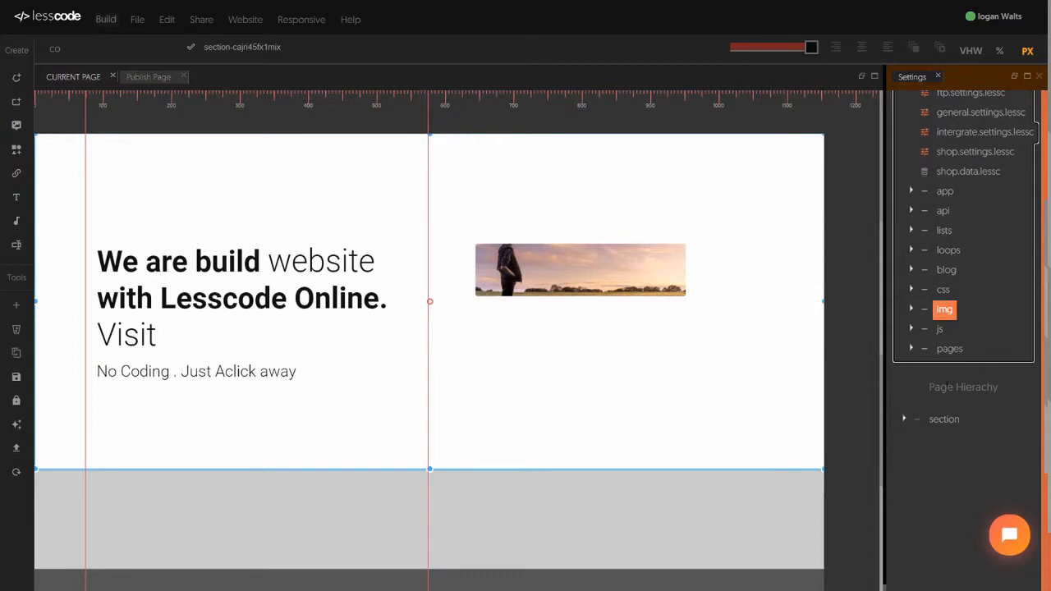
left_click(943, 291)
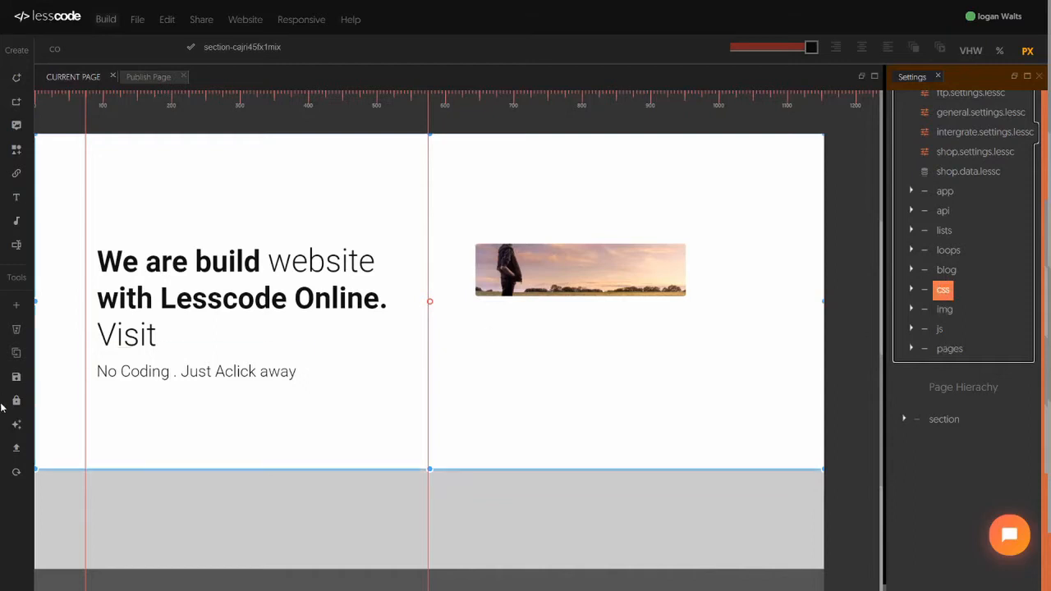
left_click(951, 272)
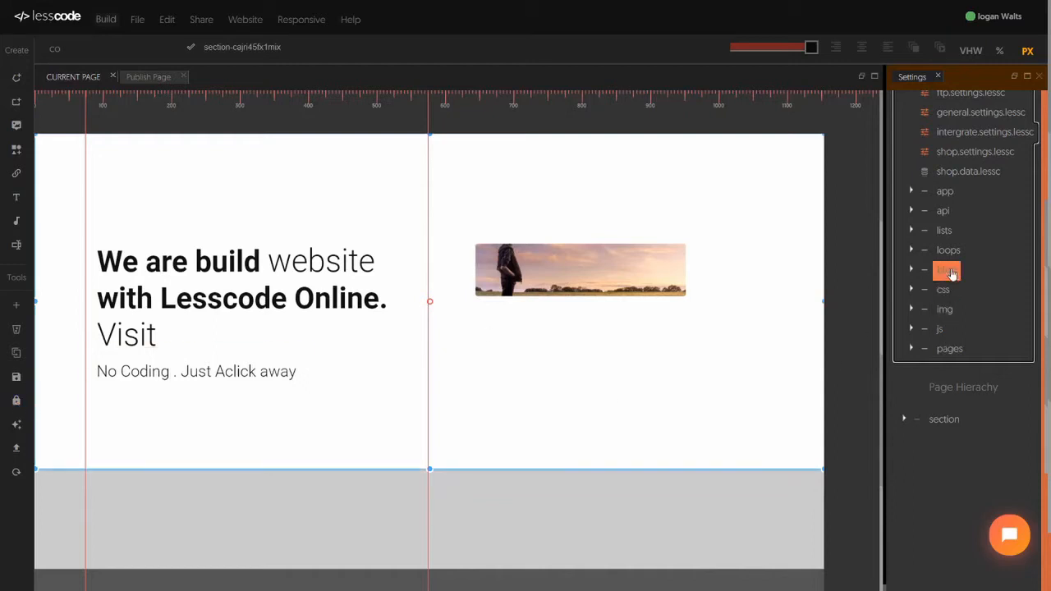
left_click(948, 349)
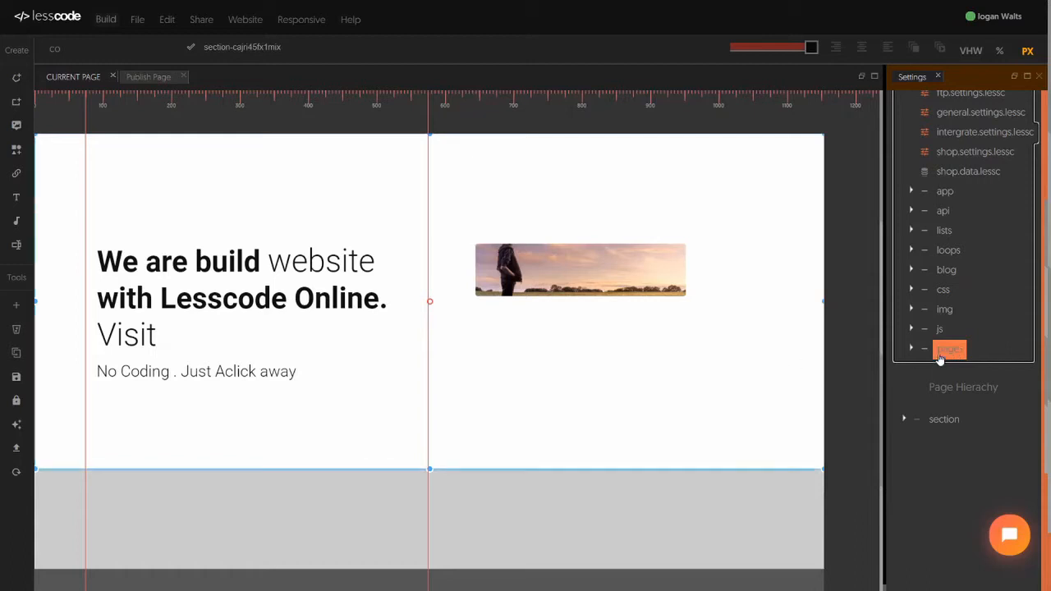
left_click(942, 311)
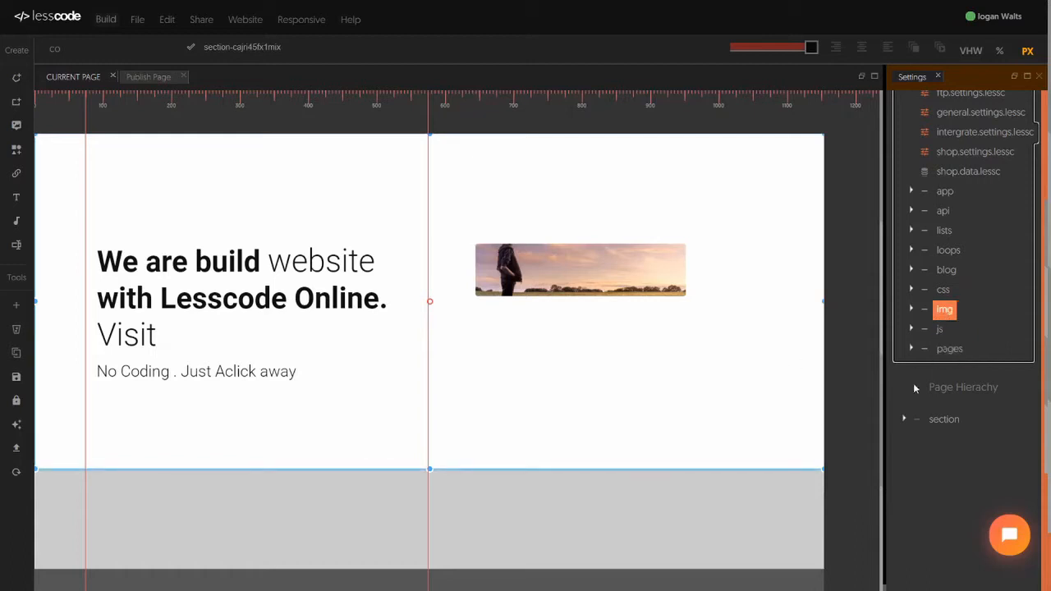
Step: Start a file upload to the img folder, search the Desktop for "train" and open Training > images > IMages > Small
left_click(17, 307)
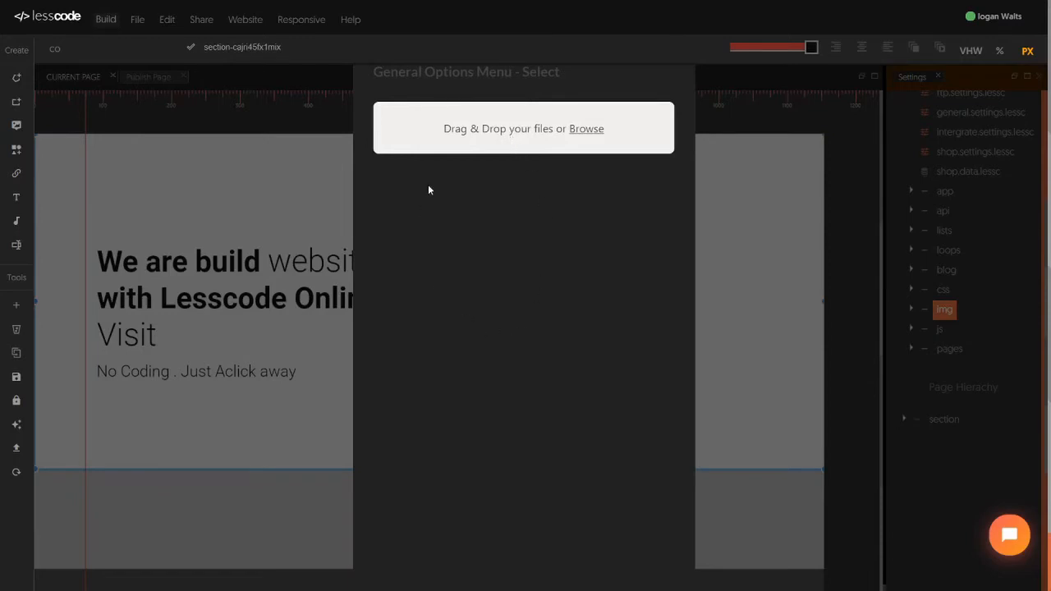
left_click(489, 136)
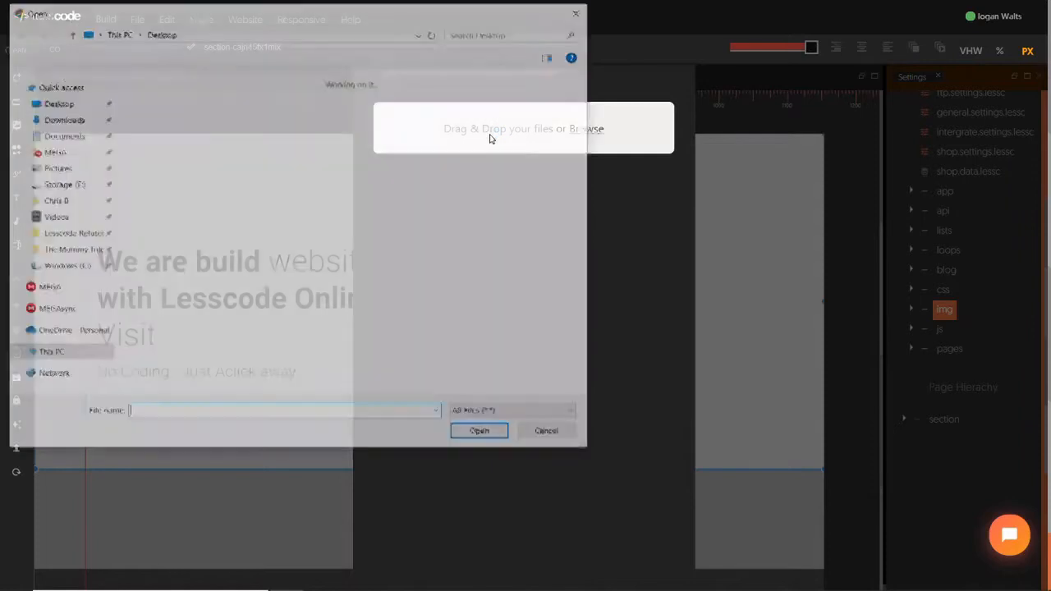
left_click(508, 32)
type("train")
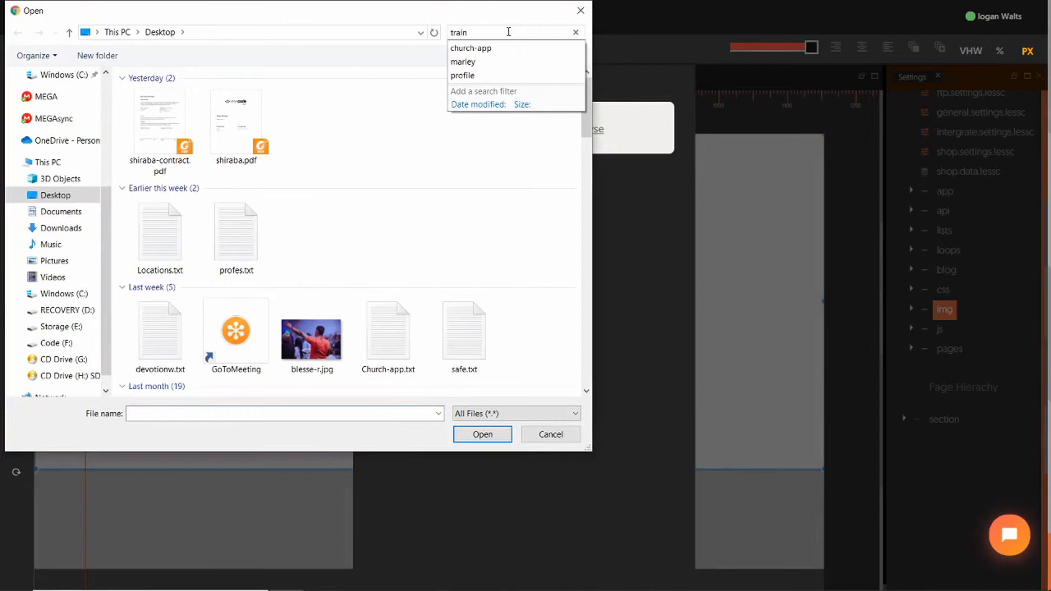
double_click(246, 133)
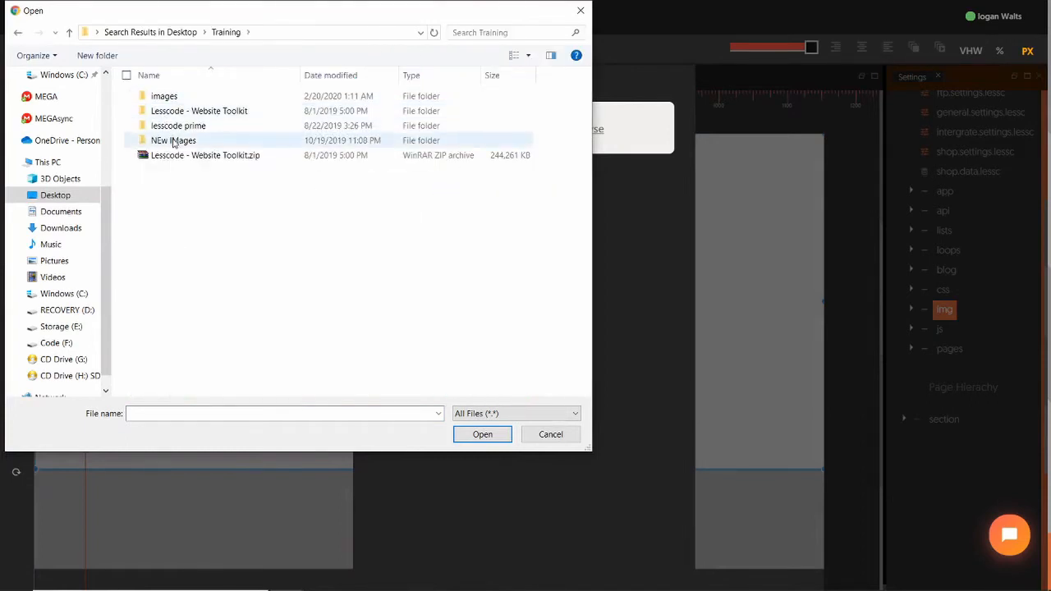
double_click(169, 96)
double_click(169, 126)
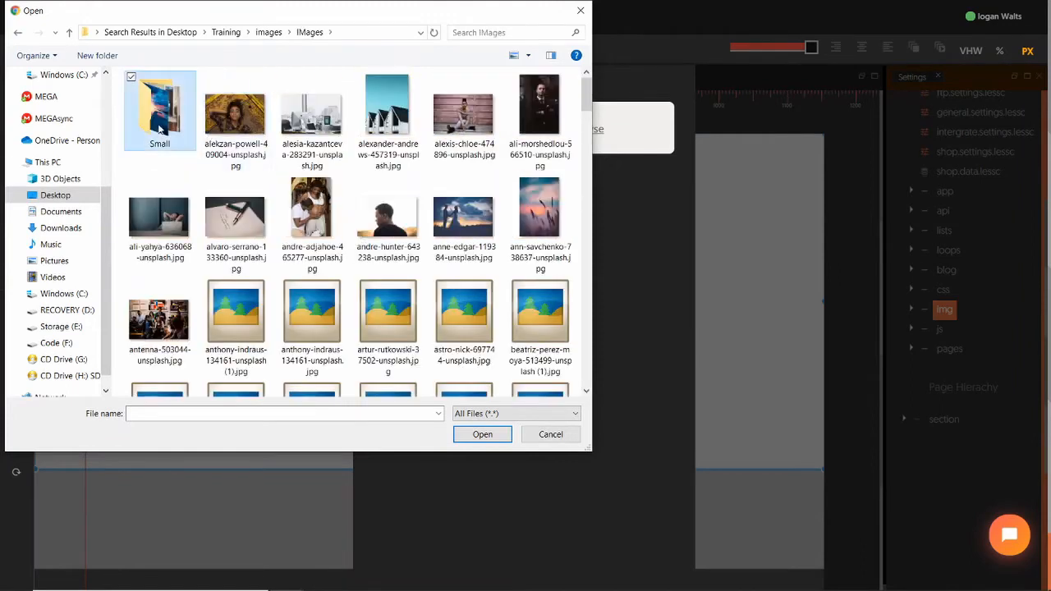
double_click(161, 127)
Step: Select 620 X 620.jpg, 3d-violin.jpg, 1000 X 1000.jpg and about.jpg together for upload
left_click(244, 99)
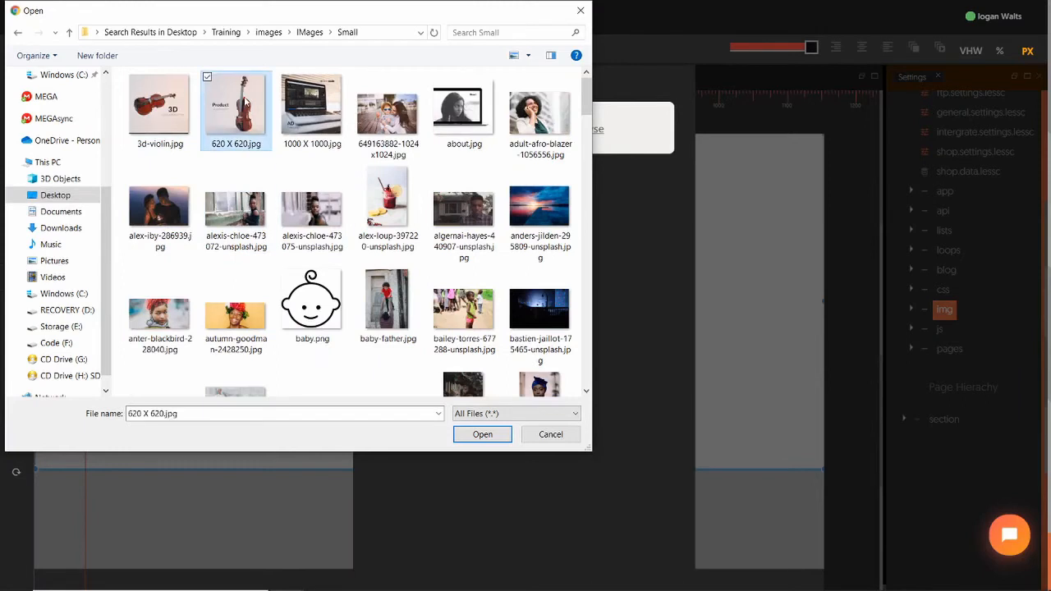
left_click(181, 111, "ctrl")
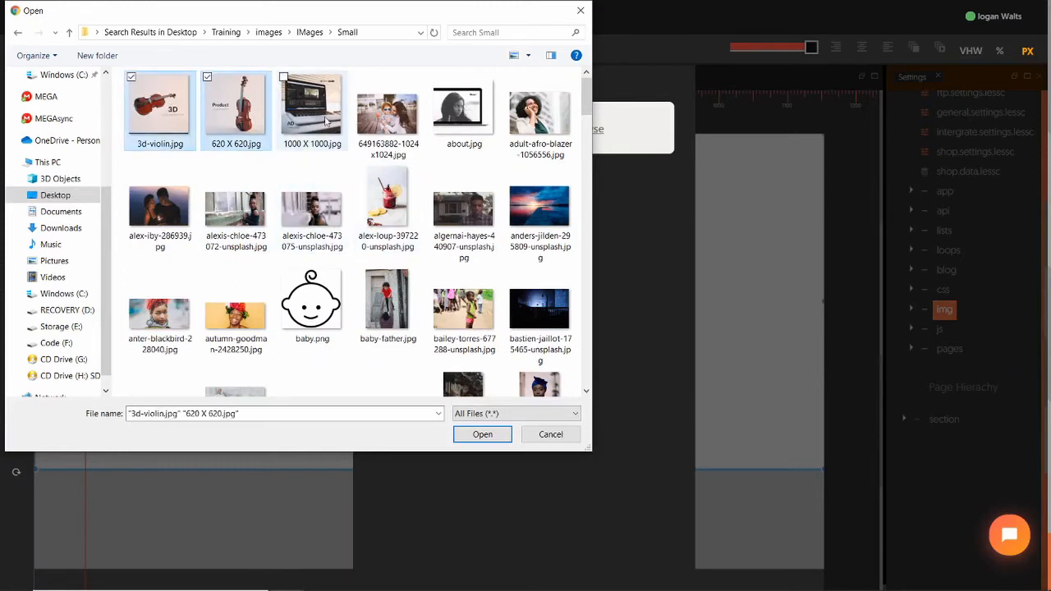
left_click(328, 123, "ctrl")
scroll(442, 209, "down", 5)
scroll(441, 210, "up", 5)
left_click(460, 115, "ctrl")
Step: Add thinking_woman_PNG11637.png and thinking_woman_PNG11620.png to the upload selection
scroll(444, 252, "down", 5)
scroll(444, 252, "down", 20)
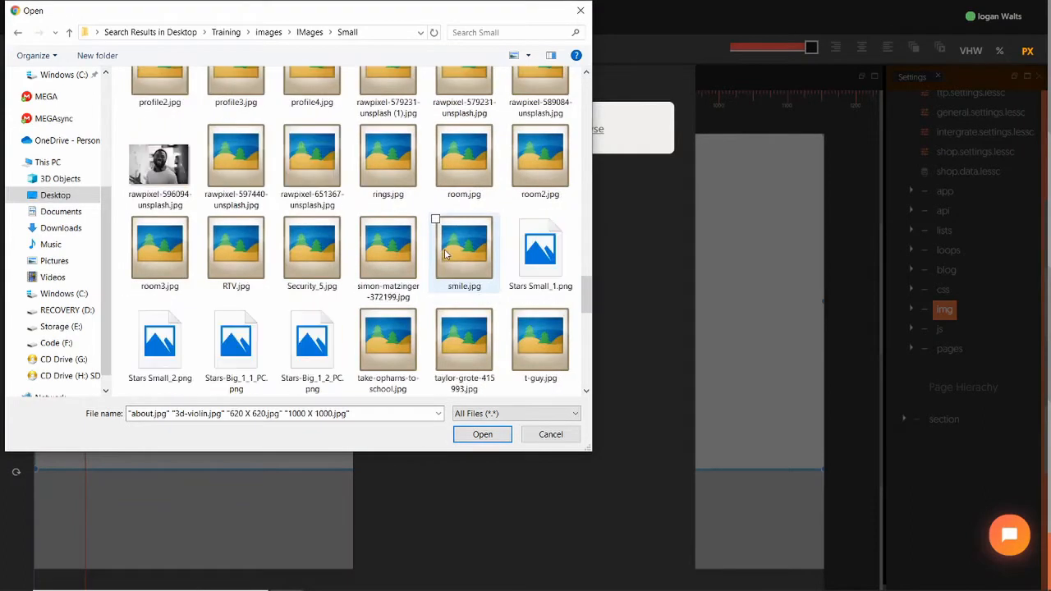
scroll(444, 256, "up", 10)
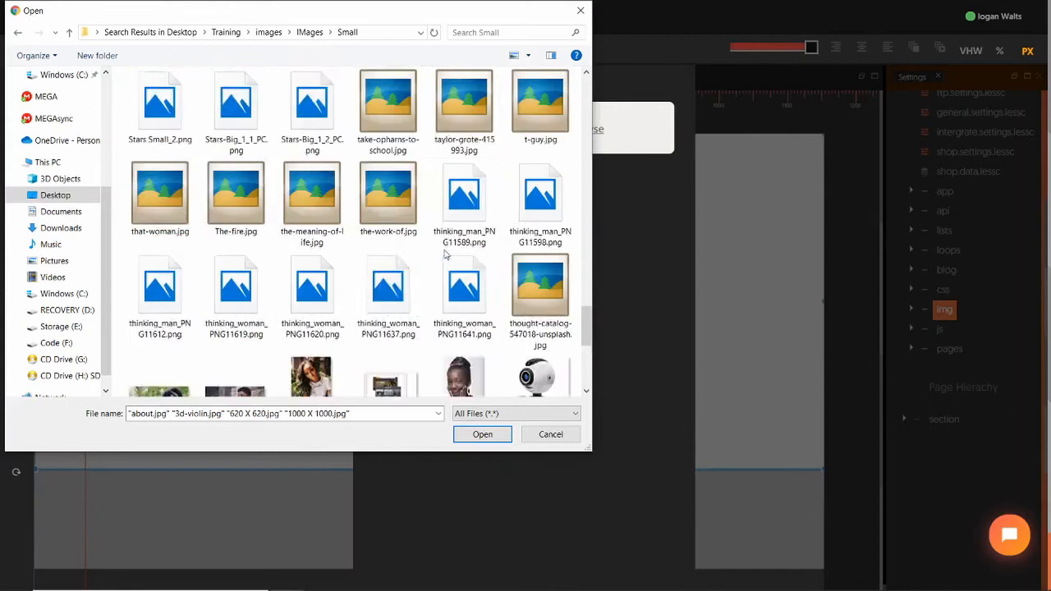
scroll(444, 255, "down", 3)
scroll(444, 256, "up", 2)
scroll(444, 255, "down", 4)
left_click(395, 170, "ctrl")
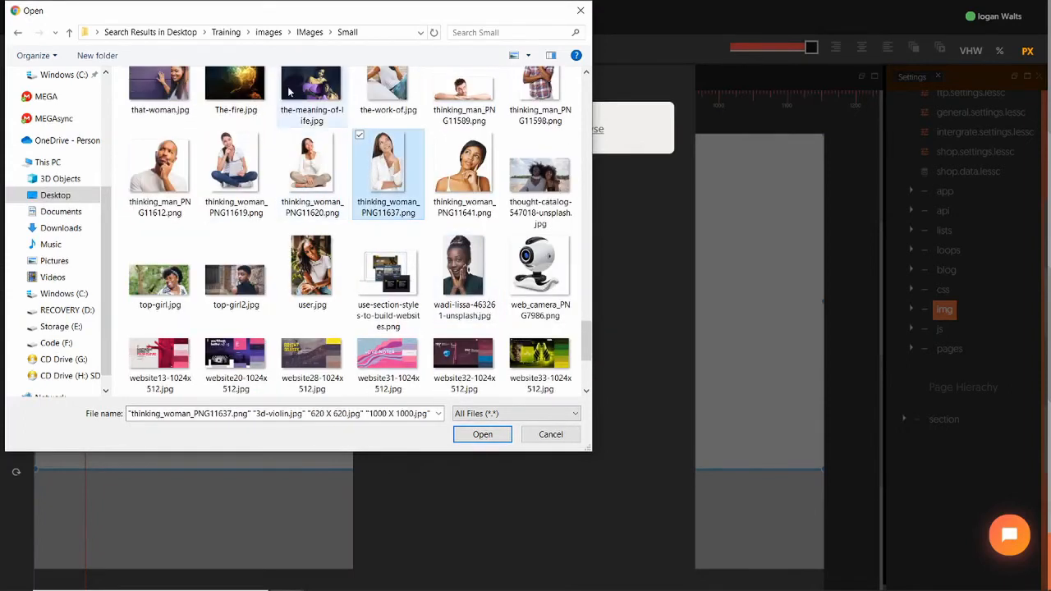
left_click(311, 171, "ctrl")
Step: Add rawpixel-579231-unsplash.jpg, without its "(1)" duplicate, and phone_hand_PNG71.png to the upload selection
scroll(333, 279, "up", 5)
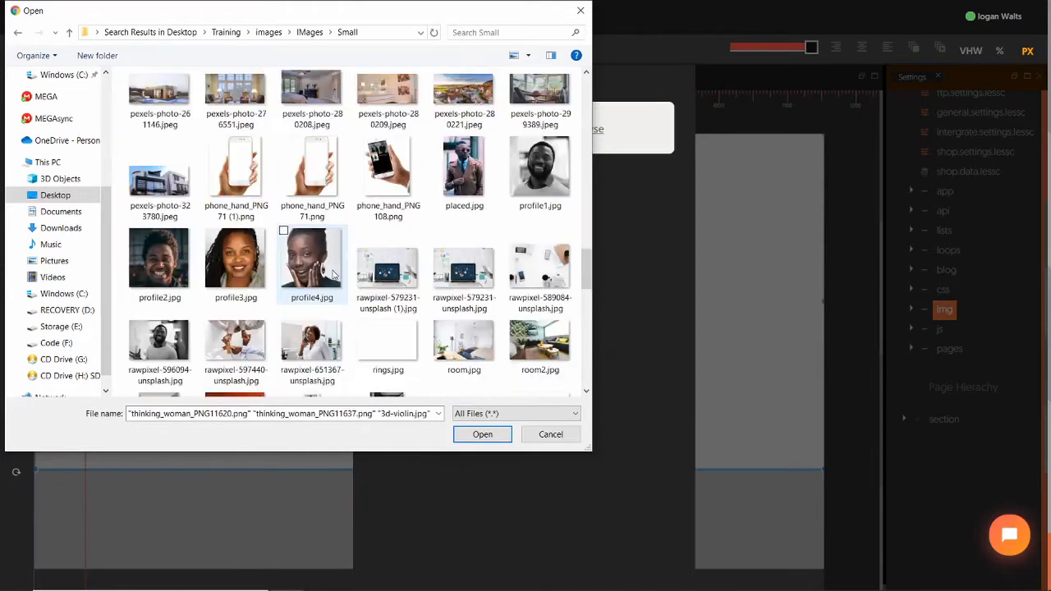
left_click(387, 280, "ctrl")
left_click(465, 281, "ctrl")
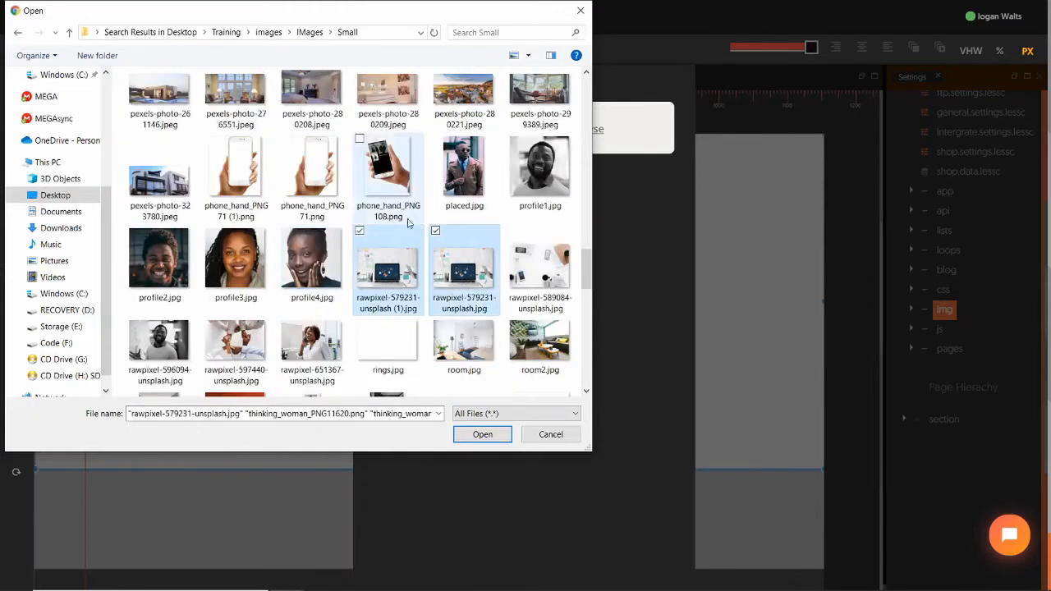
left_click(389, 274, "ctrl")
scroll(388, 181, "up", 2)
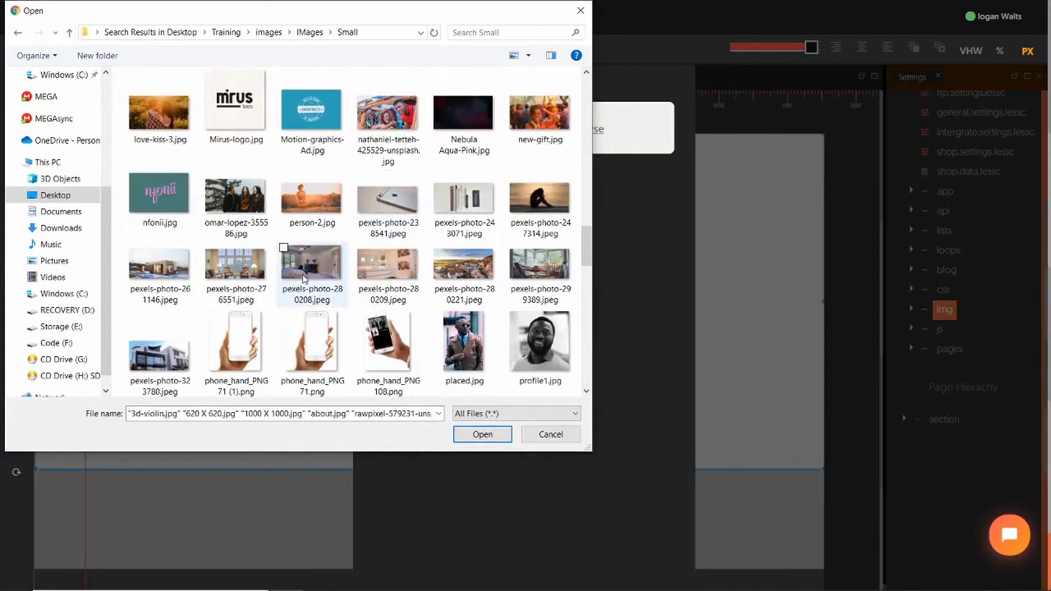
left_click(322, 332, "ctrl")
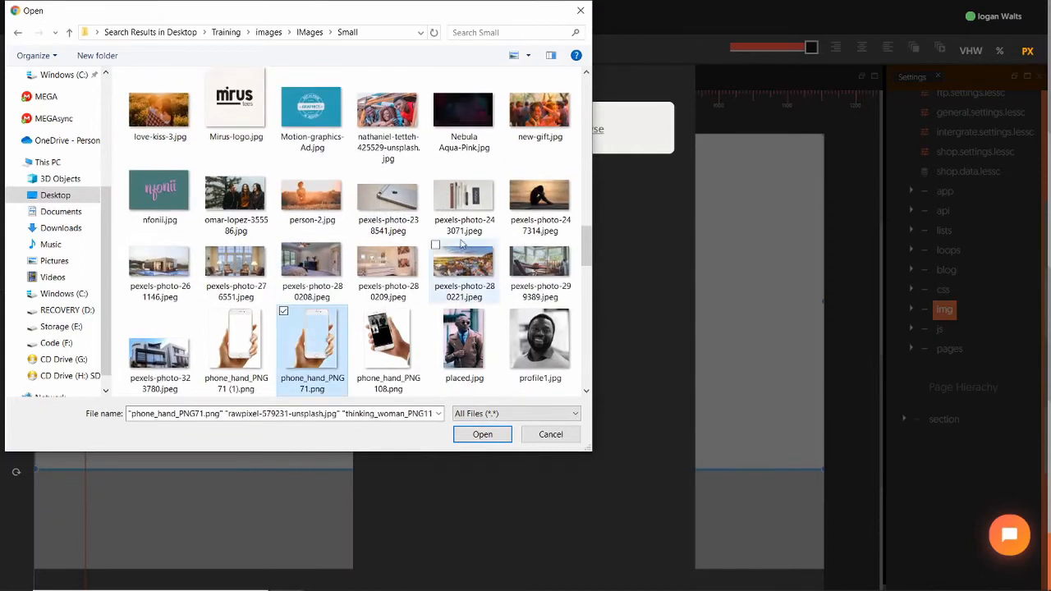
Step: Add law.jpg, kari-shea-18080.jpg, jd-mason-262715-unsplash.jpg and Hp-envy-laptop.jpg to the selection and upload all the selected pictures
scroll(463, 240, "up", 1)
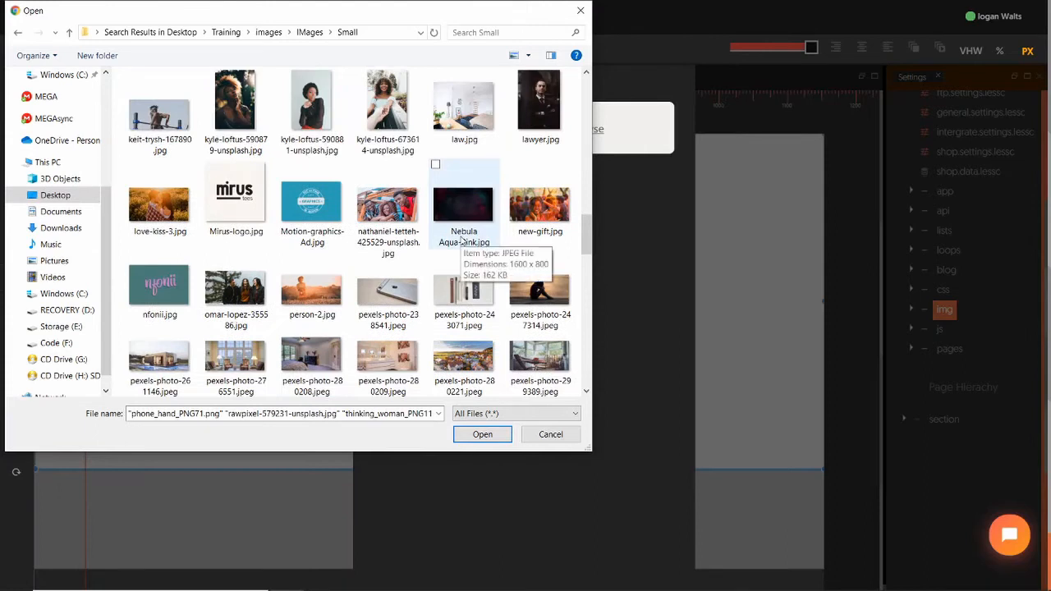
scroll(462, 239, "up", 2)
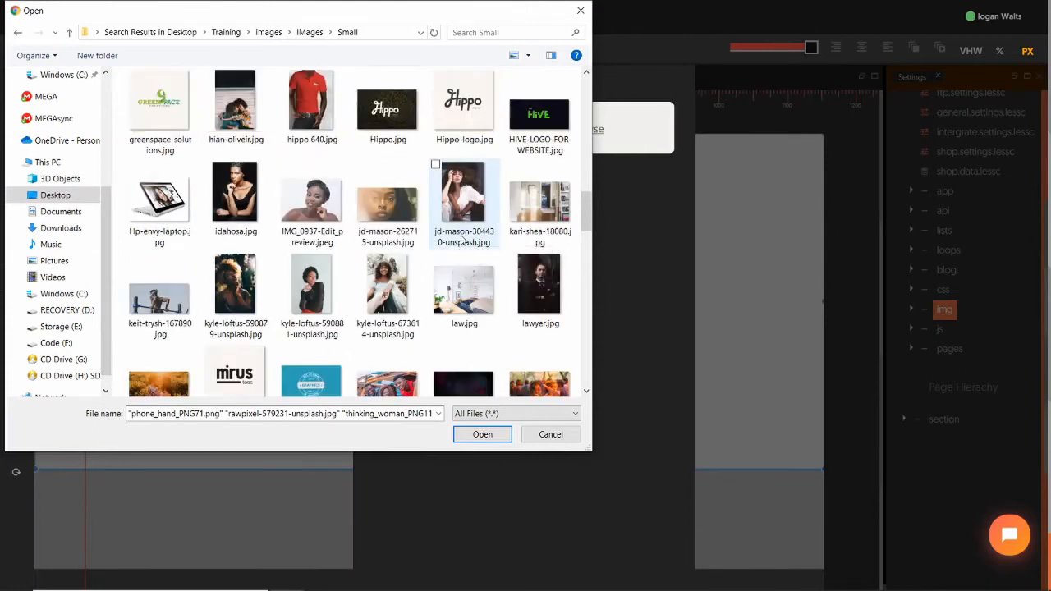
left_click(458, 297, "ctrl")
left_click(535, 198, "ctrl")
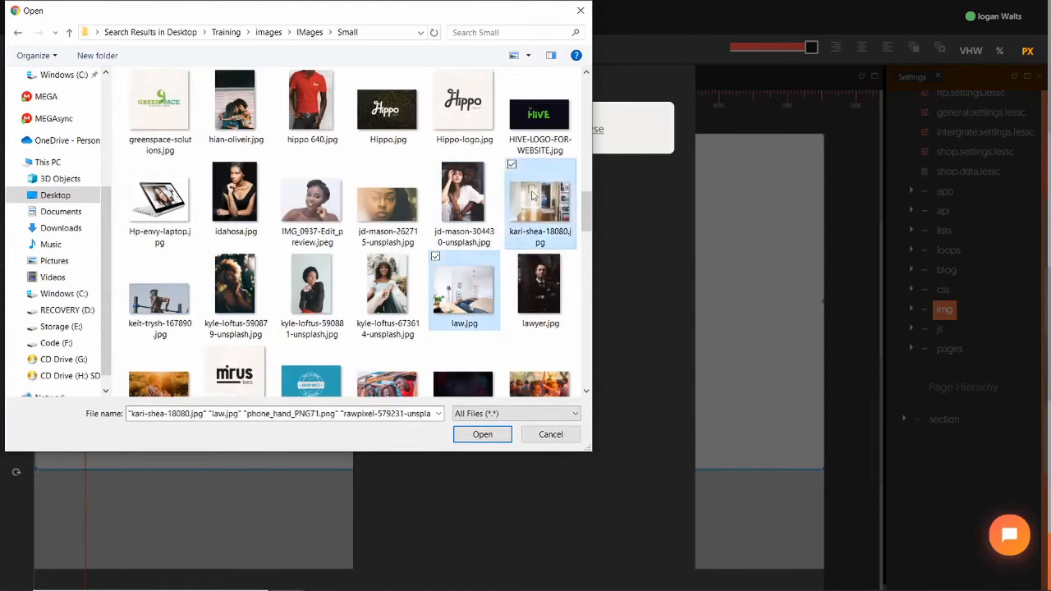
left_click(390, 209, "ctrl")
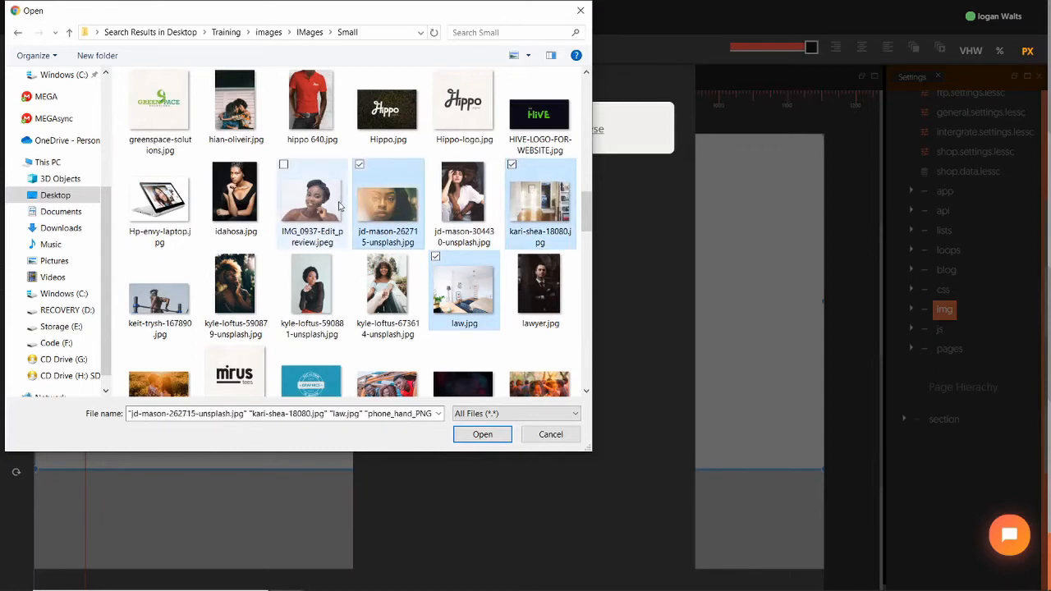
left_click(174, 204, "ctrl")
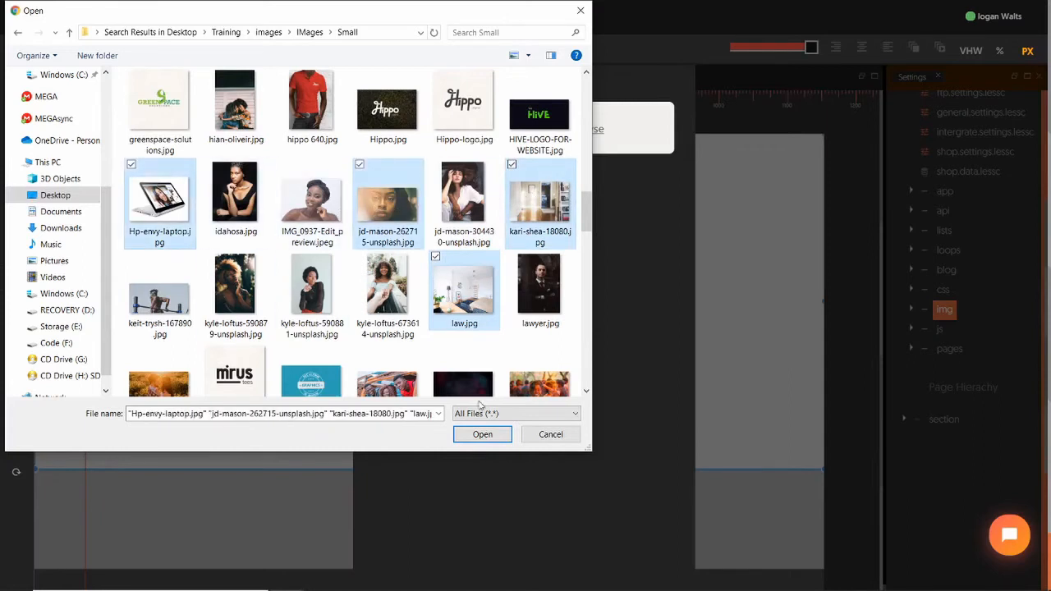
left_click(481, 437)
left_click(481, 436)
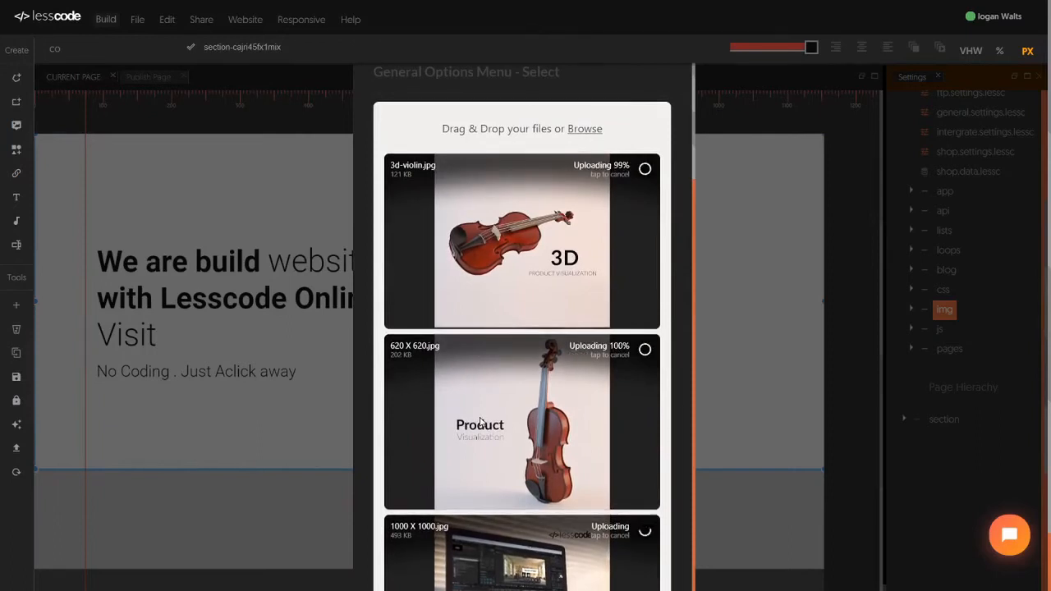
Step: Start another file upload to the img folder and open Training > images > Logos
left_click(488, 134)
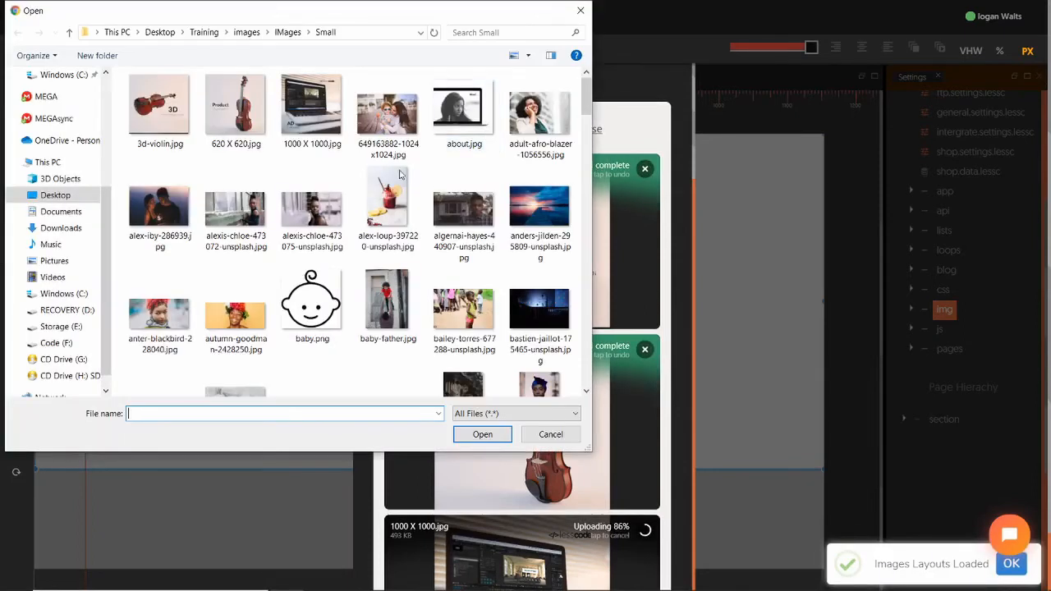
left_click(283, 32)
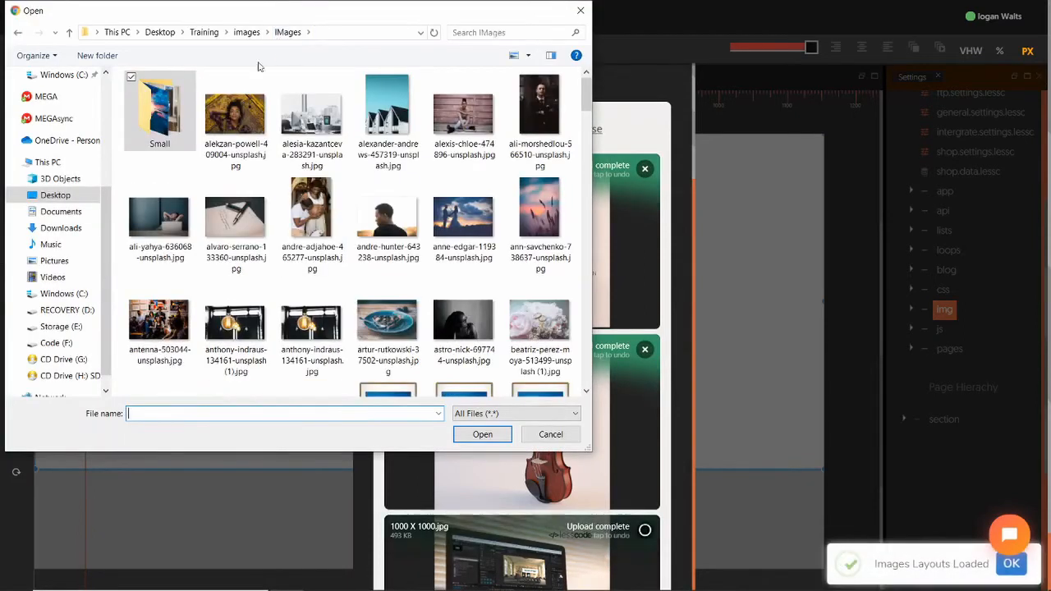
left_click(243, 31)
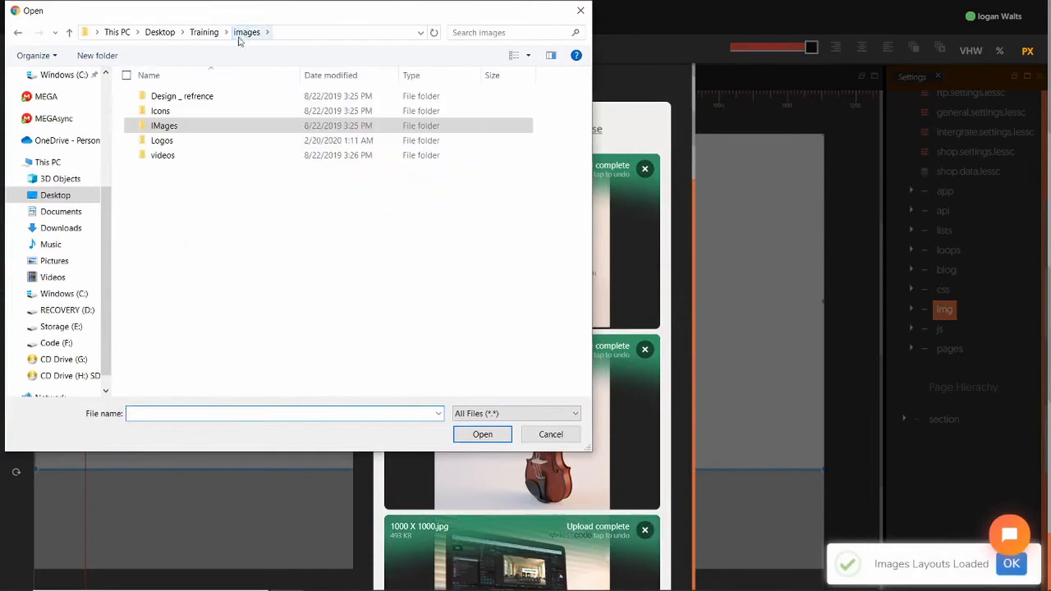
double_click(159, 139)
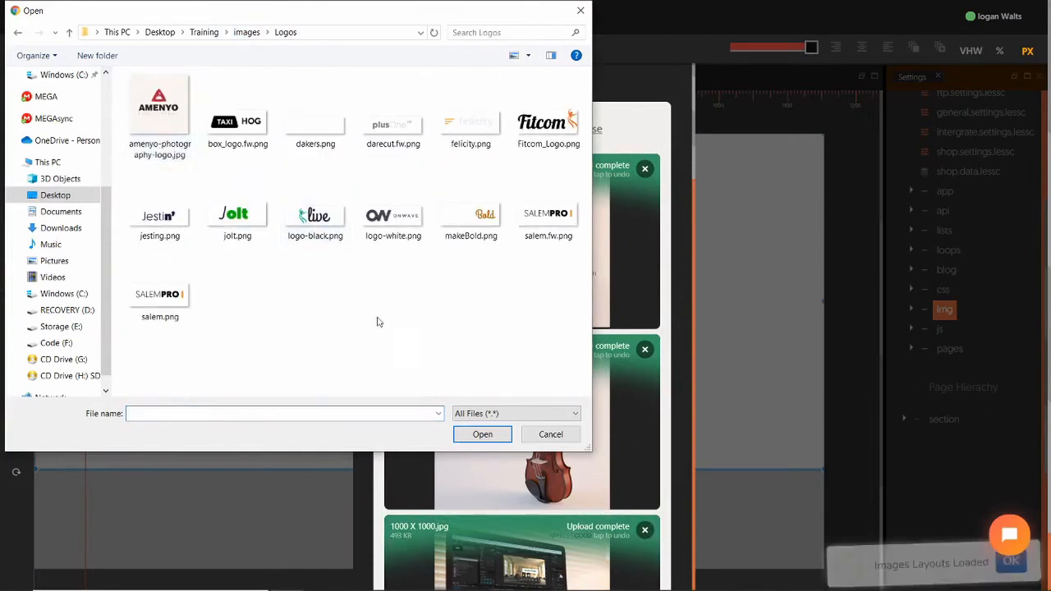
Step: Try to upload jolt.png, jesting.png, darecut.fw.png, felicity.png and salem.fw.png together, and check the list of uploaded files
left_click(244, 218)
left_click(186, 238, "ctrl")
left_click(389, 133, "ctrl")
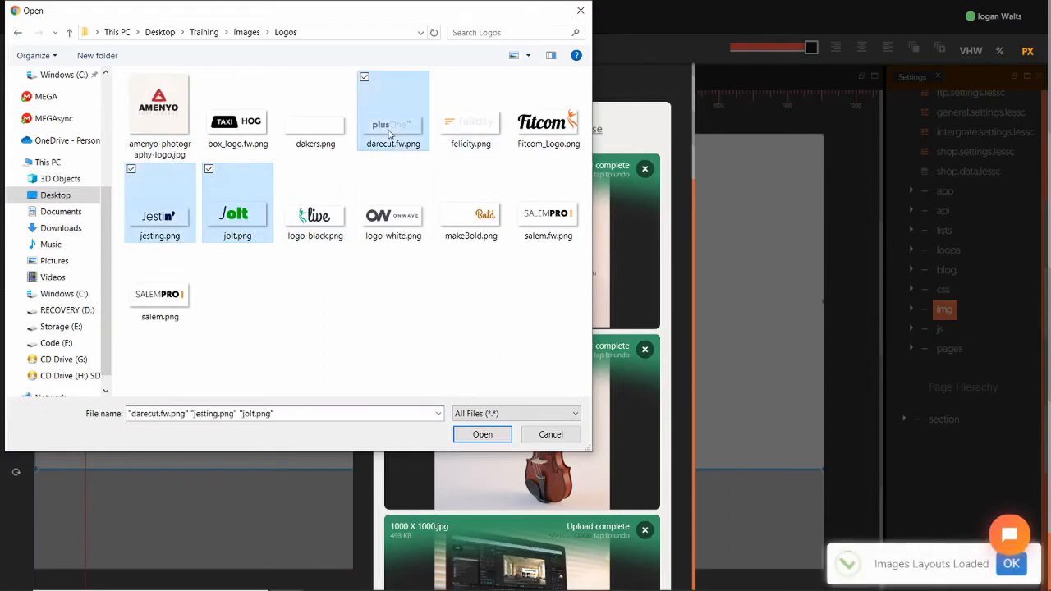
left_click(480, 132, "ctrl")
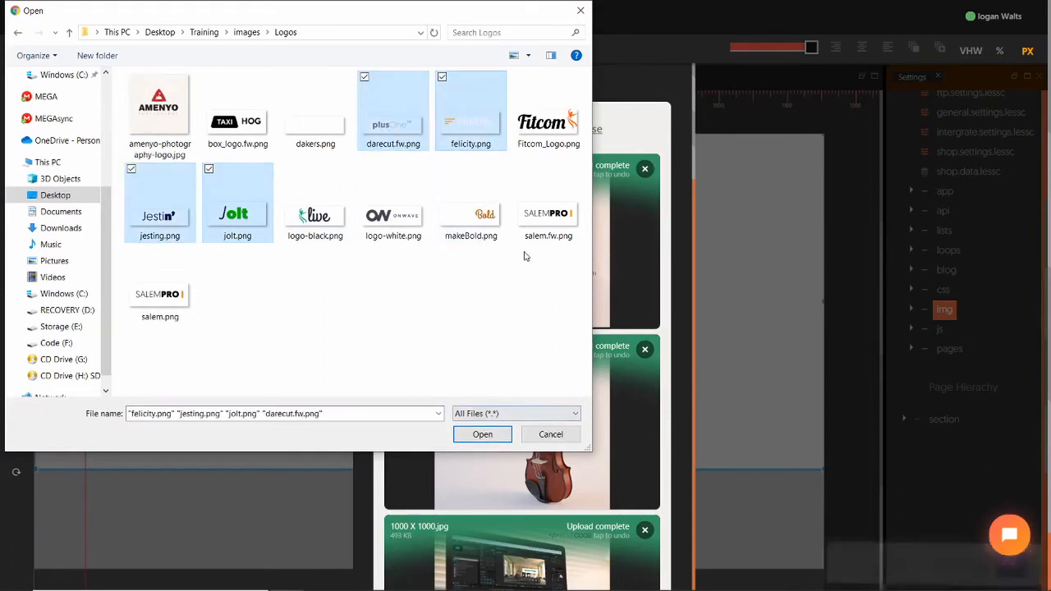
left_click(528, 195, "ctrl")
left_click(482, 435)
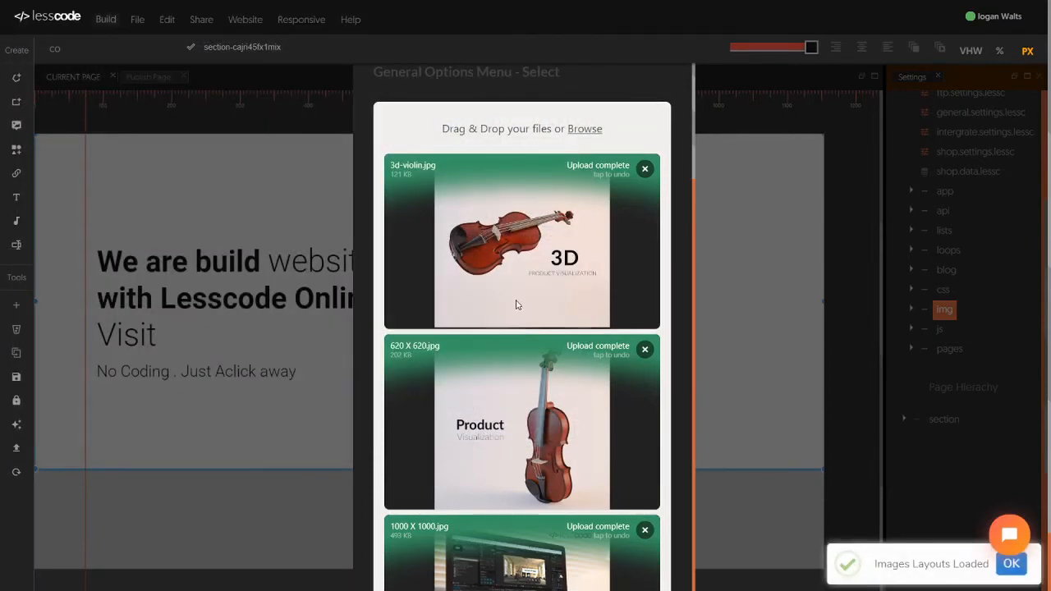
scroll(487, 345, "down", 12)
scroll(488, 349, "down", 10)
scroll(488, 341, "up", 6)
scroll(489, 339, "up", 15)
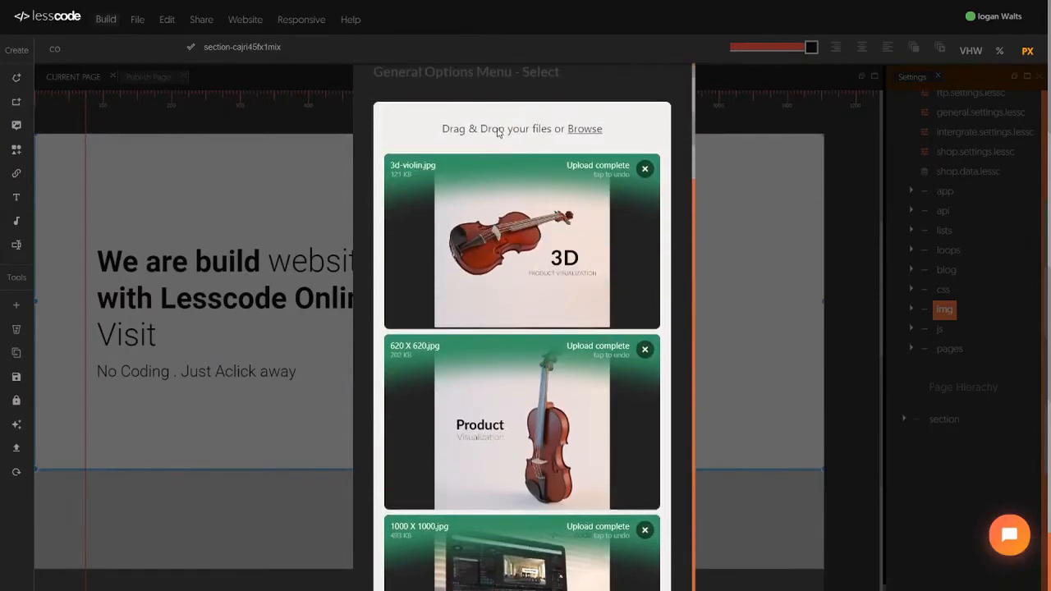
Step: Try to upload salem.fw.png, jolt.png and logo-black.png together from the Logos folder
left_click(498, 130)
left_click(544, 194)
left_click(234, 187, "ctrl")
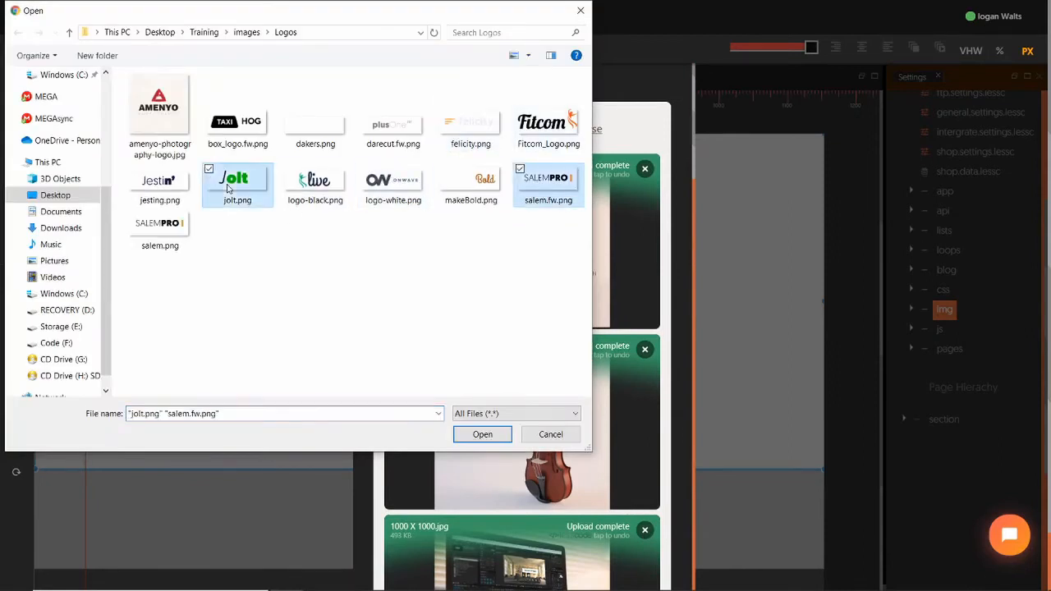
left_click(317, 189, "ctrl")
left_click(482, 434)
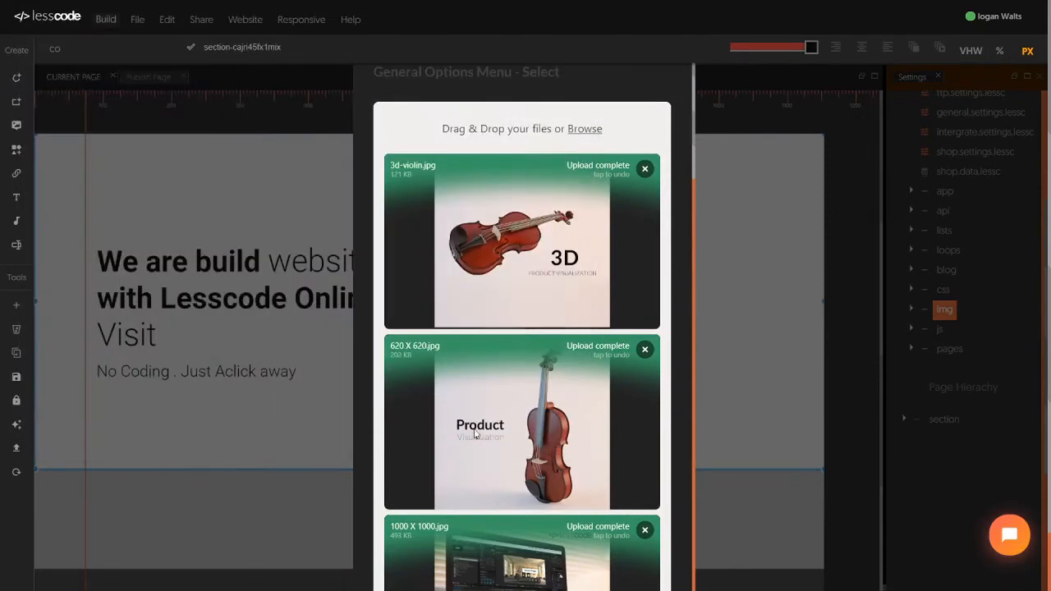
Step: Upload salem.fw.png on its own from the Logos folder and close the upload window
left_click(503, 139)
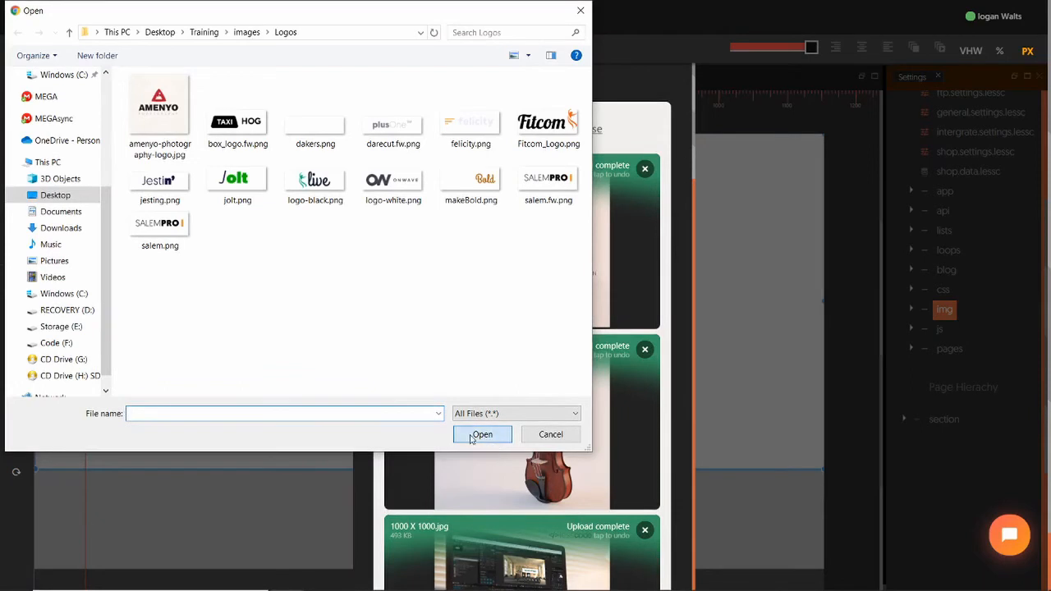
left_click_drag(377, 6, 377, 61)
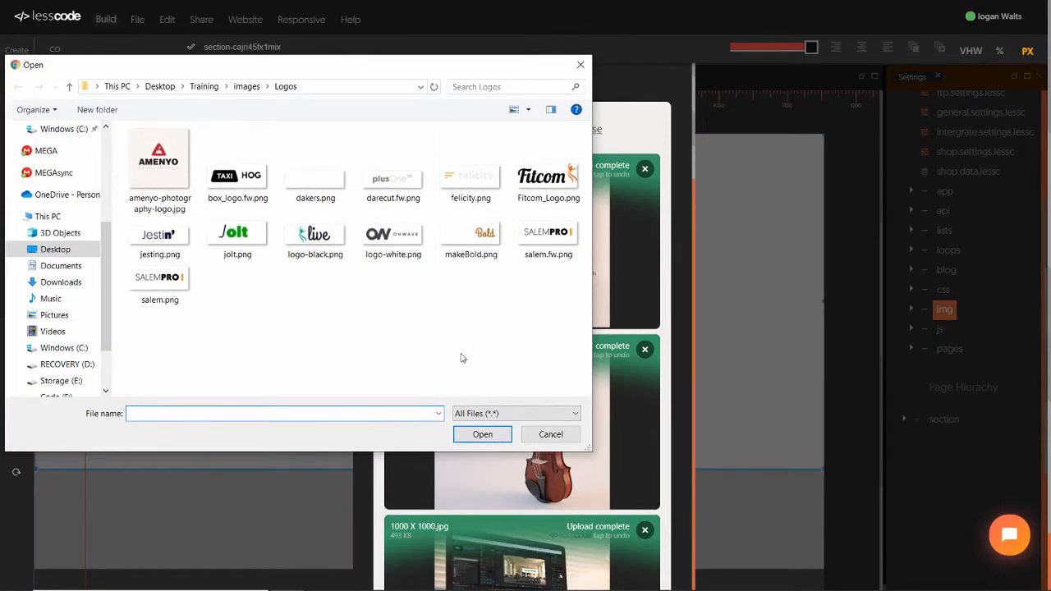
left_click(548, 238)
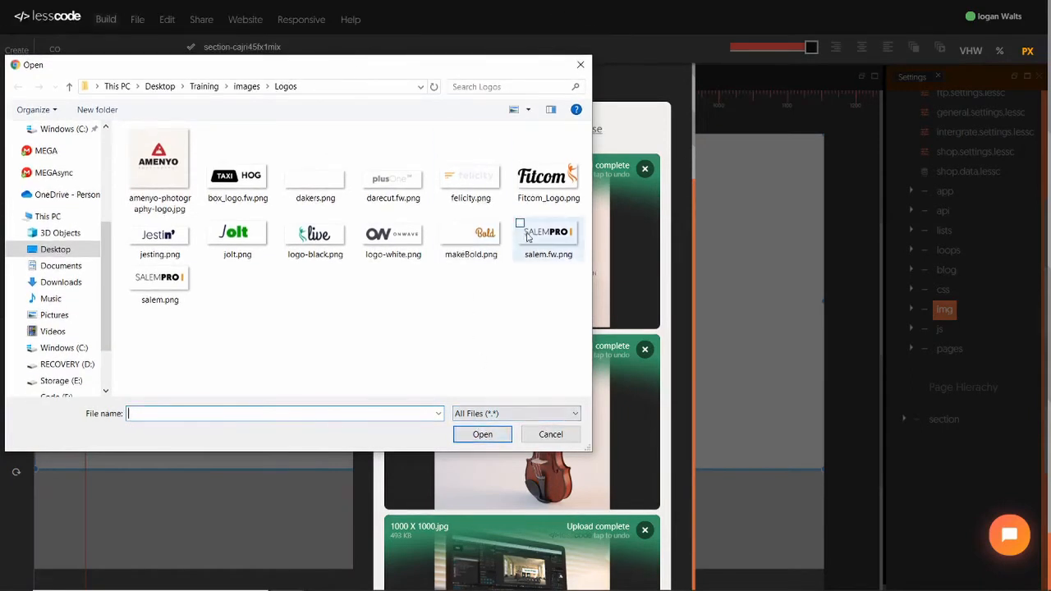
left_click(481, 440)
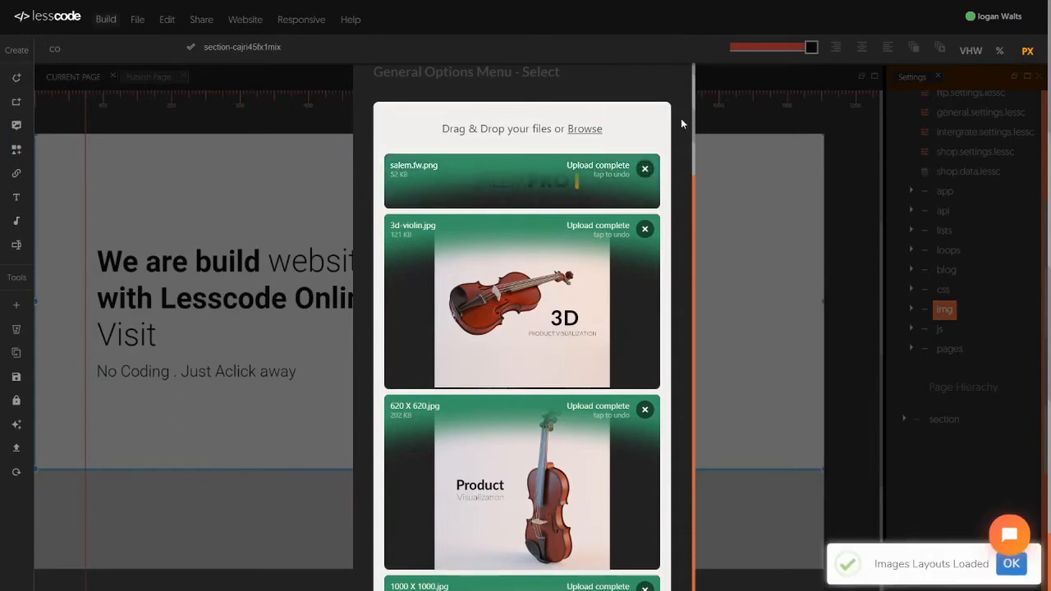
left_click(845, 185)
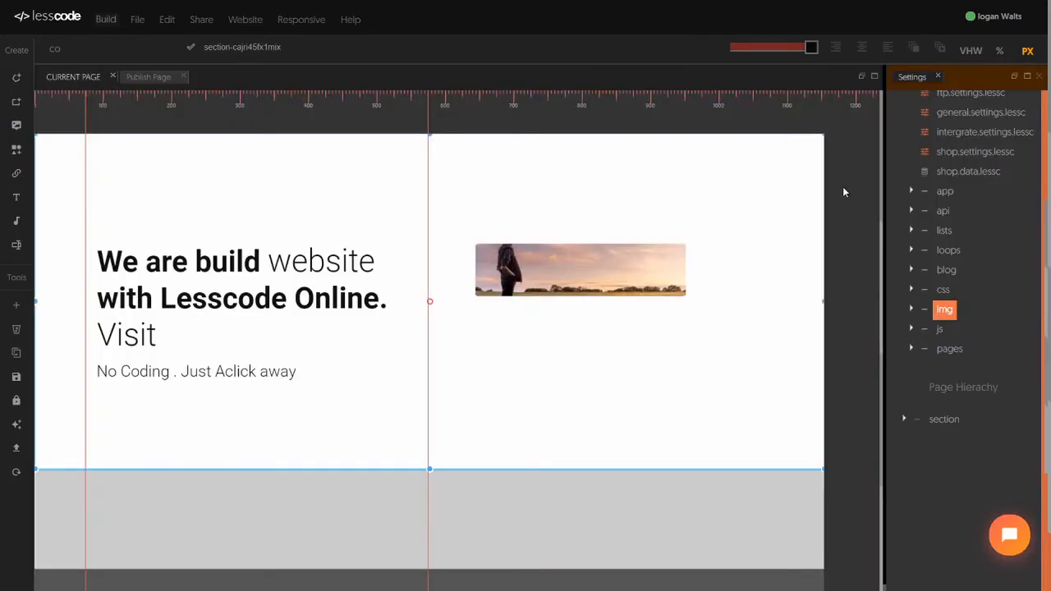
Step: Open the website's current assets and look through the uploaded pictures
scroll(972, 207, "up", 5)
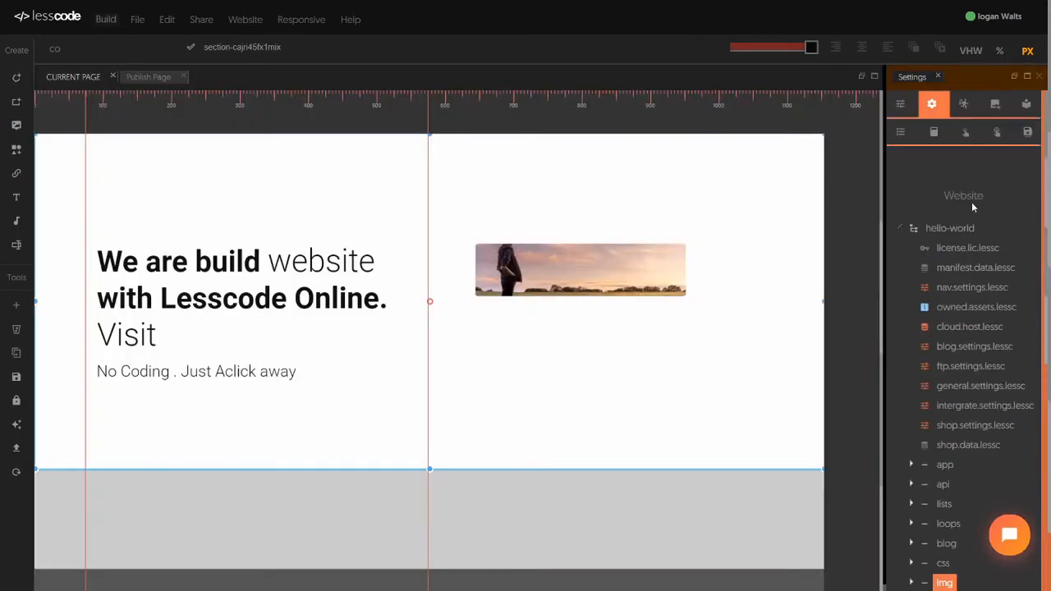
left_click(997, 107)
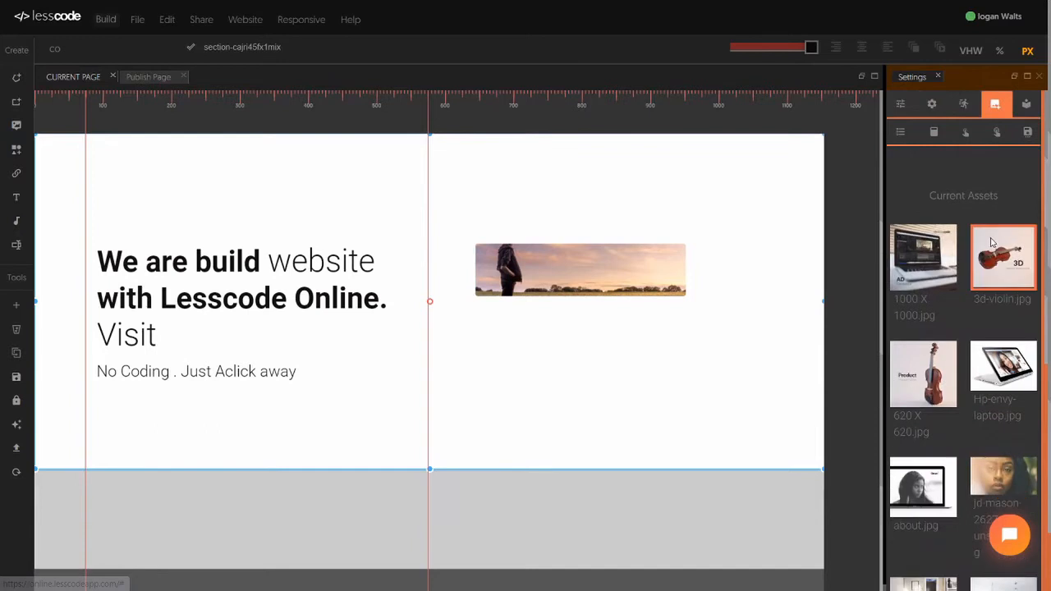
scroll(972, 238, "down", 5)
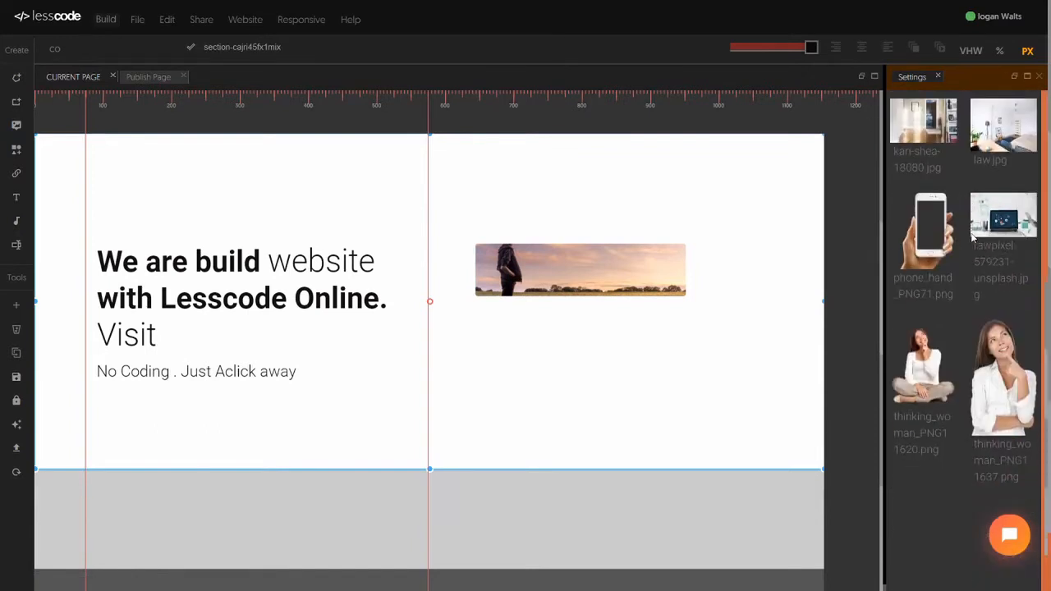
scroll(976, 238, "up", 3)
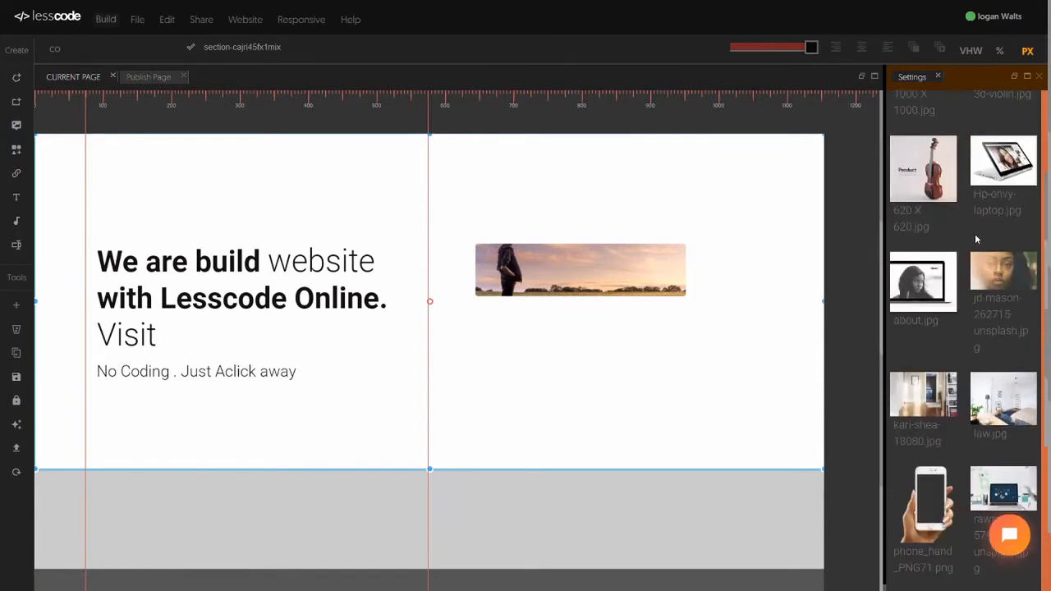
scroll(976, 239, "down", 5)
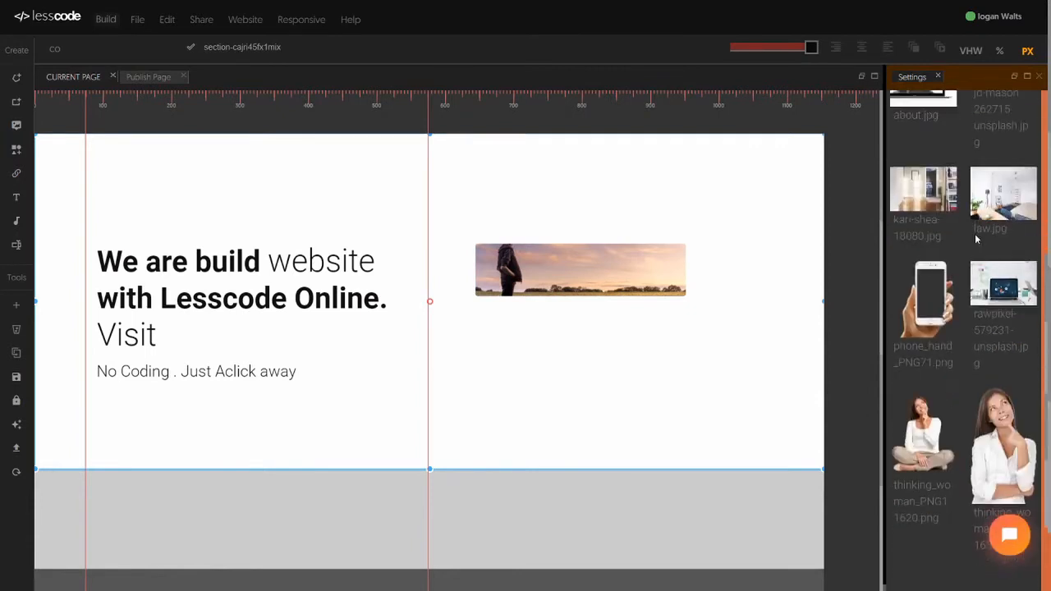
scroll(976, 239, "up", 3)
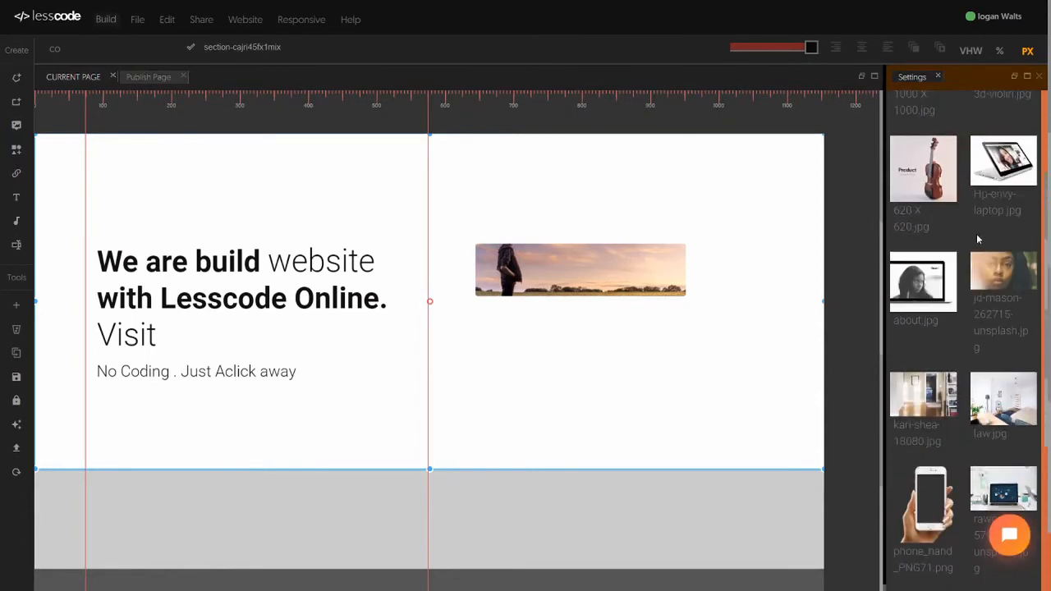
scroll(976, 238, "up", 2)
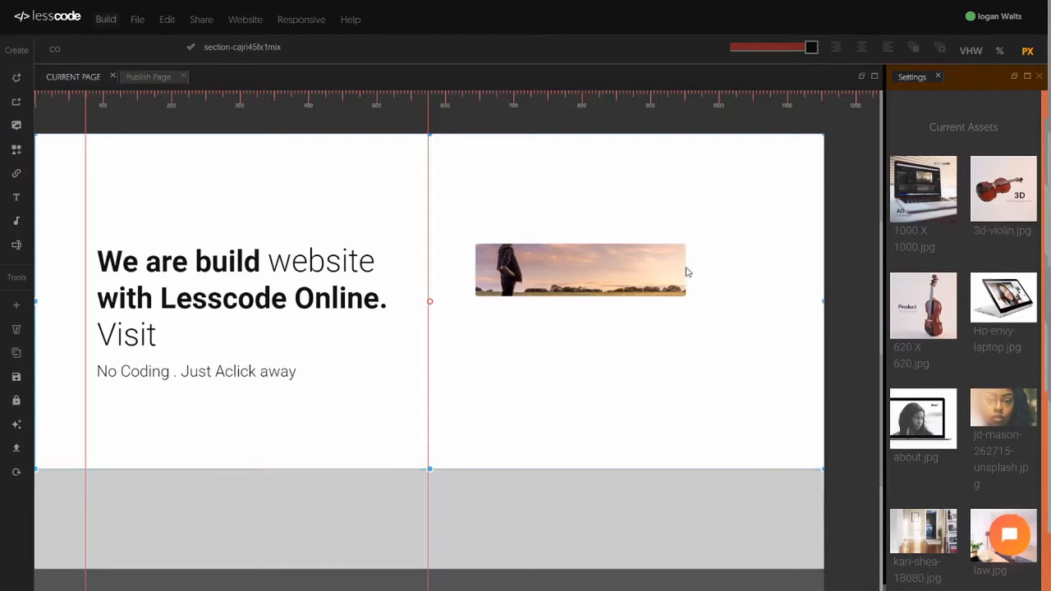
Step: Replace the hero section's placeholder image with Hp-envy-laptop.jpg, enlarge it and reposition it beside the heading
left_click(611, 271)
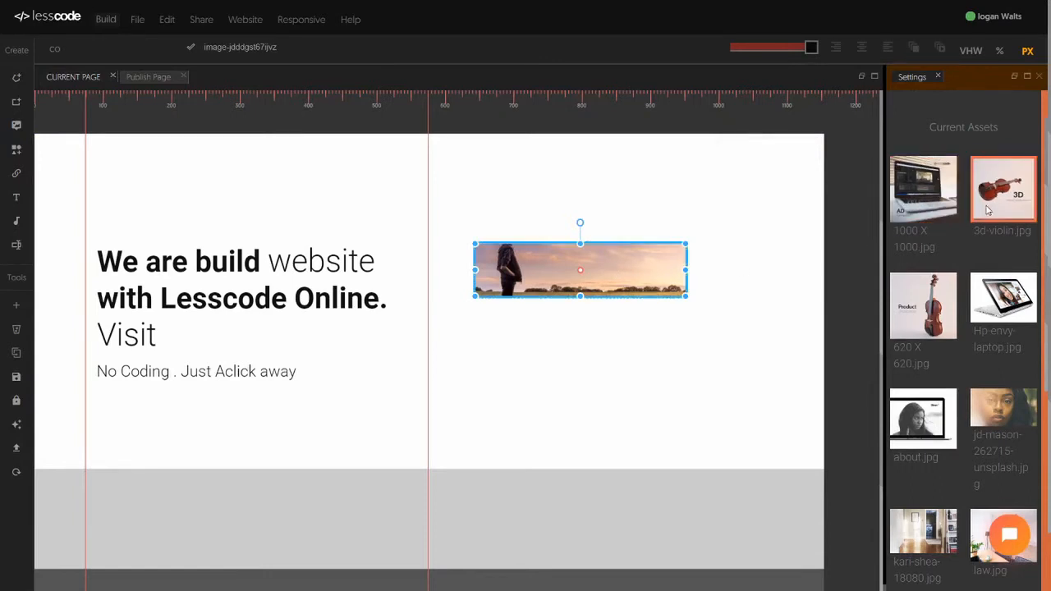
left_click(1003, 297)
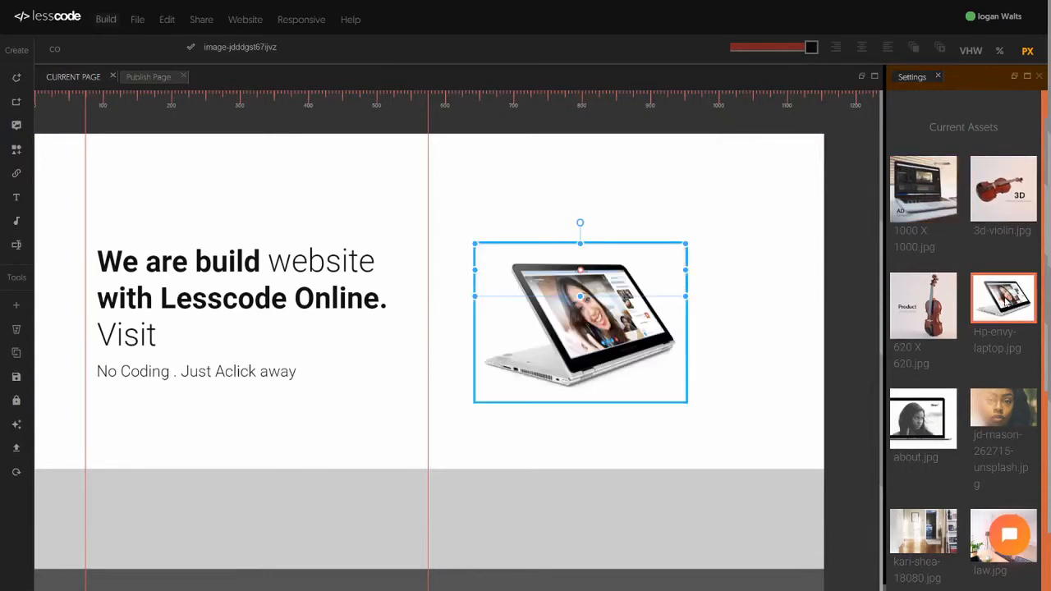
left_click_drag(687, 271, 745, 279)
left_click_drag(624, 347, 630, 307)
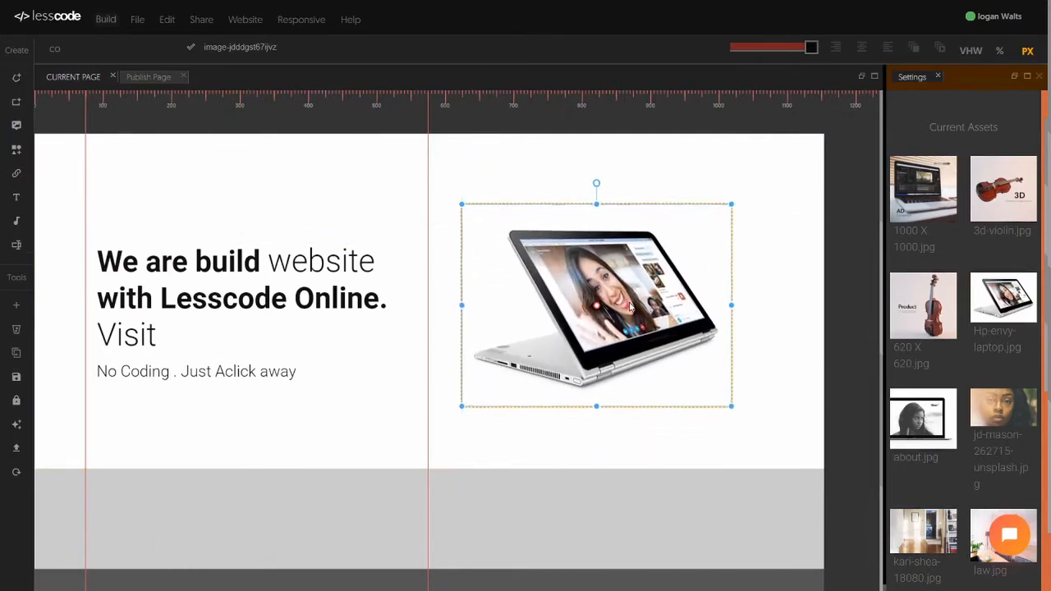
left_click(767, 415)
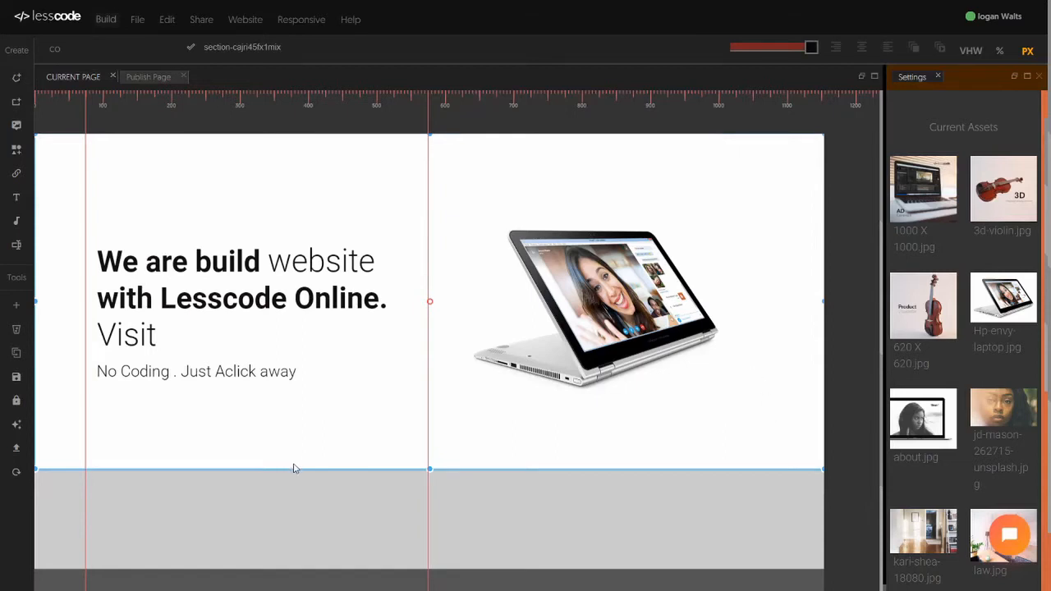
scroll(367, 427, "down", 3)
scroll(356, 410, "up", 3)
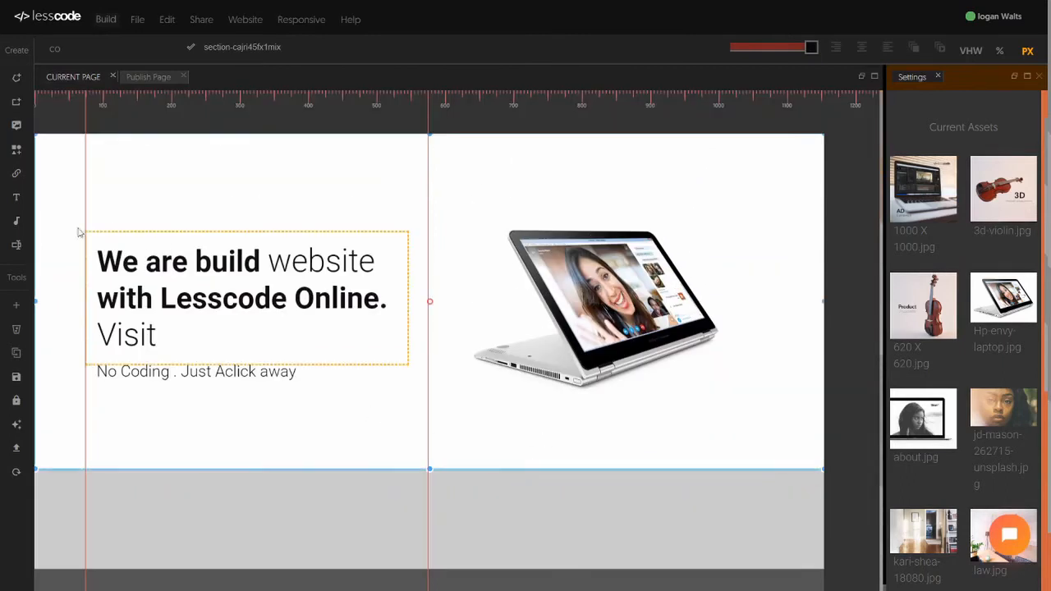
left_click(645, 265)
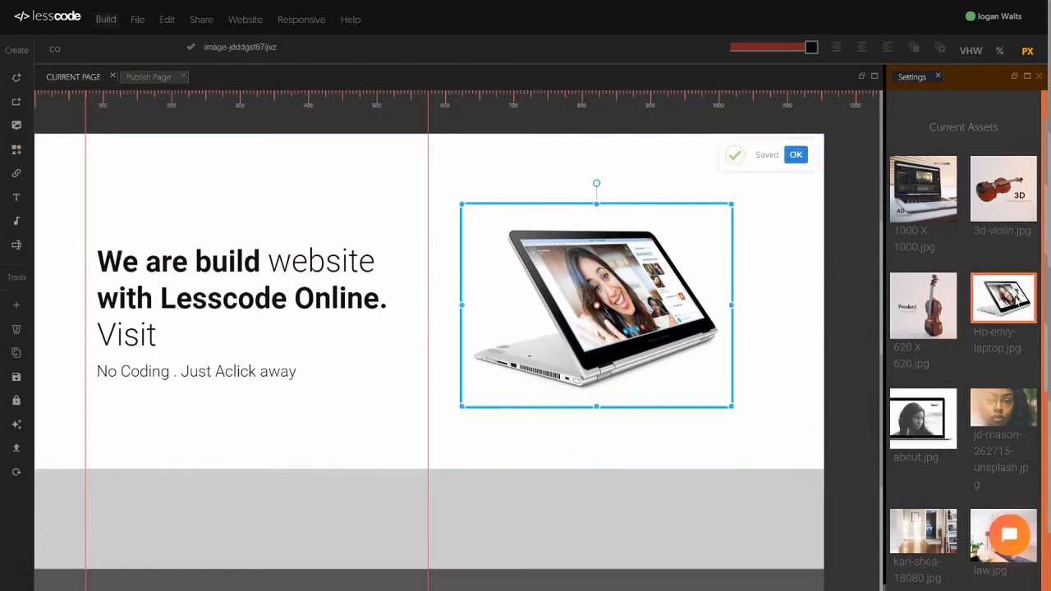
left_click(808, 350)
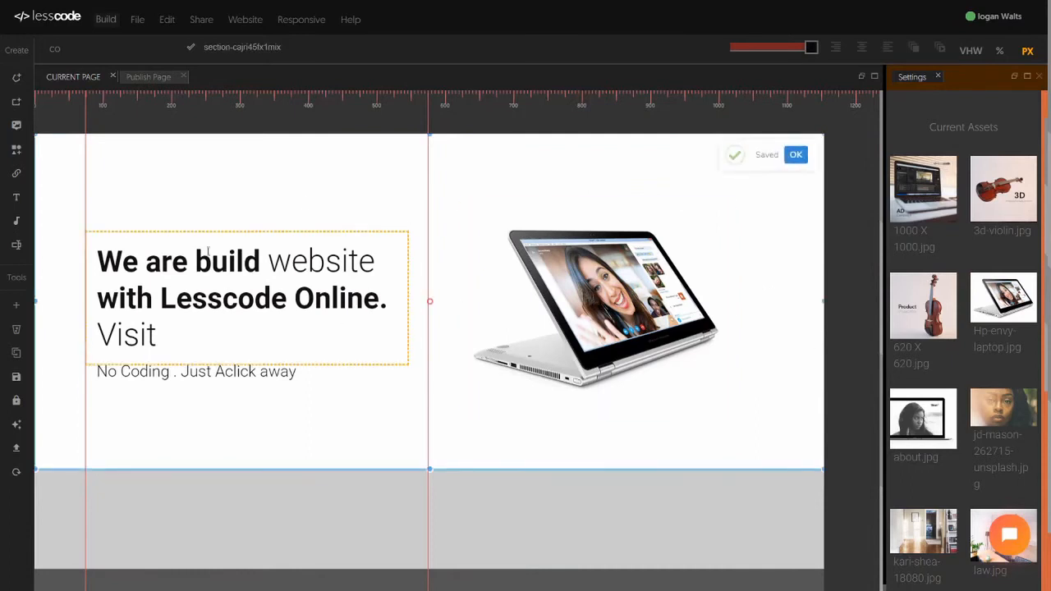
Step: Insert an image placeholder and position it above the heading, aligned with the hero section's left guide
left_click(16, 128)
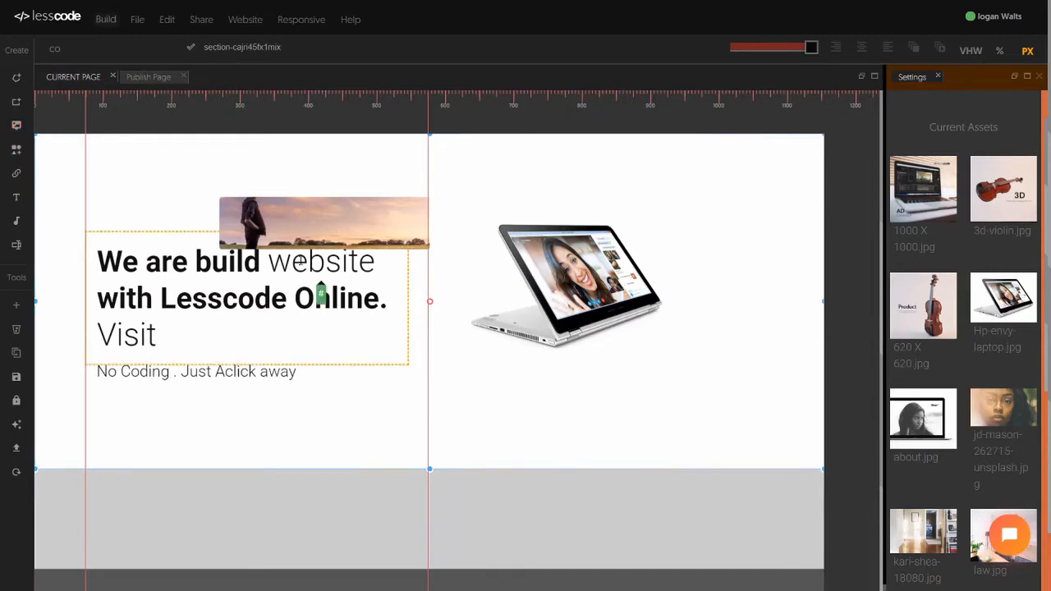
left_click(302, 205)
left_click_drag(309, 227, 172, 175)
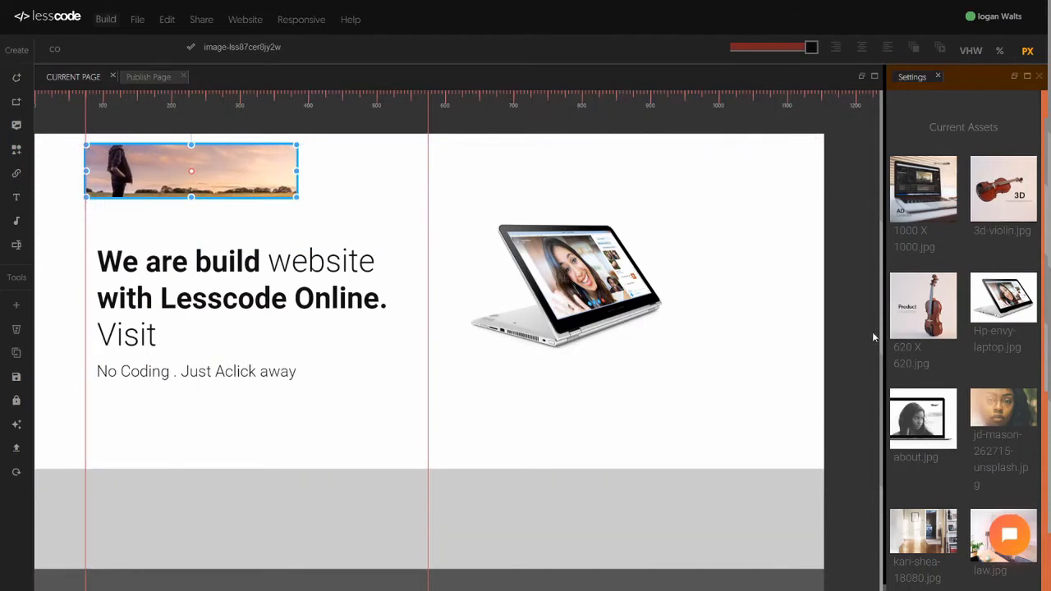
Step: Upload the logo jesting.png to the website's assets and close the upload window
scroll(924, 343, "down", 5)
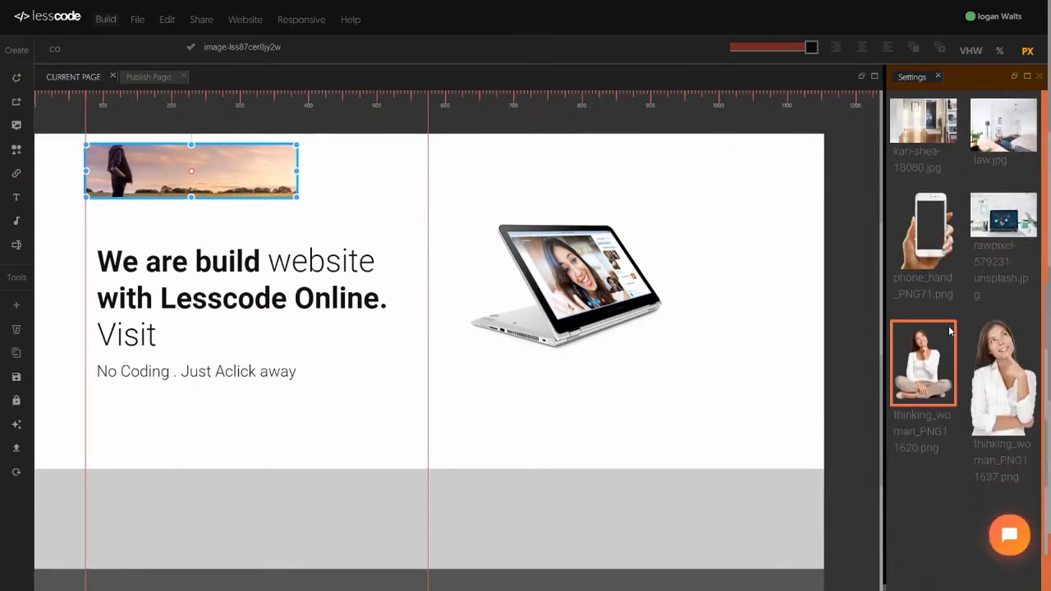
scroll(950, 330, "up", 5)
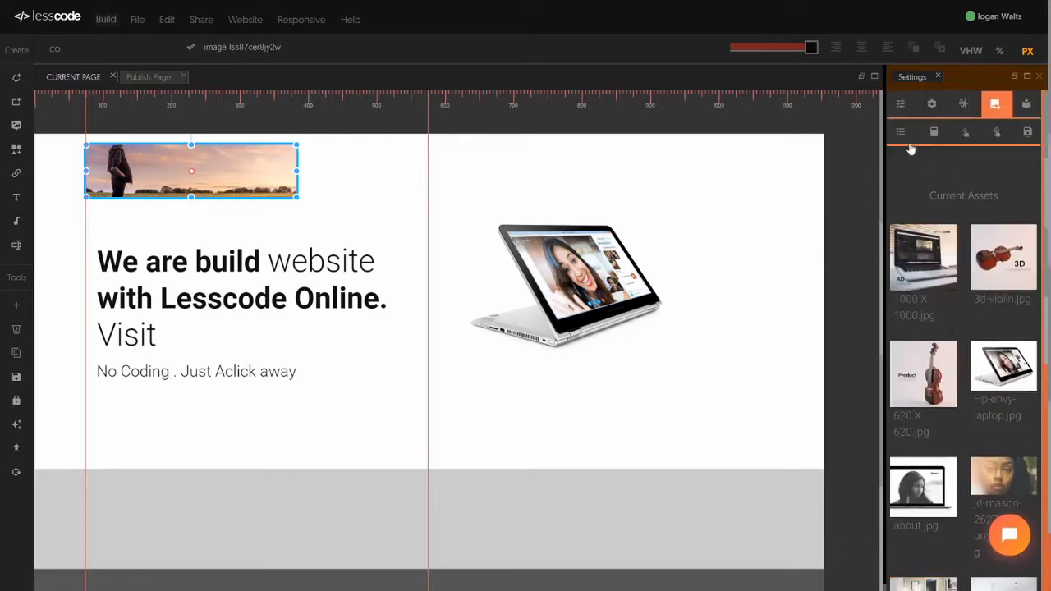
left_click(16, 308)
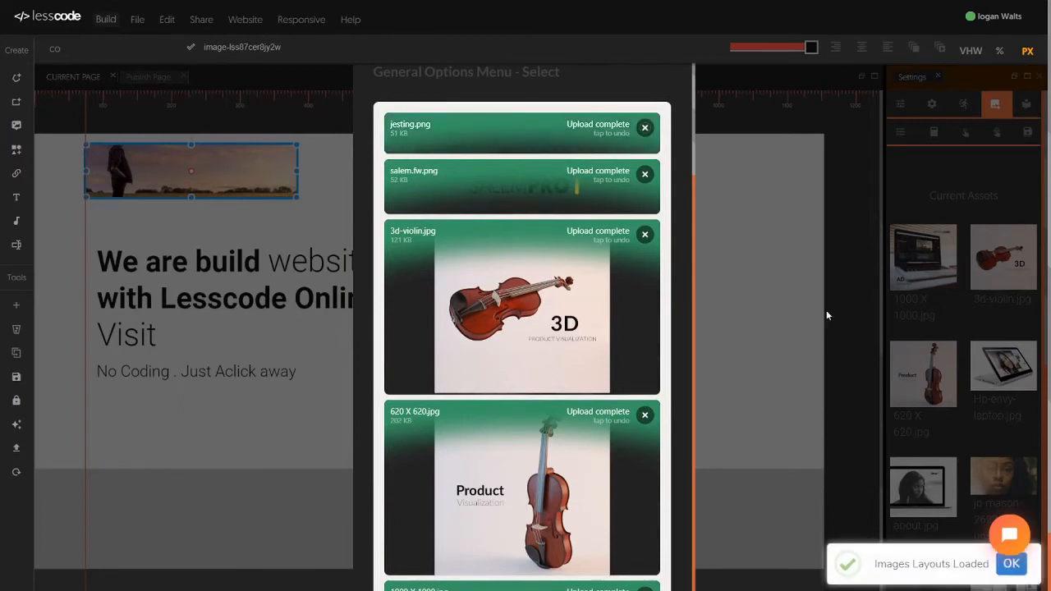
left_click(849, 281)
Step: Replace the new placeholder with jesting.png from the current assets and shrink it to a small header logo
scroll(955, 305, "down", 5)
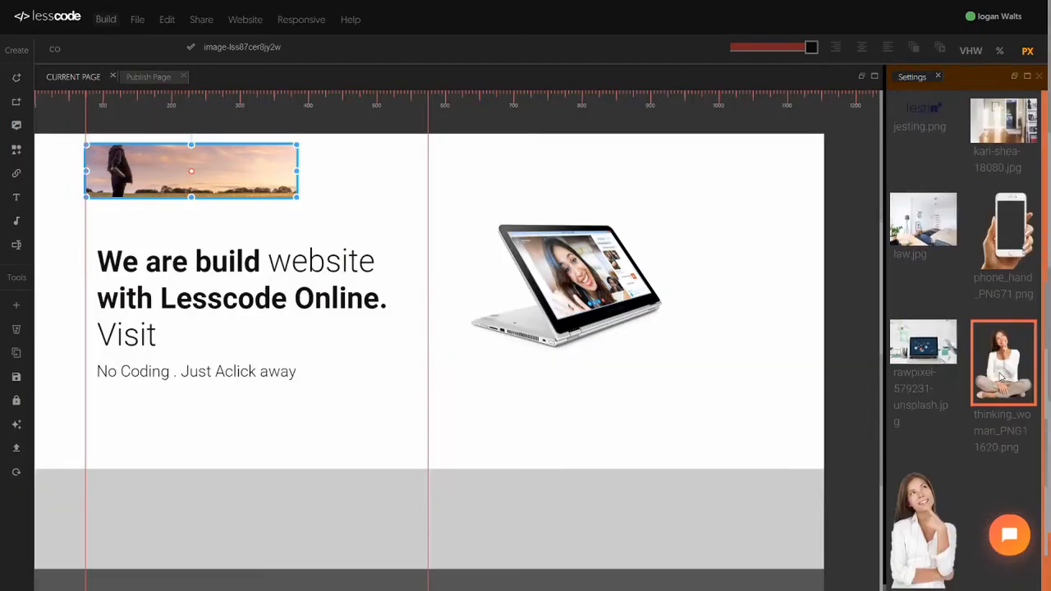
scroll(954, 305, "down", 3)
scroll(1018, 339, "up", 4)
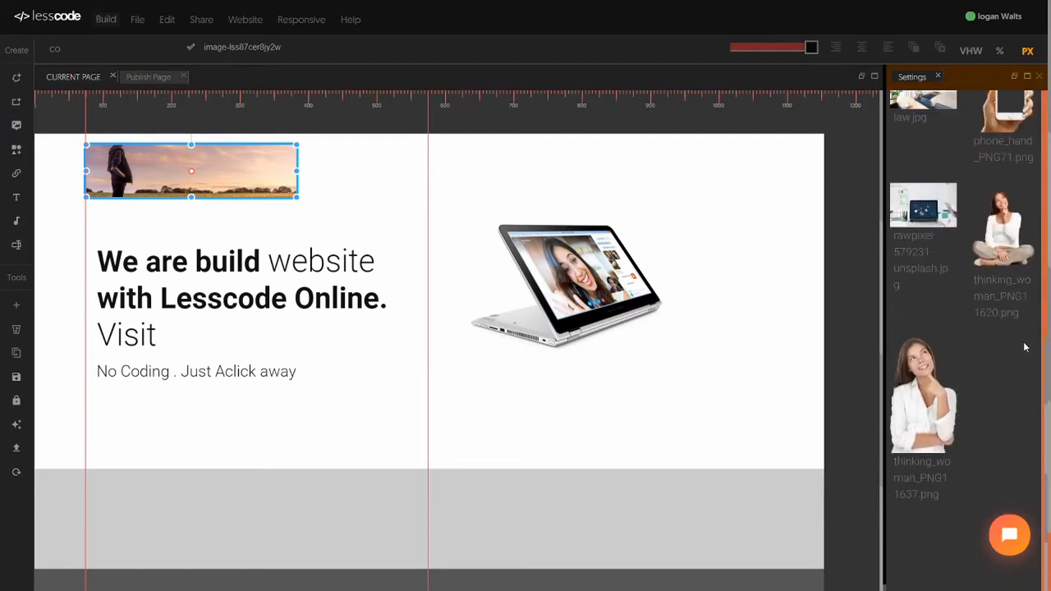
scroll(1016, 338, "up", 1)
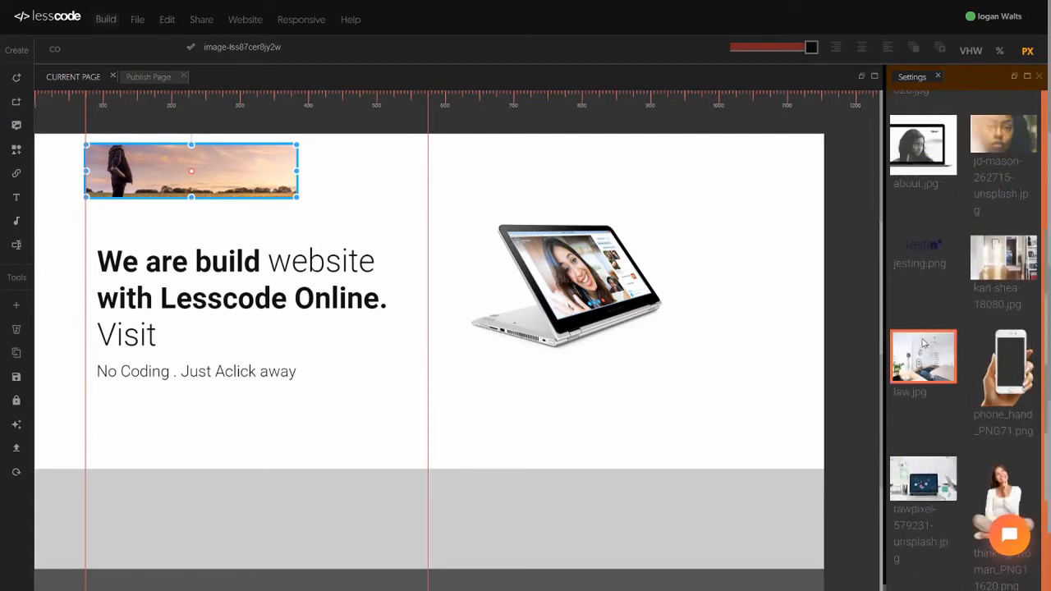
left_click(918, 252)
left_click_drag(295, 175, 189, 157)
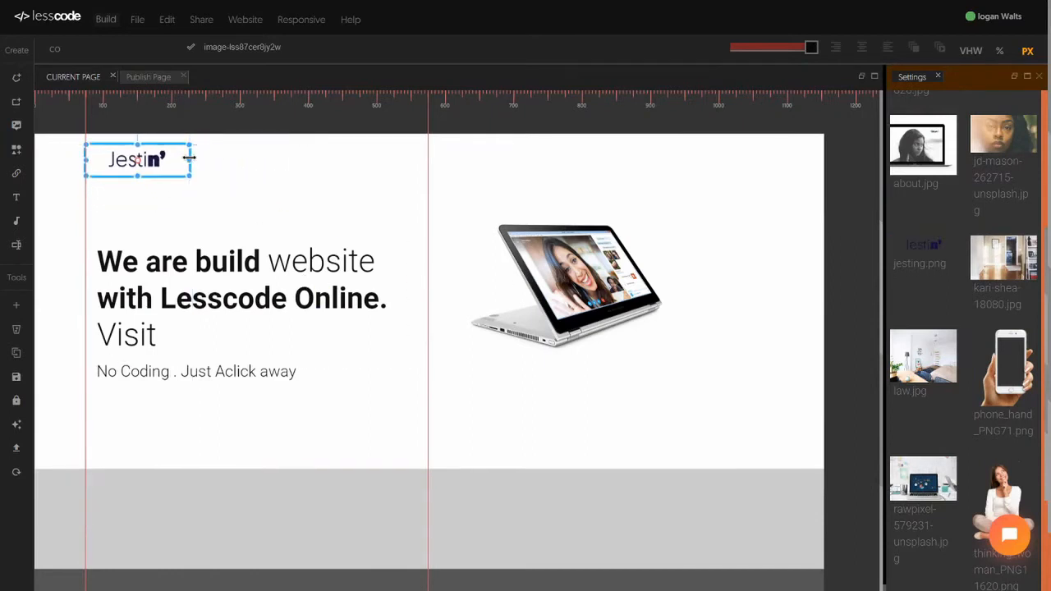
left_click(391, 459)
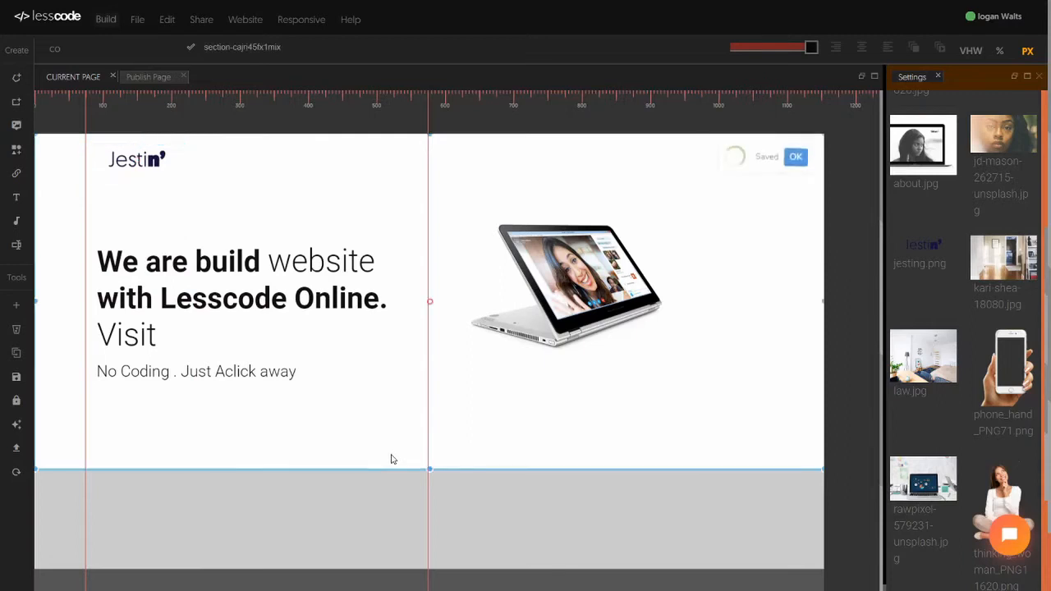
Step: Enlarge the laptop image and extend the hero section's lower edge to make the section taller
left_click_drag(428, 468, 429, 455)
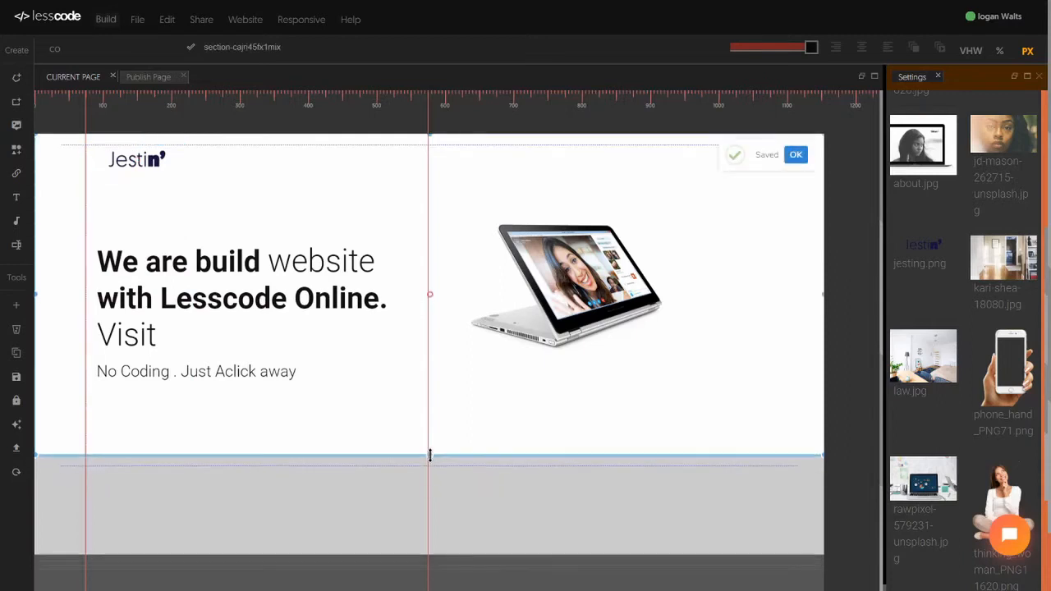
left_click(536, 304)
left_click_drag(672, 284, 751, 312)
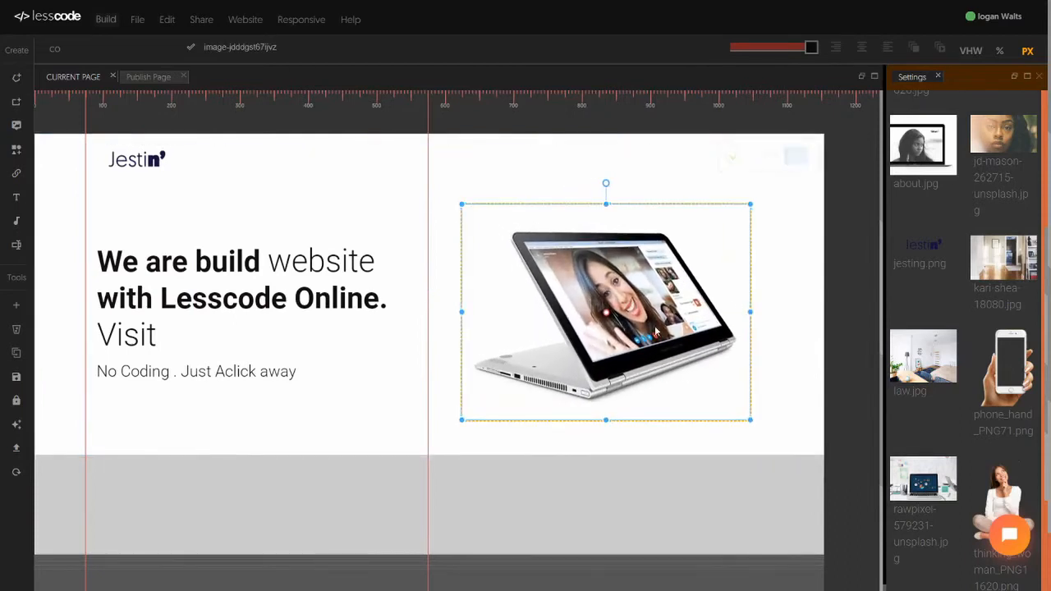
left_click(348, 451)
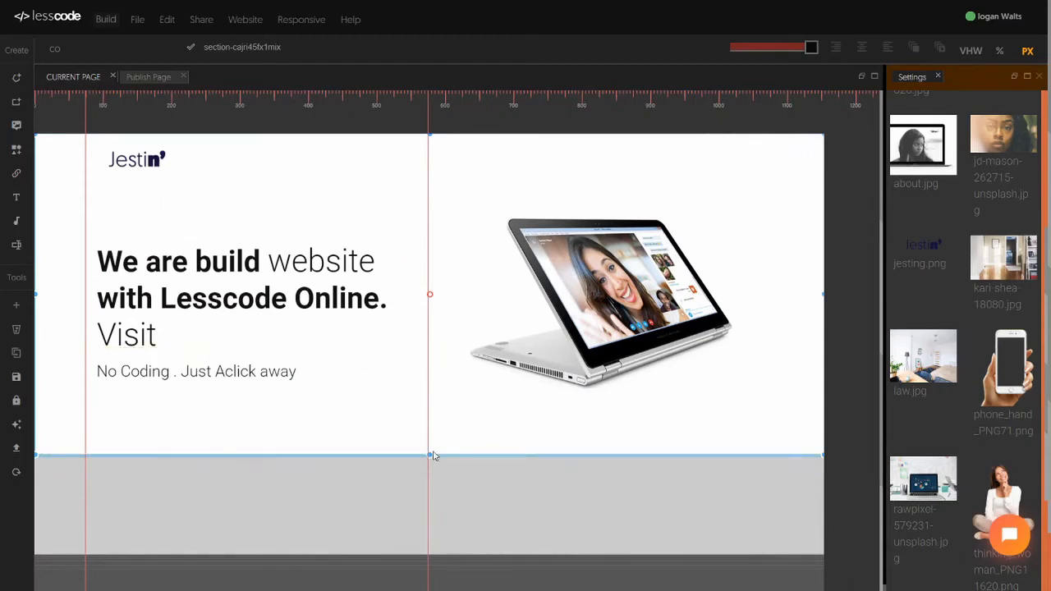
left_click_drag(429, 455, 426, 562)
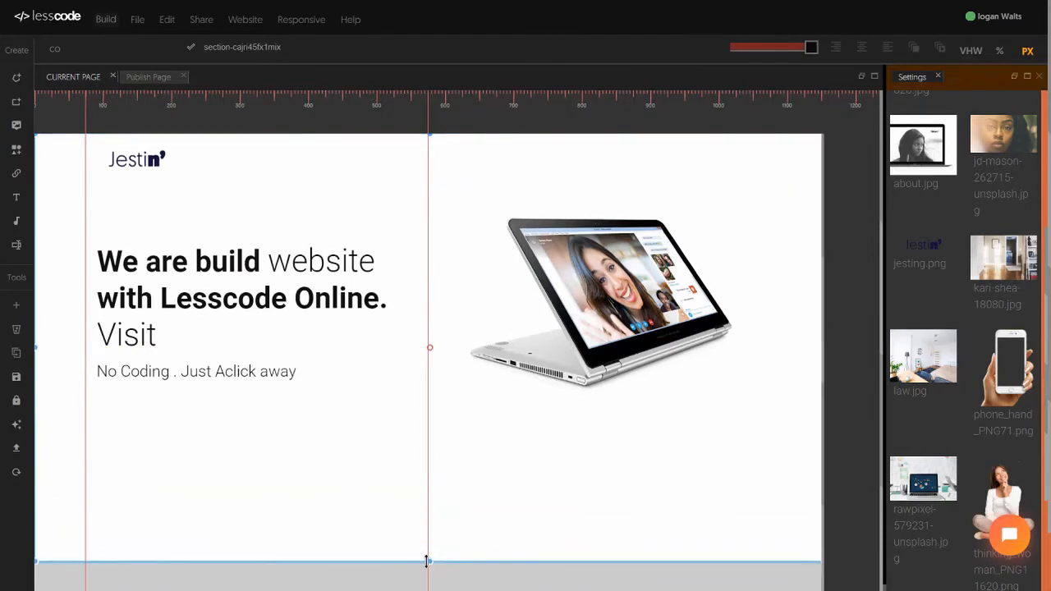
Step: Move the "No Coding . Just Aclick away" line, the heading and the laptop image lower in the hero section
left_click(217, 372)
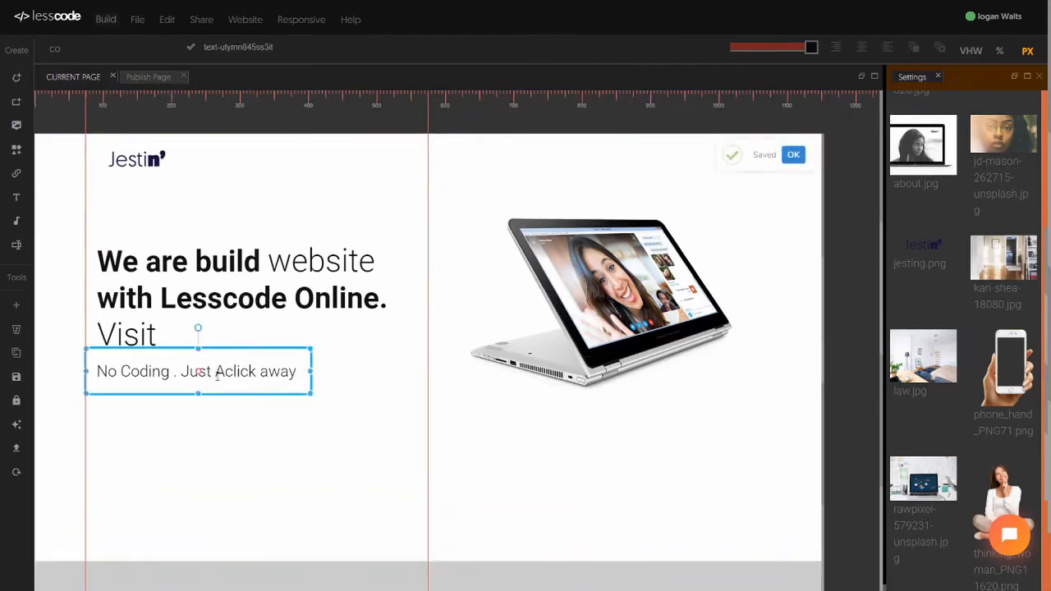
left_click_drag(217, 371, 215, 416)
left_click(219, 279)
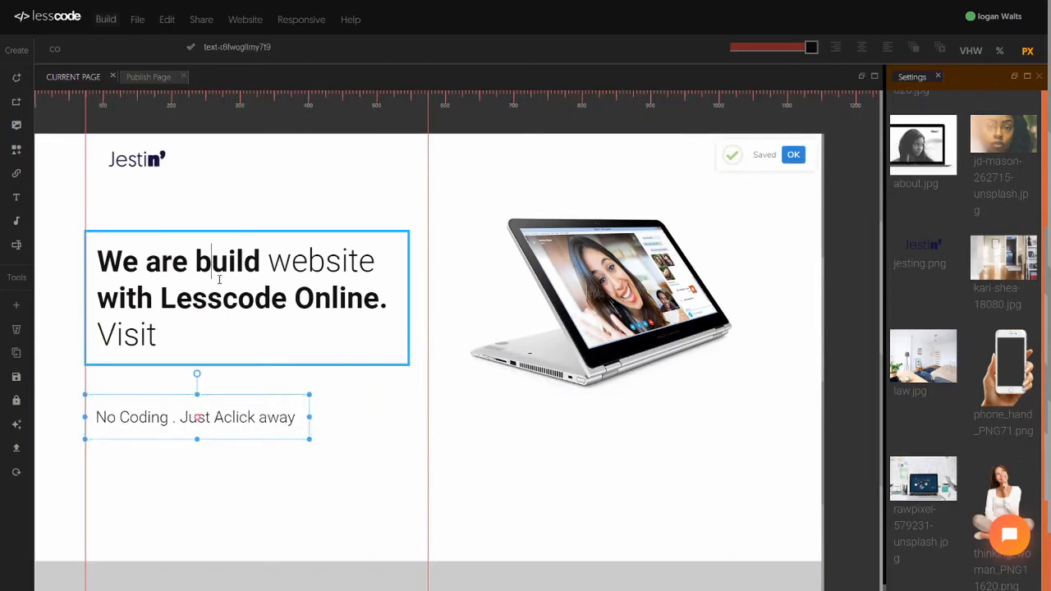
left_click_drag(218, 279, 218, 317)
left_click(601, 290)
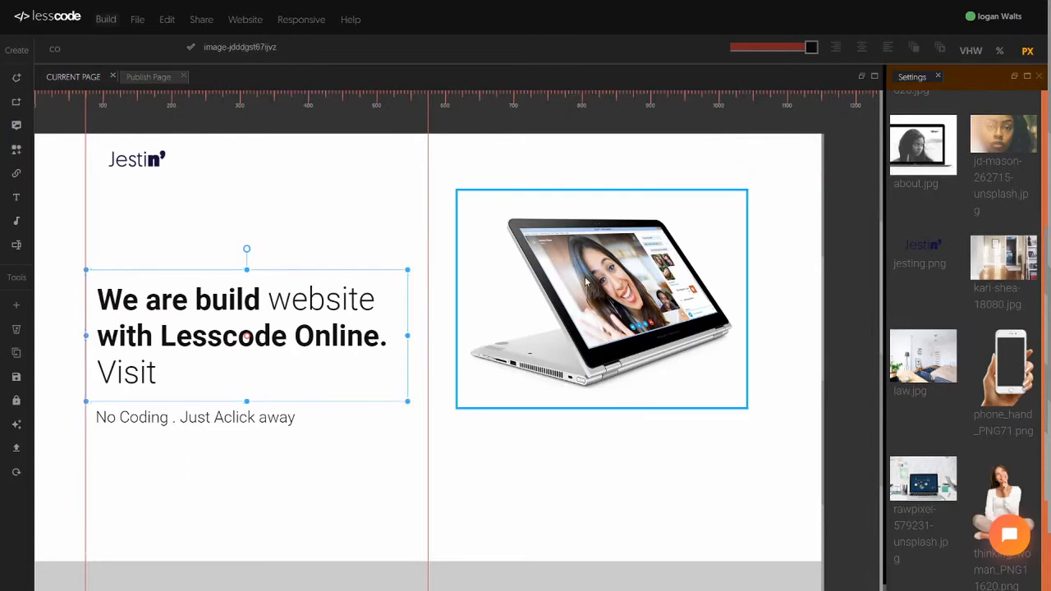
left_click_drag(602, 289, 600, 333)
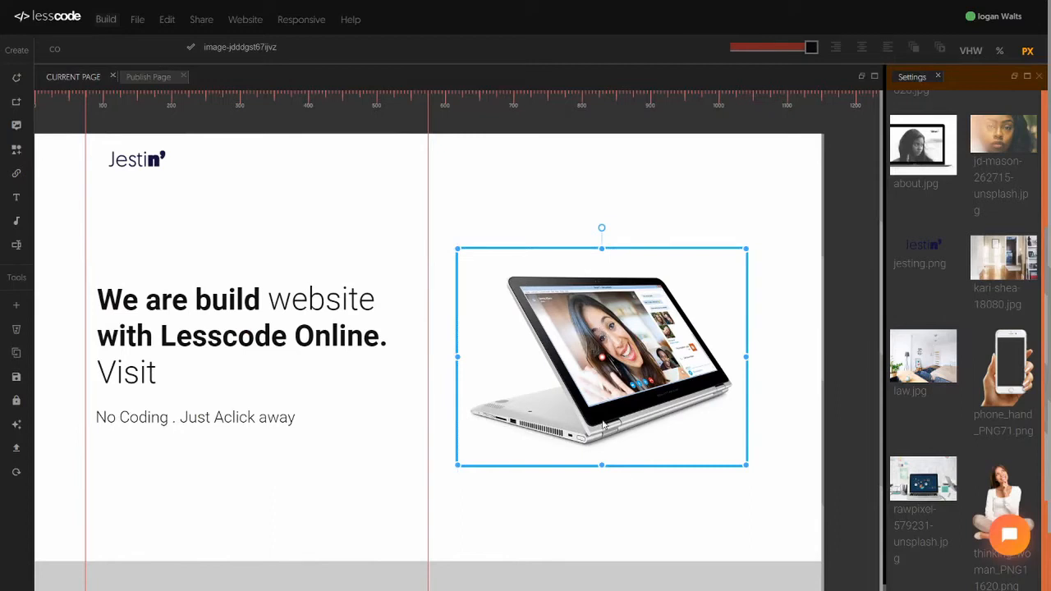
Step: Try #DCC9C9 as the hero section's background color
left_click(640, 544)
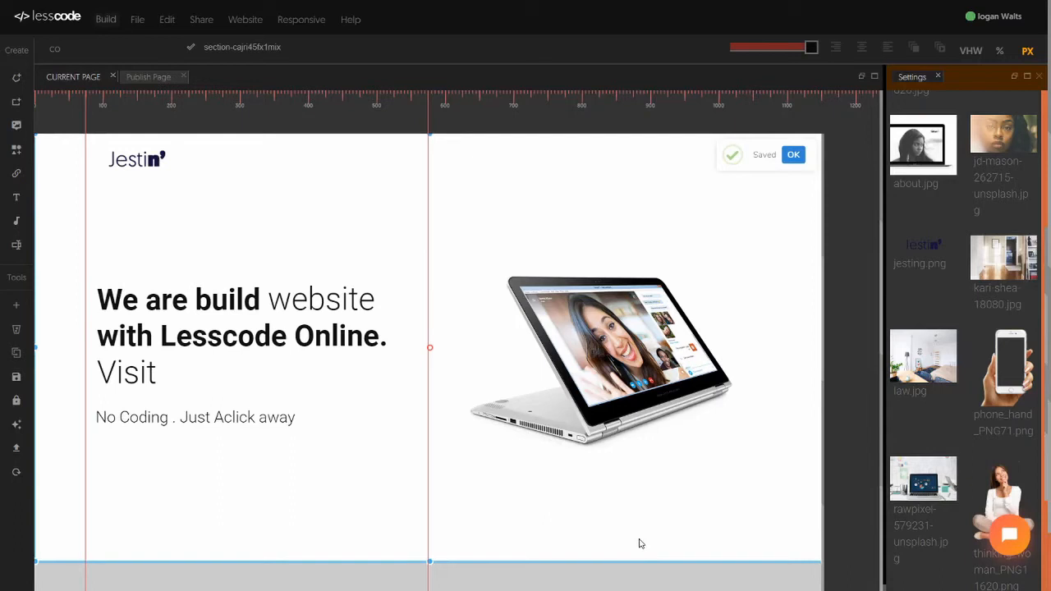
scroll(983, 270, "up", 4)
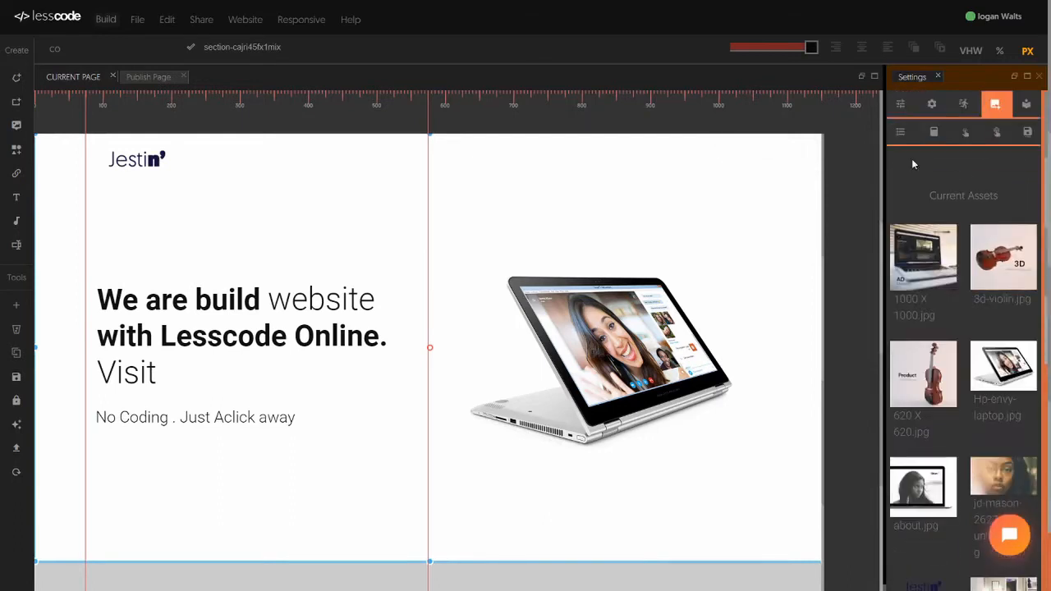
left_click(900, 104)
left_click(920, 227)
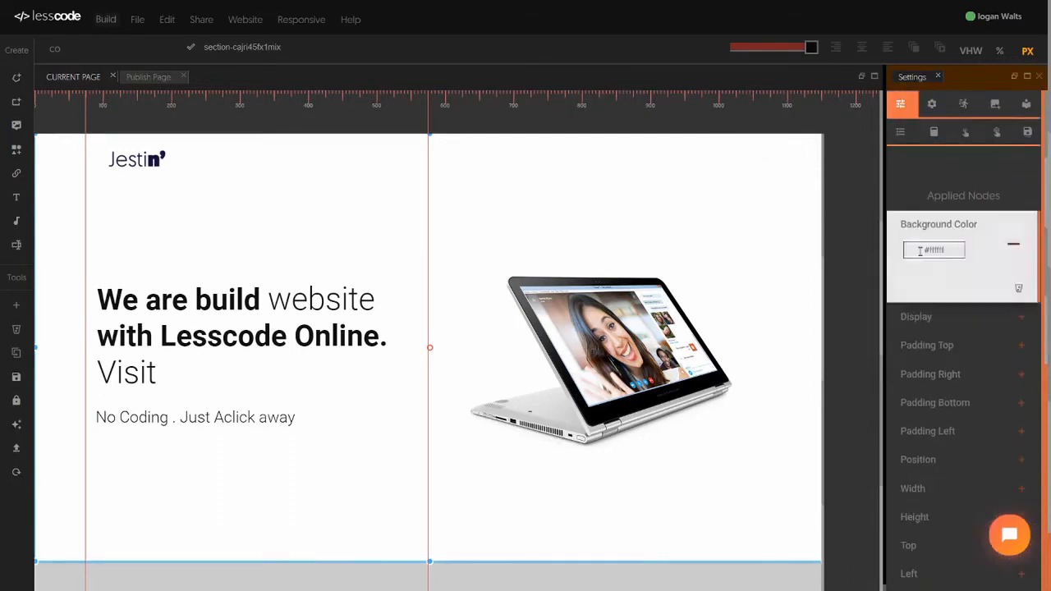
left_click(919, 252)
left_click_drag(909, 257, 912, 259)
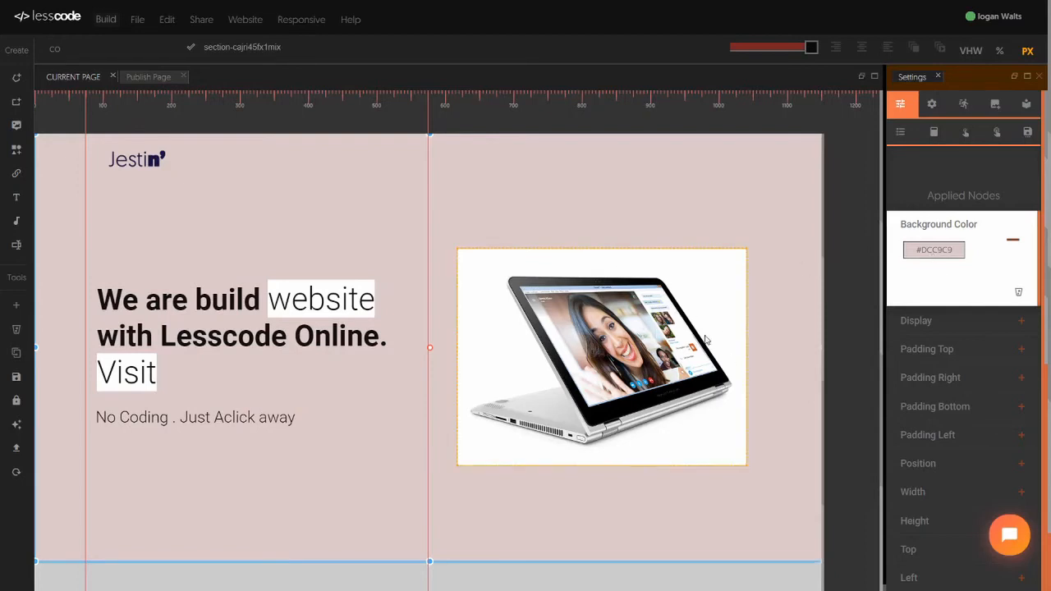
scroll(702, 330, "down", 1)
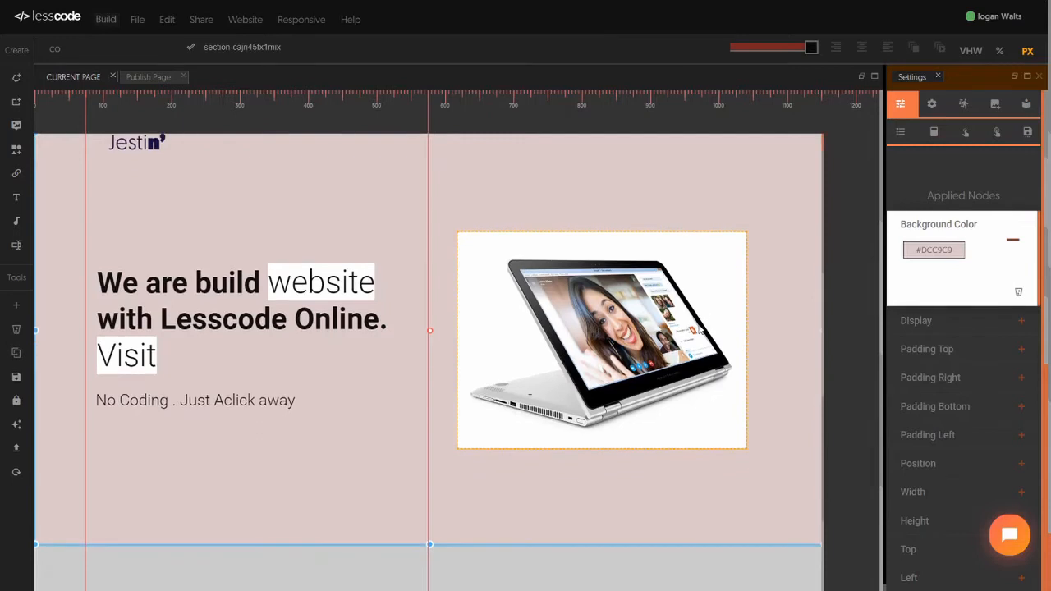
scroll(376, 378, "up", 1)
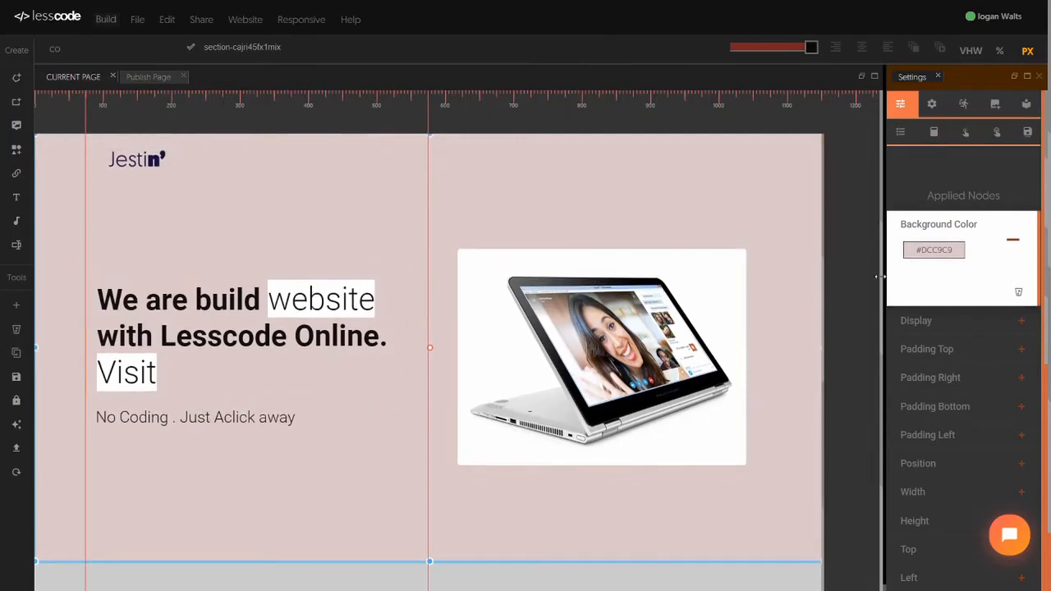
Step: Set the hero section's background color to the pale blue #FAFCFF and collapse the color setting
left_click(933, 250)
left_click(1003, 341)
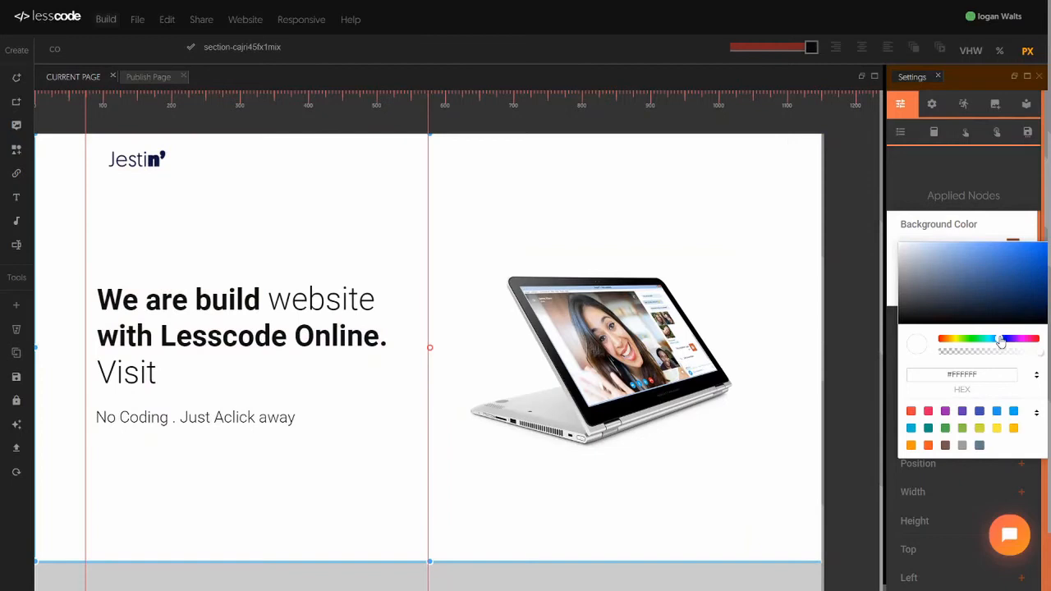
left_click(911, 253)
mouse_move(910, 252)
left_mouse_down()
mouse_move(1032, 260)
mouse_move(945, 268)
mouse_move(951, 309)
mouse_move(1018, 265)
mouse_move(903, 274)
mouse_move(903, 235)
left_mouse_up()
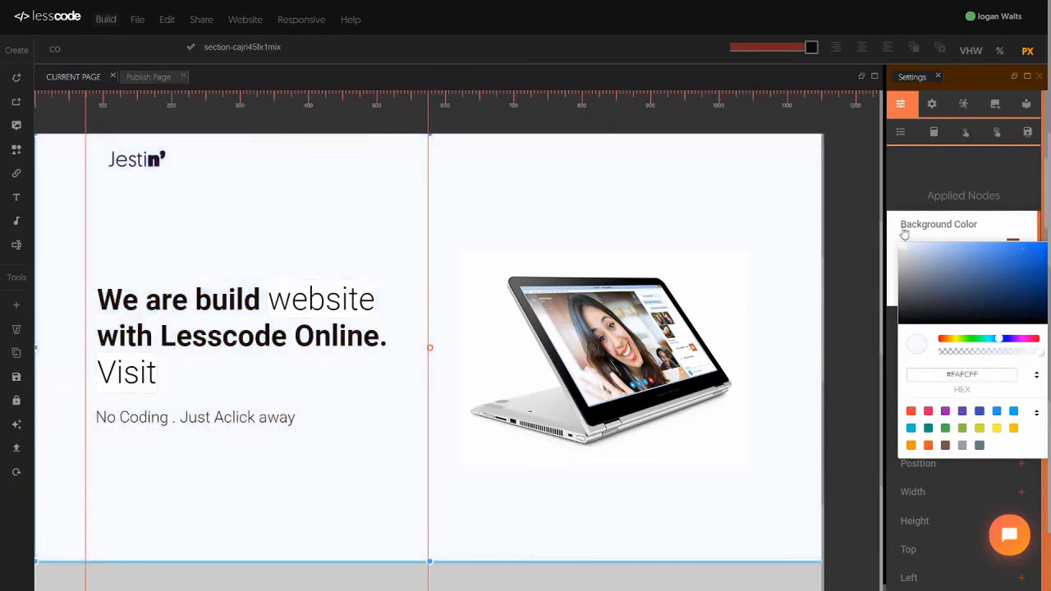
left_click(903, 235)
left_click(920, 226)
scroll(933, 391, "down", 3)
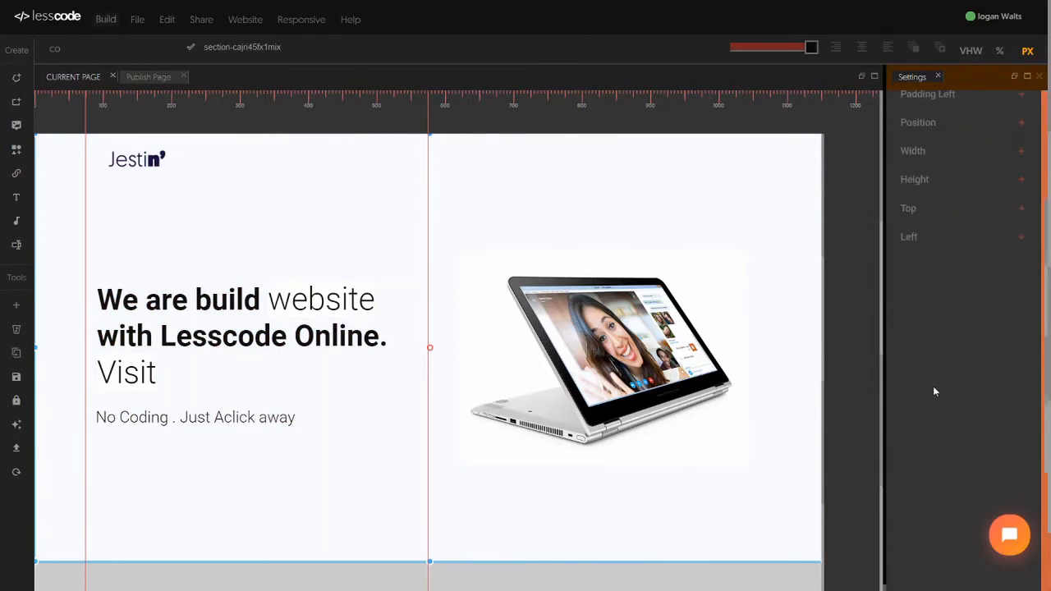
Step: Increase the laptop image's border radius on all four corners and collapse the setting
left_click(611, 370)
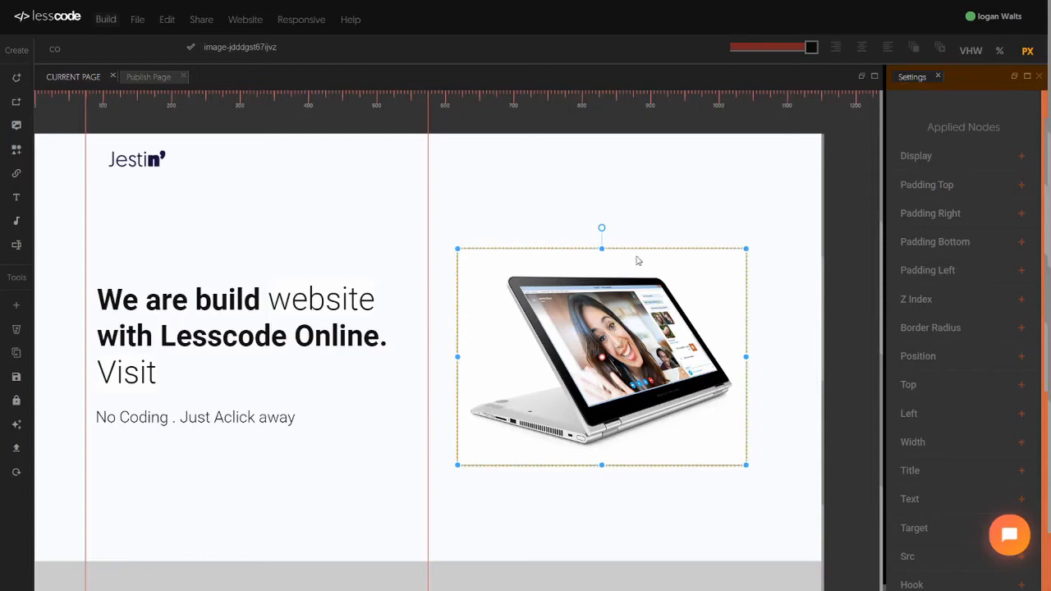
left_click(928, 331)
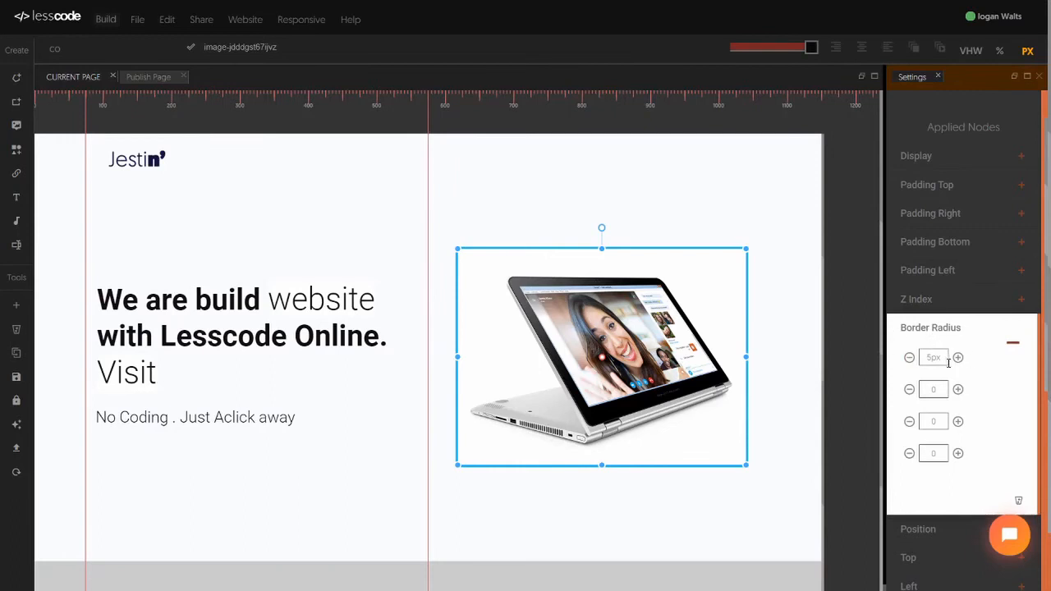
left_click(958, 390)
left_click(958, 390)
left_click(958, 358)
left_click(958, 422)
left_click(957, 454)
left_click(958, 421)
left_click(958, 389)
left_click(958, 358)
left_click(958, 358)
left_click(952, 331)
scroll(939, 378, "down", 3)
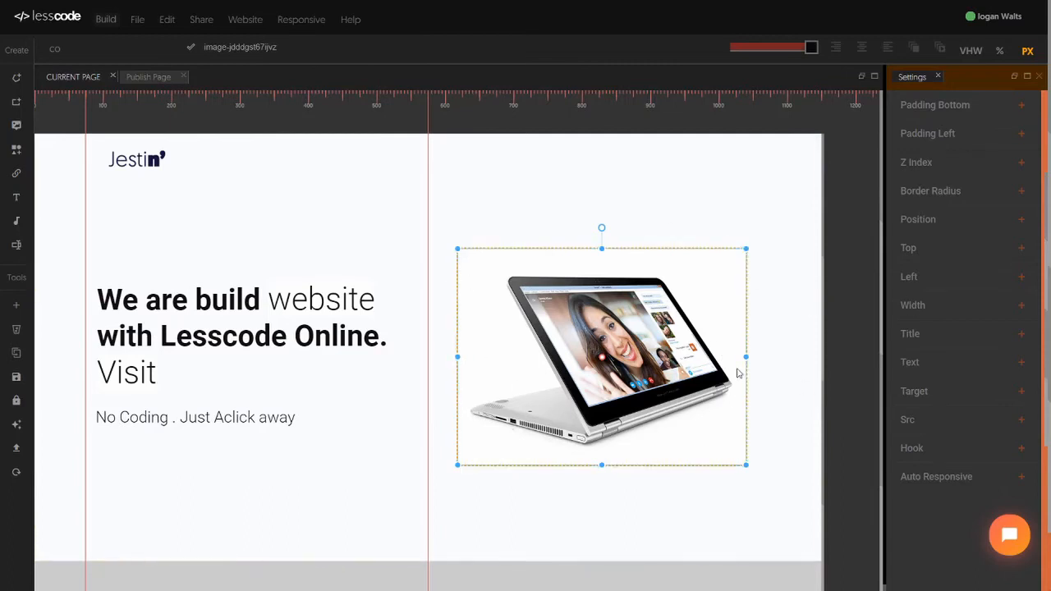
scroll(942, 254, "up", 3)
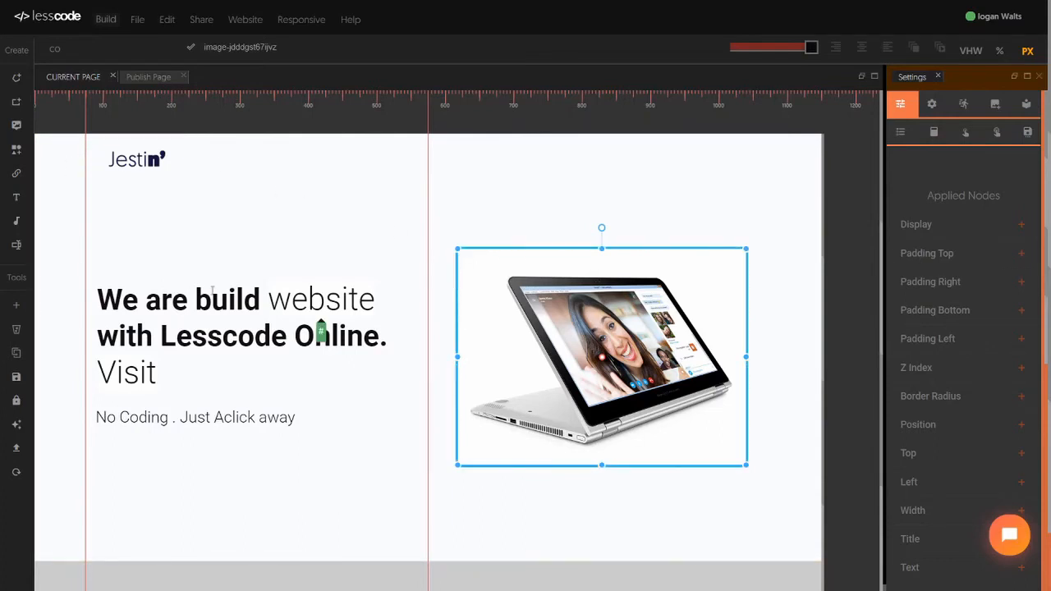
Step: Try raising the heading text's top padding to 36
left_click(402, 289)
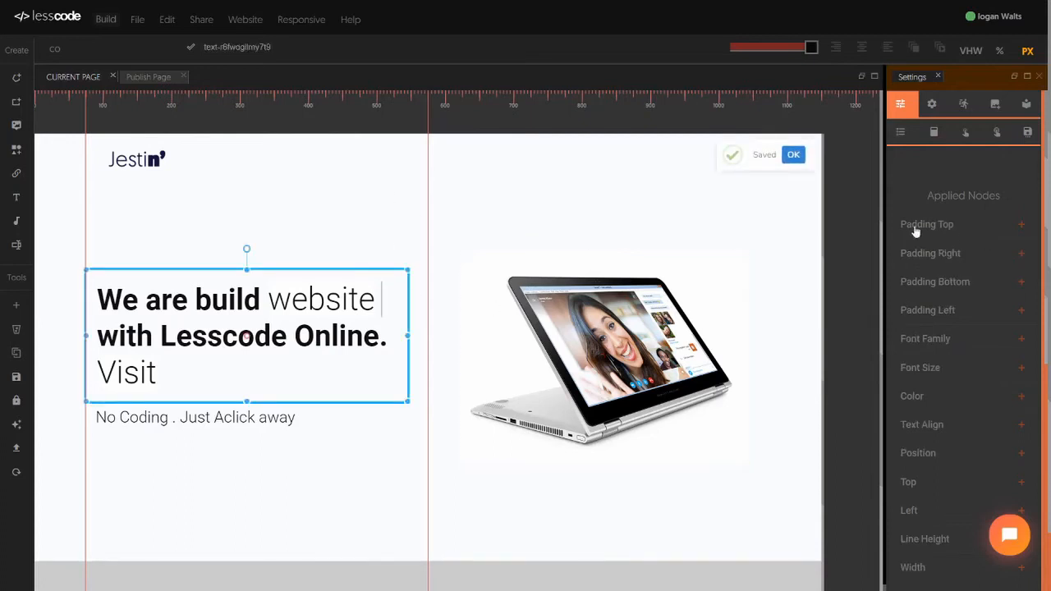
left_click(926, 227)
left_click(958, 256)
left_click(958, 255)
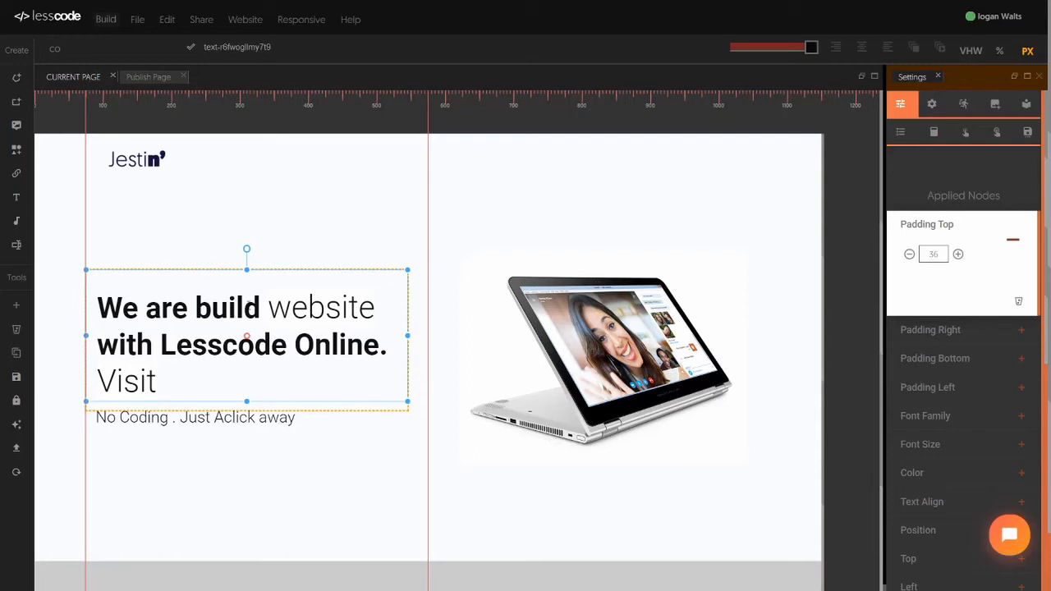
Step: Lower the heading's top padding until the text is back at its original position, and collapse the setting
left_click(909, 255)
left_click(910, 255)
left_click(910, 255)
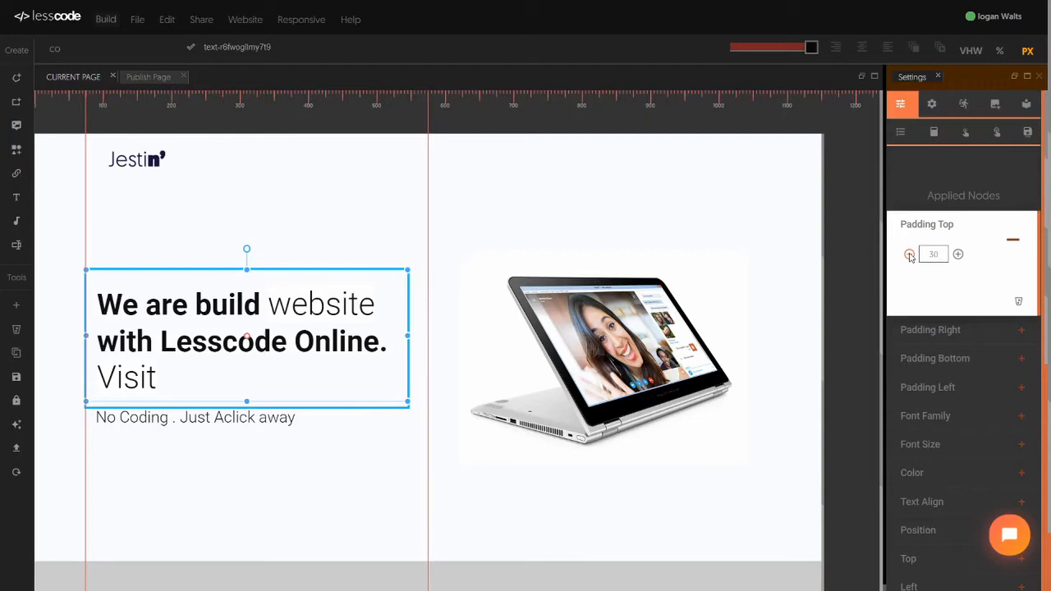
left_click(909, 256)
left_click(910, 256)
left_click(910, 256)
left_click(909, 256)
left_click(910, 256)
left_click(949, 281)
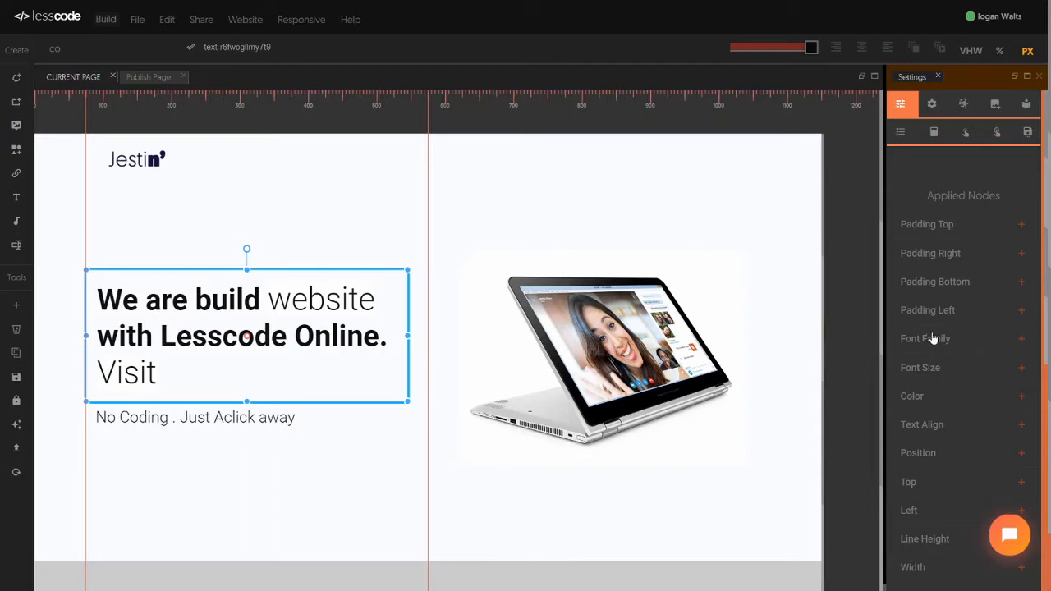
Step: Select the laptop image and move it over the heading text
scroll(931, 338, "down", 5)
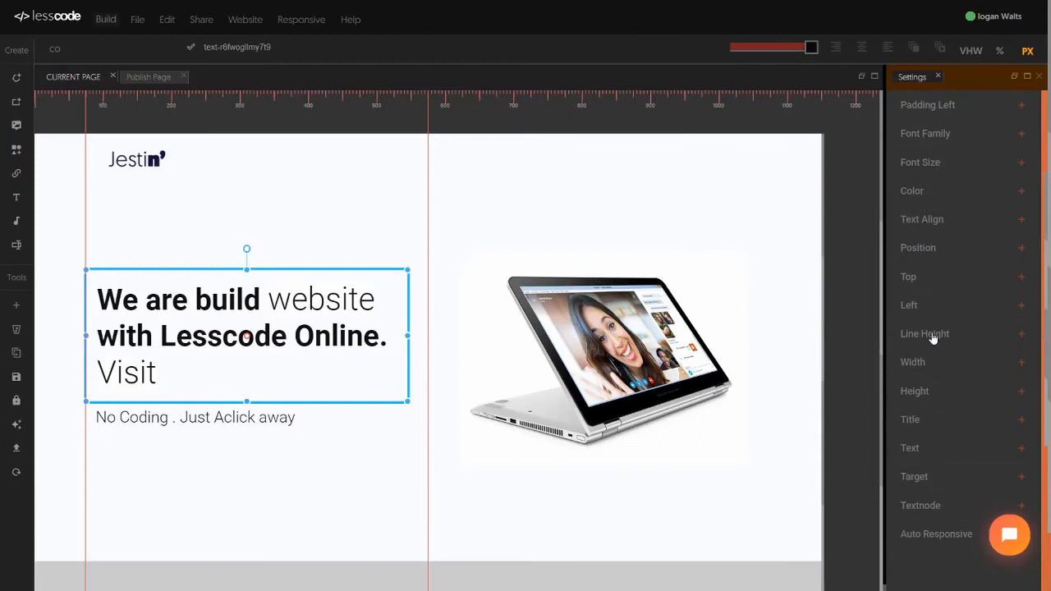
left_click(729, 451)
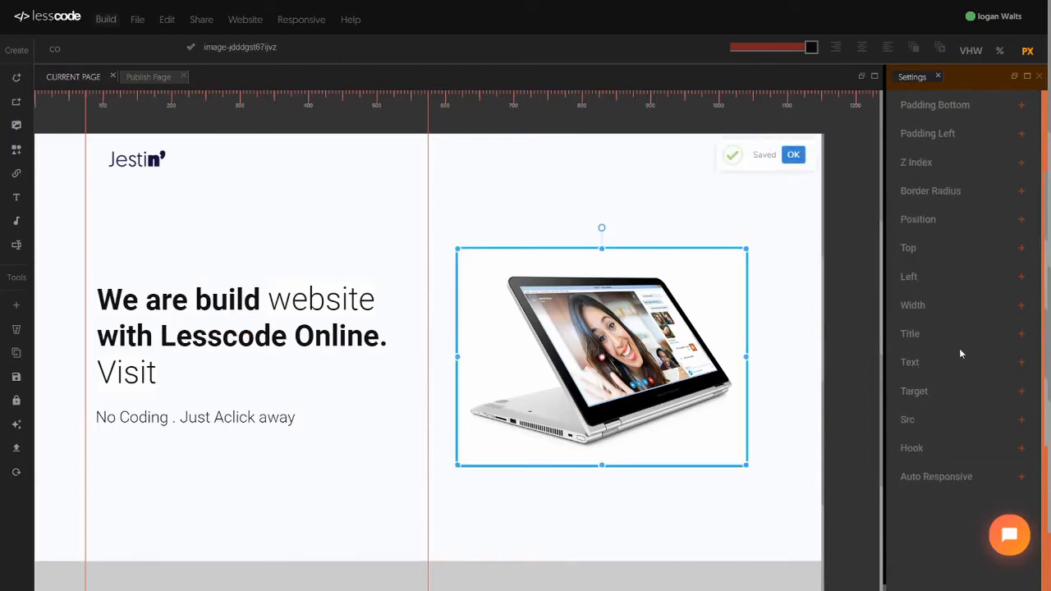
scroll(960, 353, "up", 3)
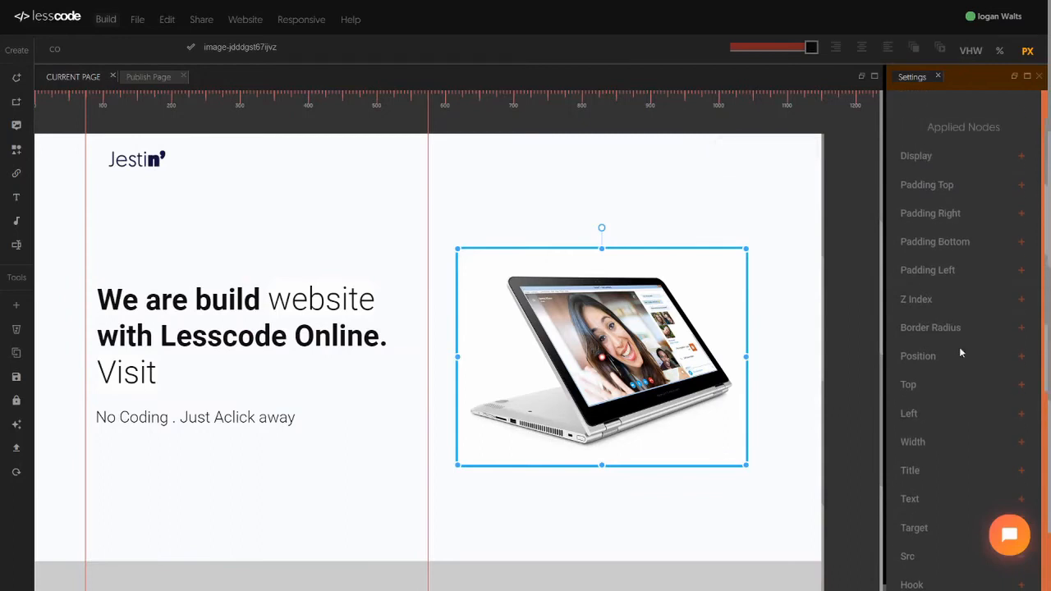
left_click(930, 300)
left_click(931, 300)
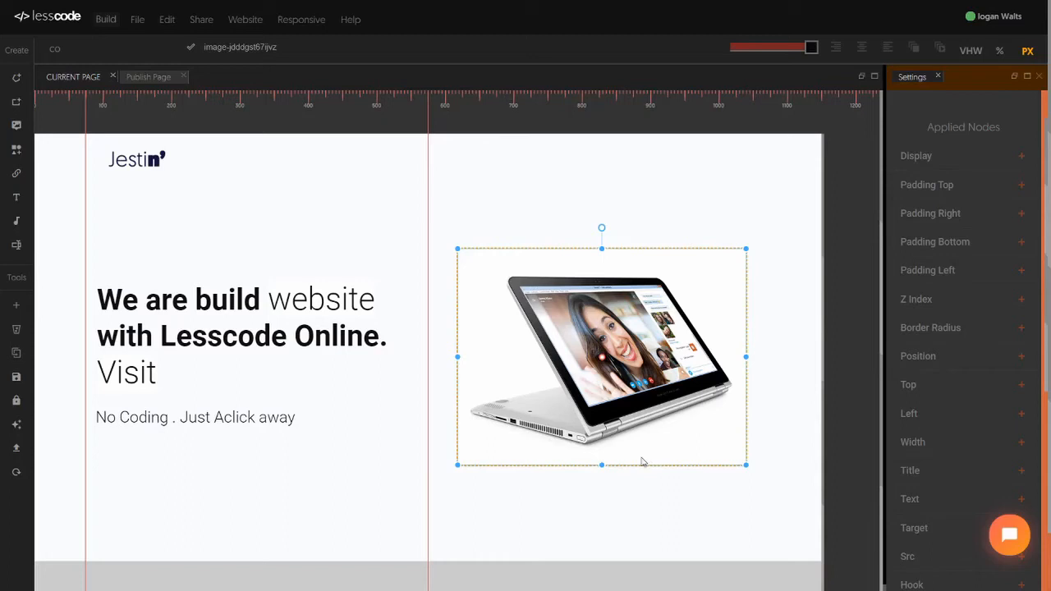
left_click_drag(638, 388, 301, 380)
Step: Use the laptop image's z index to switch it behind and in front of the text, and move the image back beside the heading
left_click(931, 301)
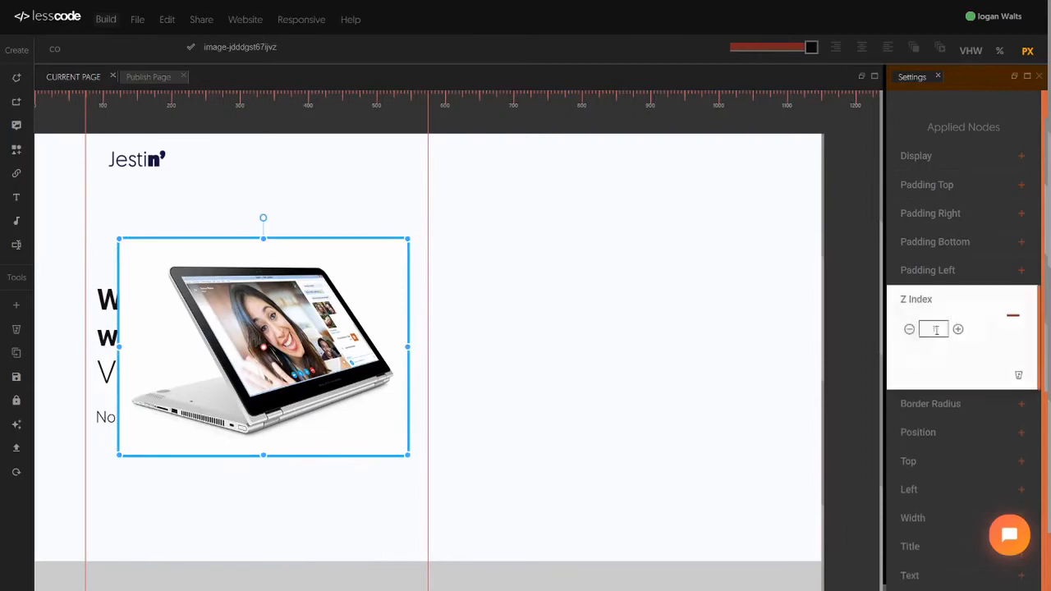
left_click(909, 329)
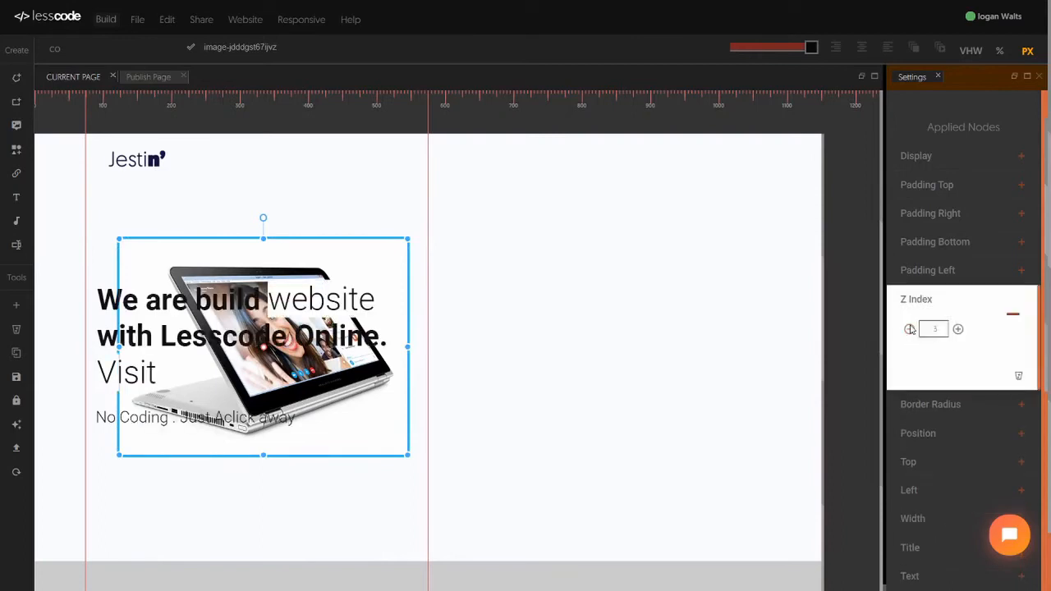
left_click(957, 329)
left_click(910, 329)
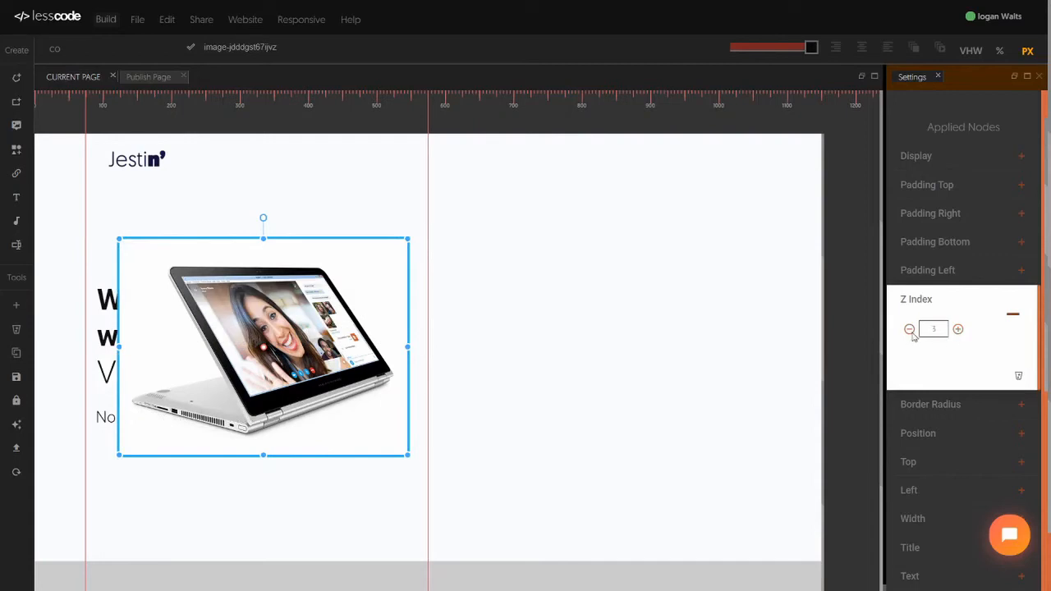
left_click_drag(262, 303, 619, 304)
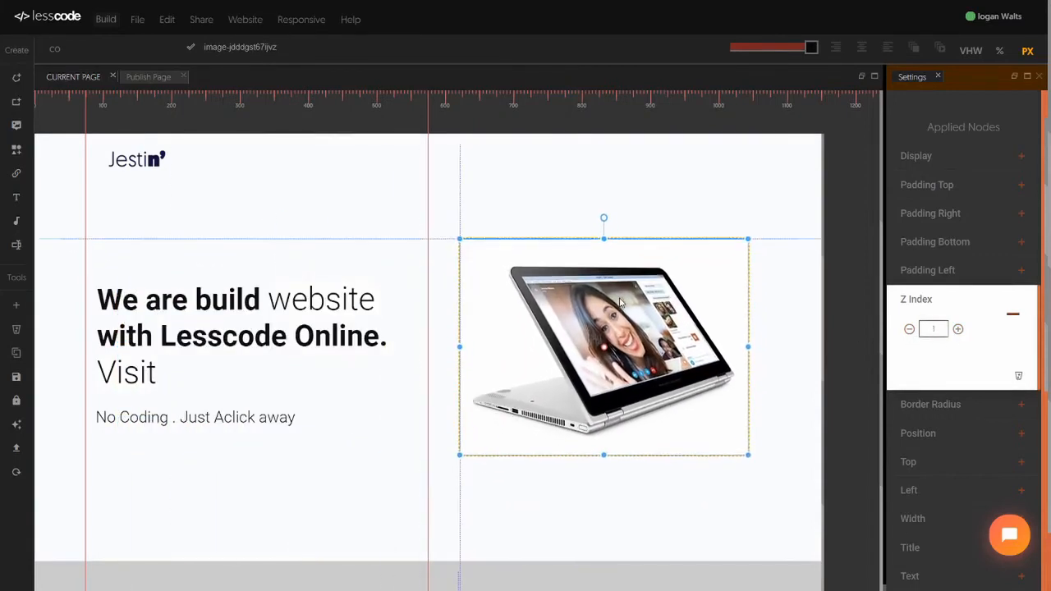
left_click(654, 559)
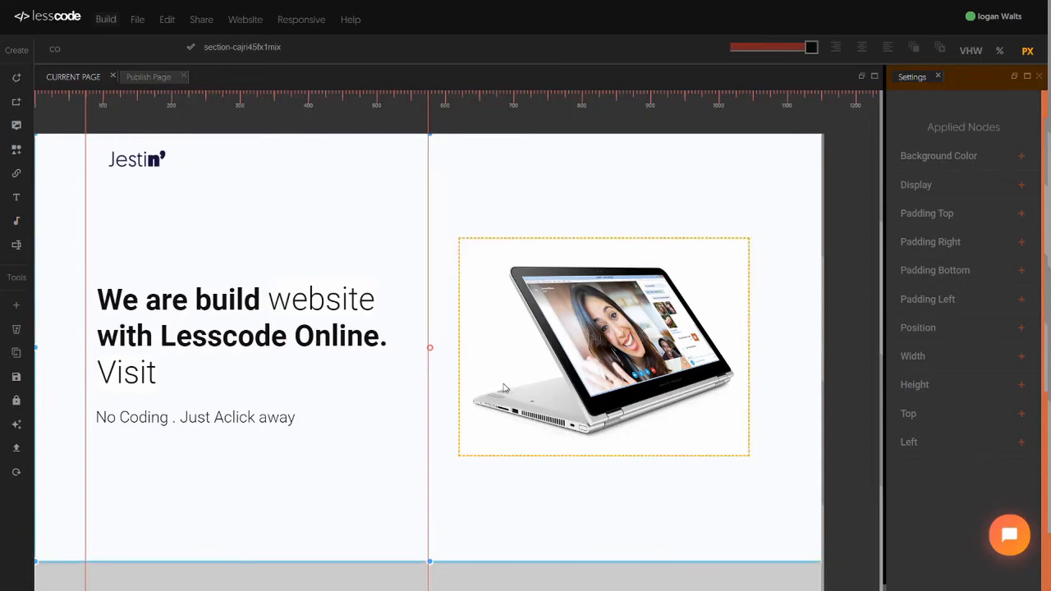
left_click(629, 331)
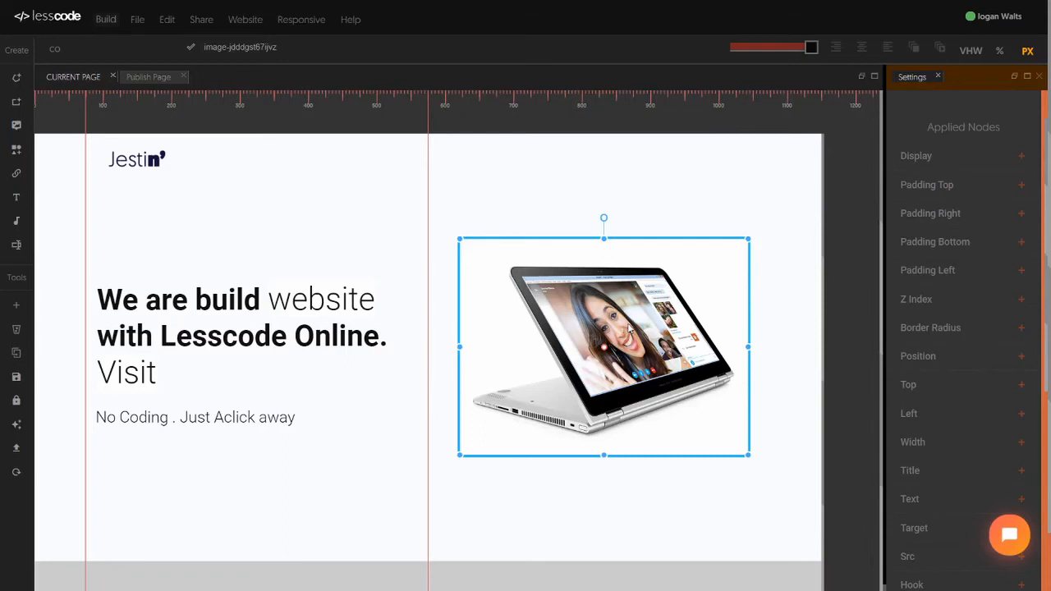
scroll(629, 329, "down", 1)
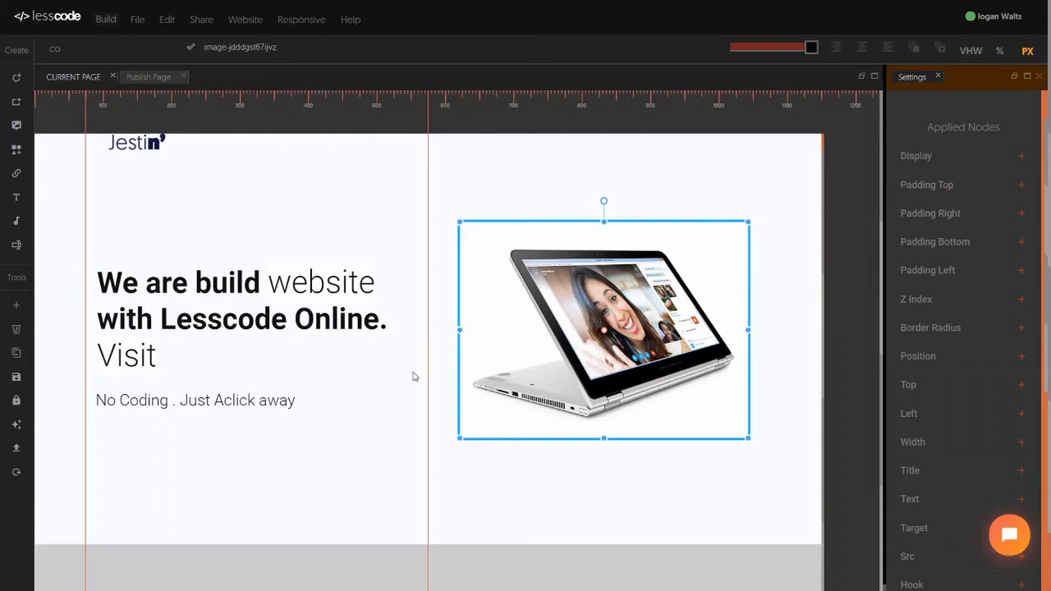
scroll(348, 555, "up", 1)
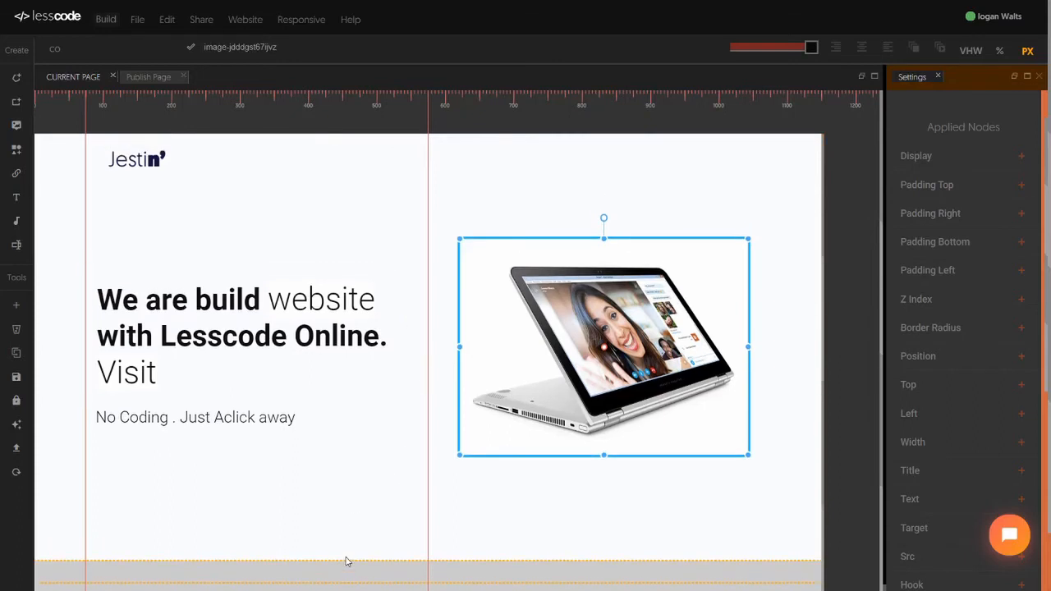
Step: Select the hero section and add a Background Image property to it
left_click(352, 553)
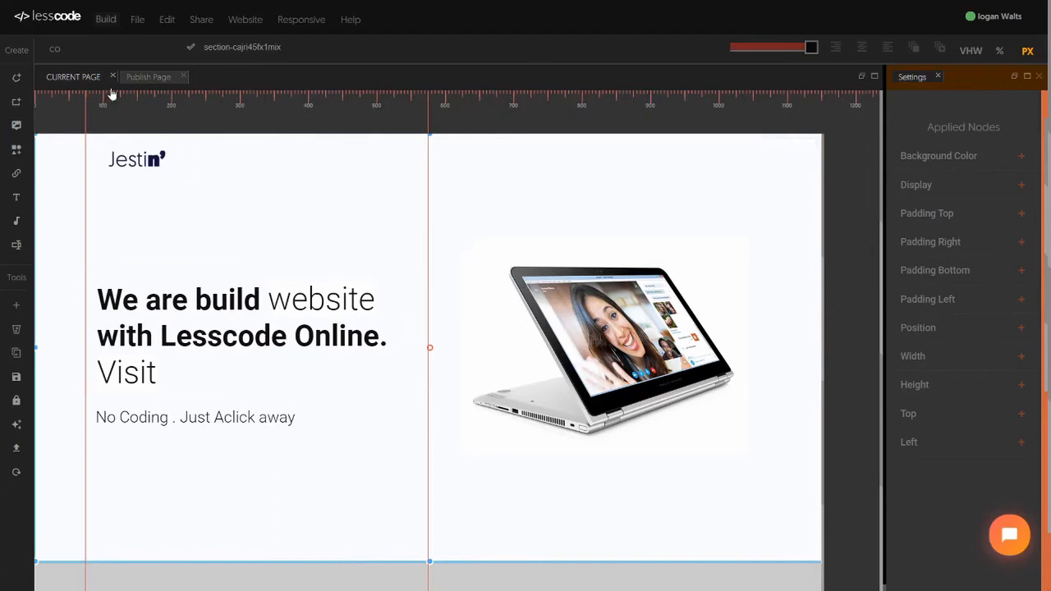
left_click(73, 47)
type("c")
key("BackSpace")
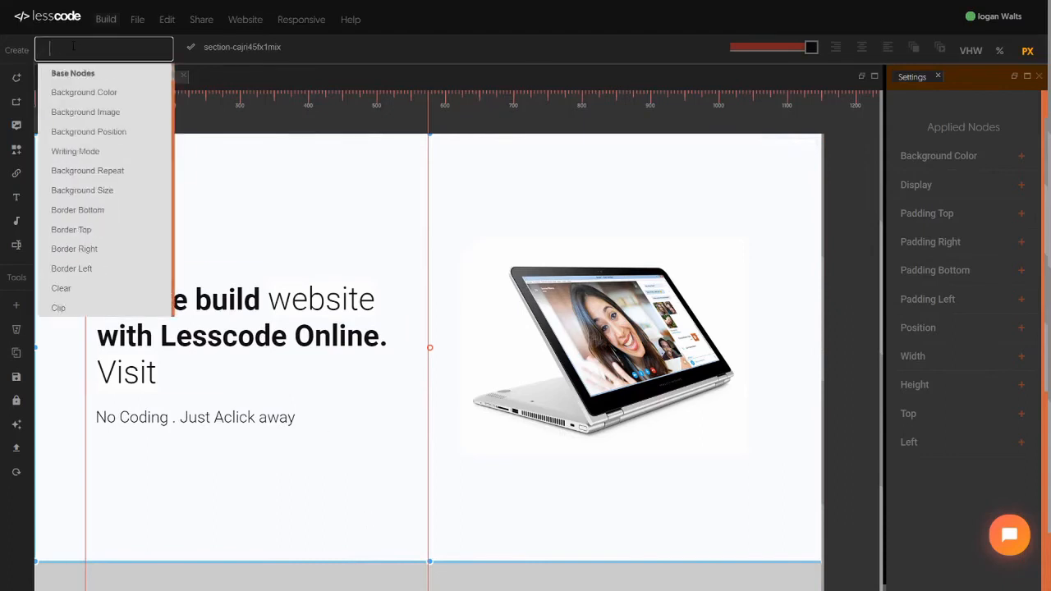
left_click(114, 112)
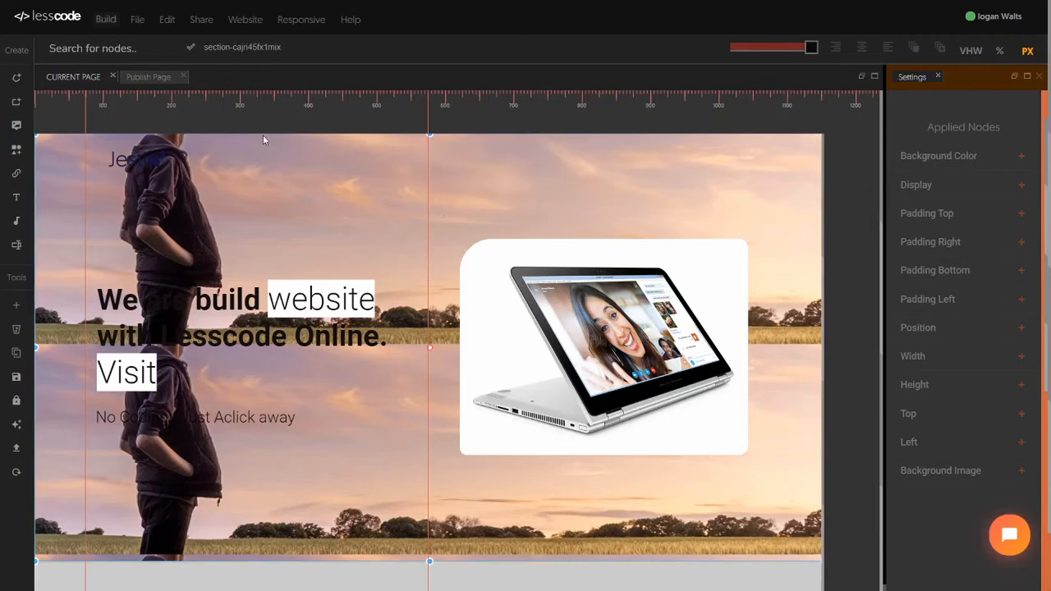
Step: Add a Background Repeat property to the hero section and expand its setting
left_click(94, 47)
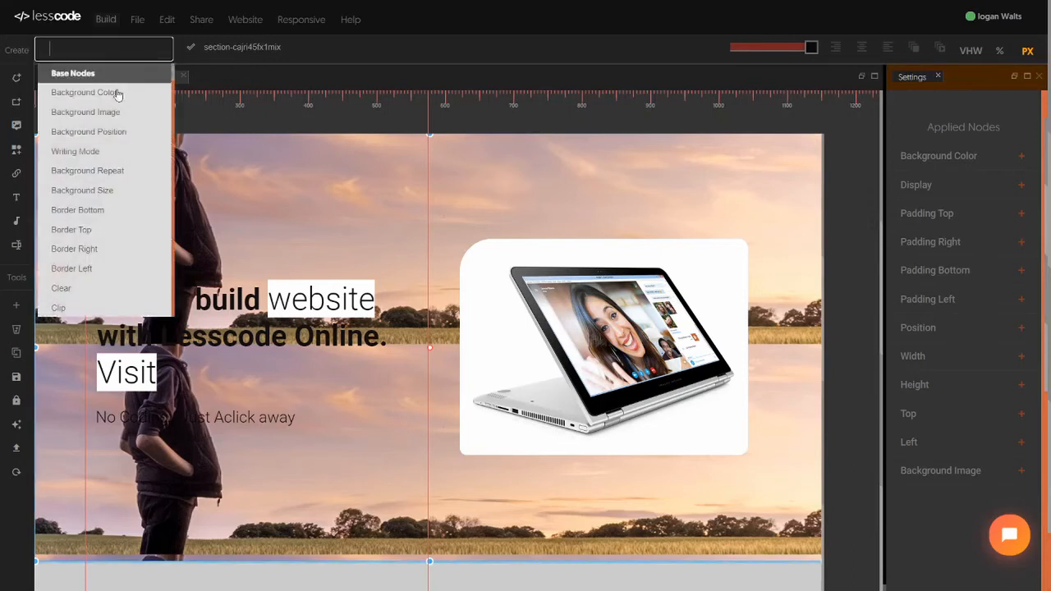
left_click(129, 171)
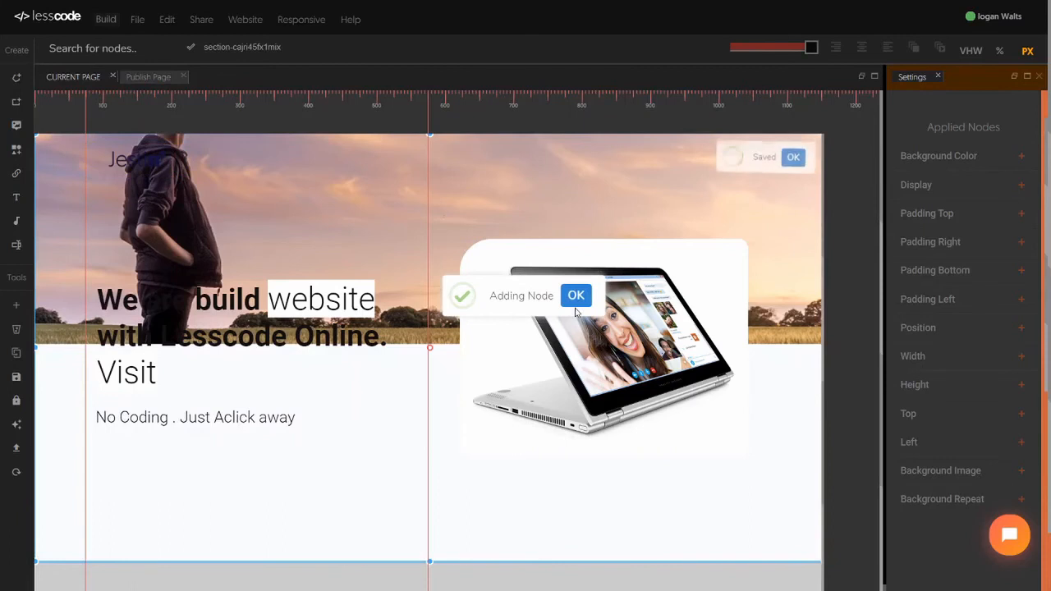
scroll(952, 361, "down", 3)
left_click(954, 297)
Step: Try the repeat-x, repeat-y and repeat options for the hero section's background image
left_click(936, 328)
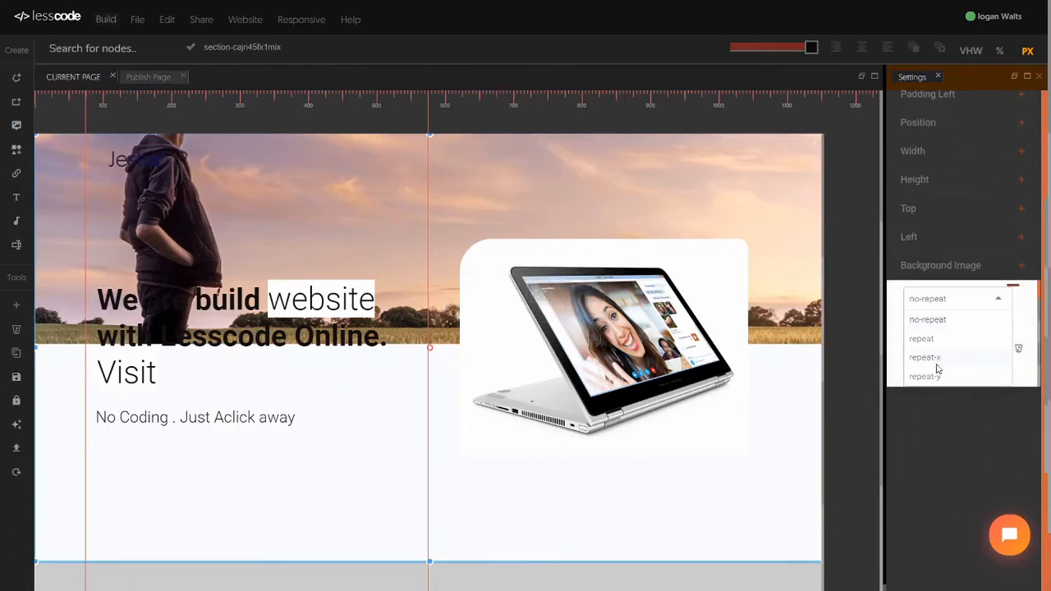
left_click(923, 358)
left_click(930, 323)
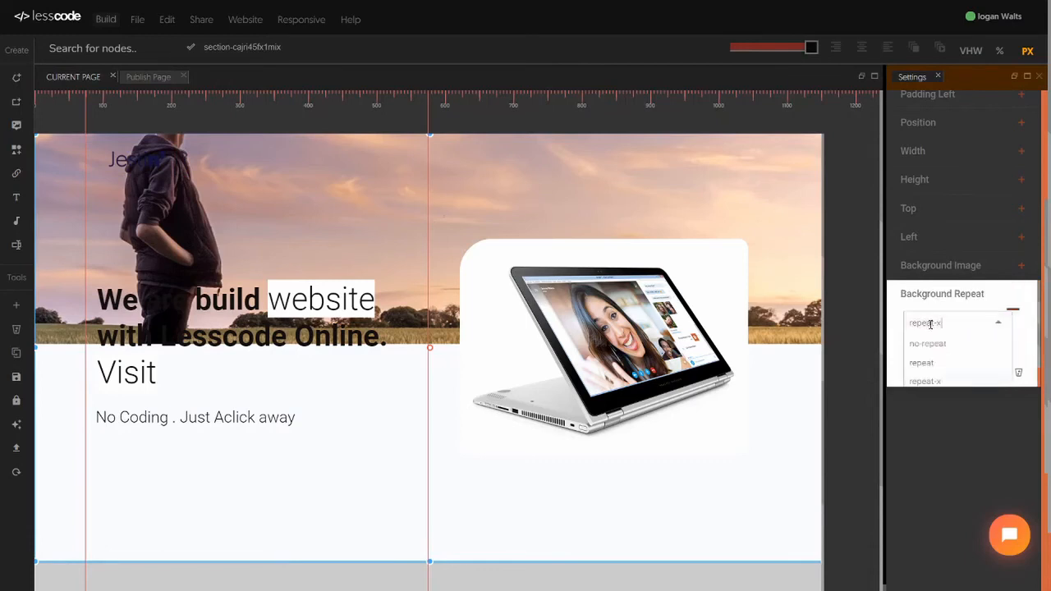
left_click(928, 380)
left_click(931, 323)
left_click(927, 375)
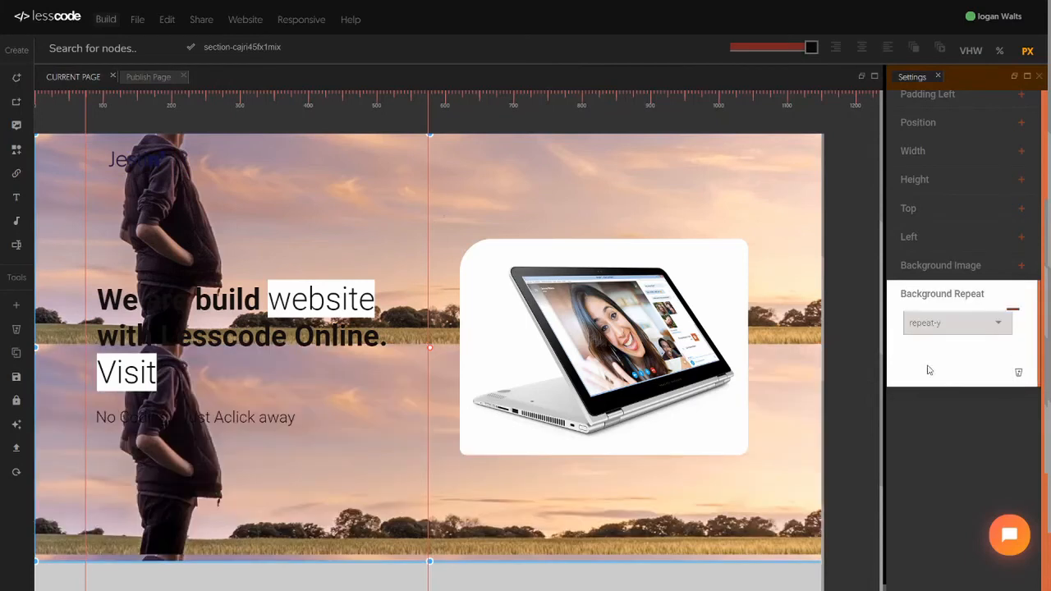
left_click(928, 324)
left_click(925, 364)
Step: Set the hero section's background repeat to no-repeat and save the page
left_click(925, 325)
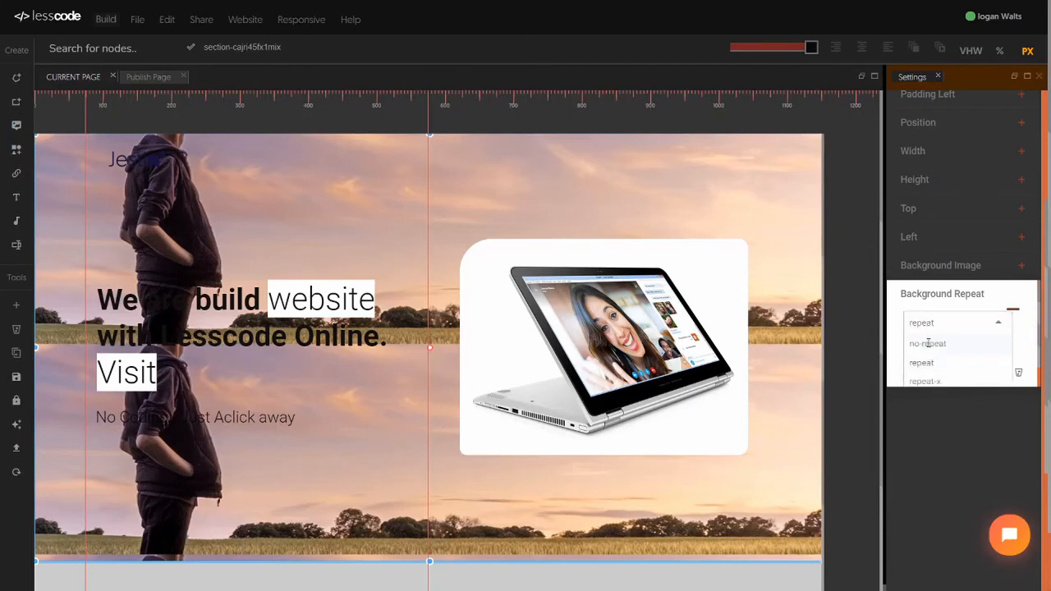
left_click(928, 346)
left_click(956, 293)
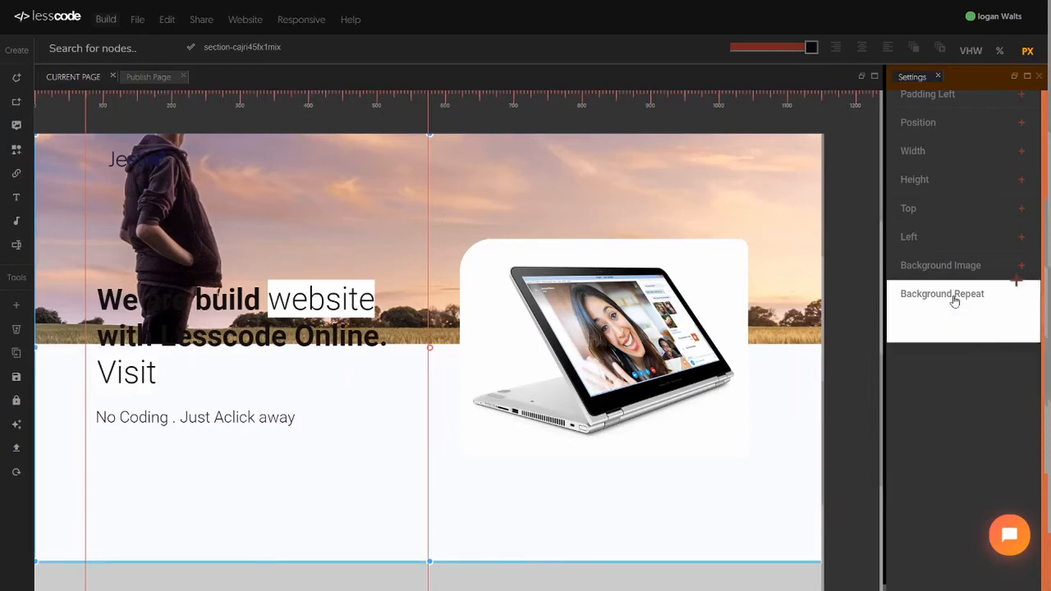
key("ctrl+s")
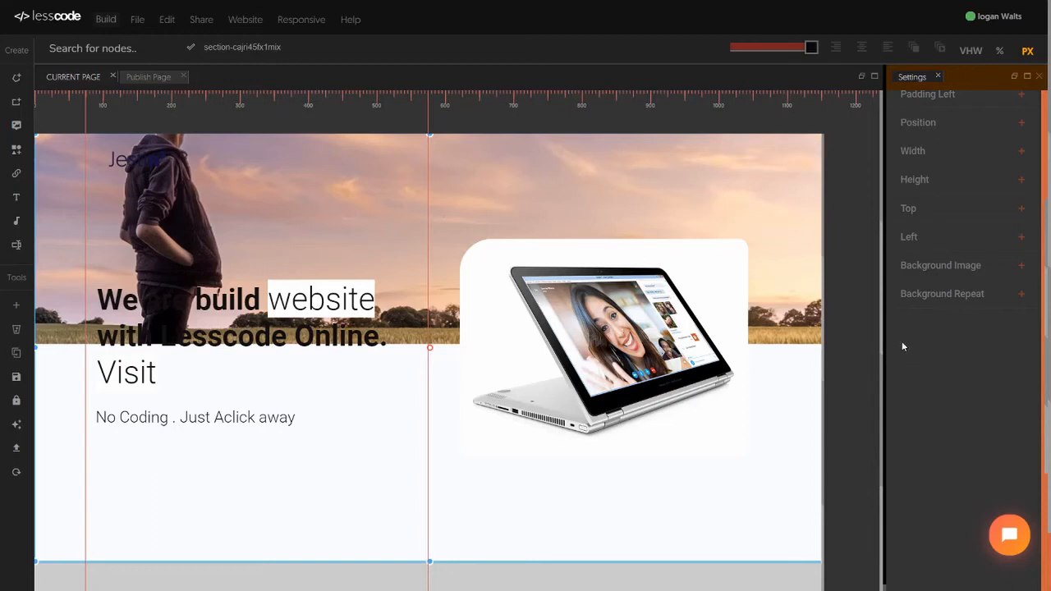
Step: Add a Background Position property to the hero section and set it to center
left_click(66, 49)
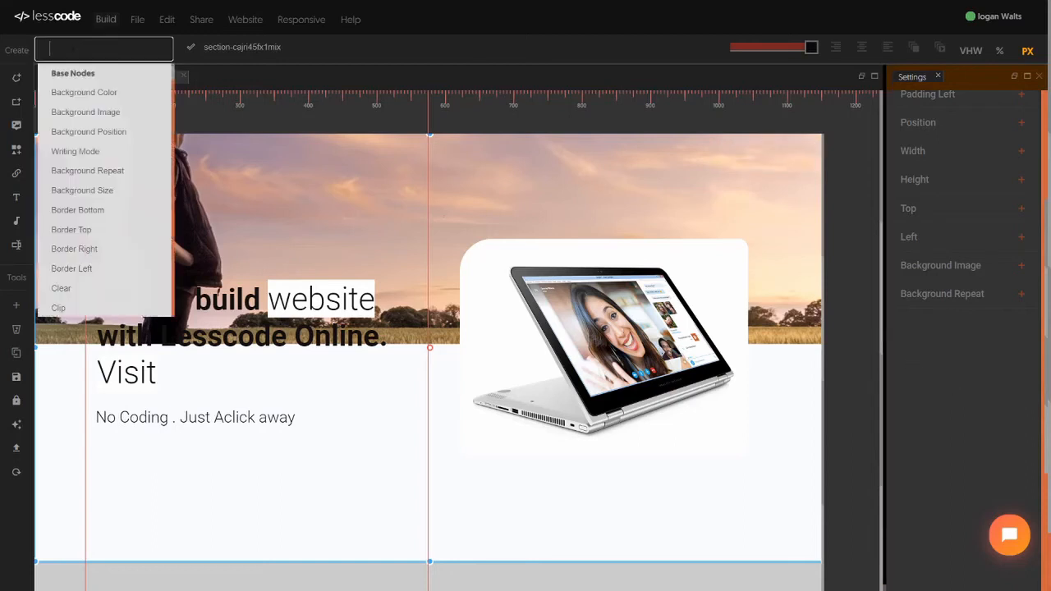
left_click(99, 132)
left_click(915, 322)
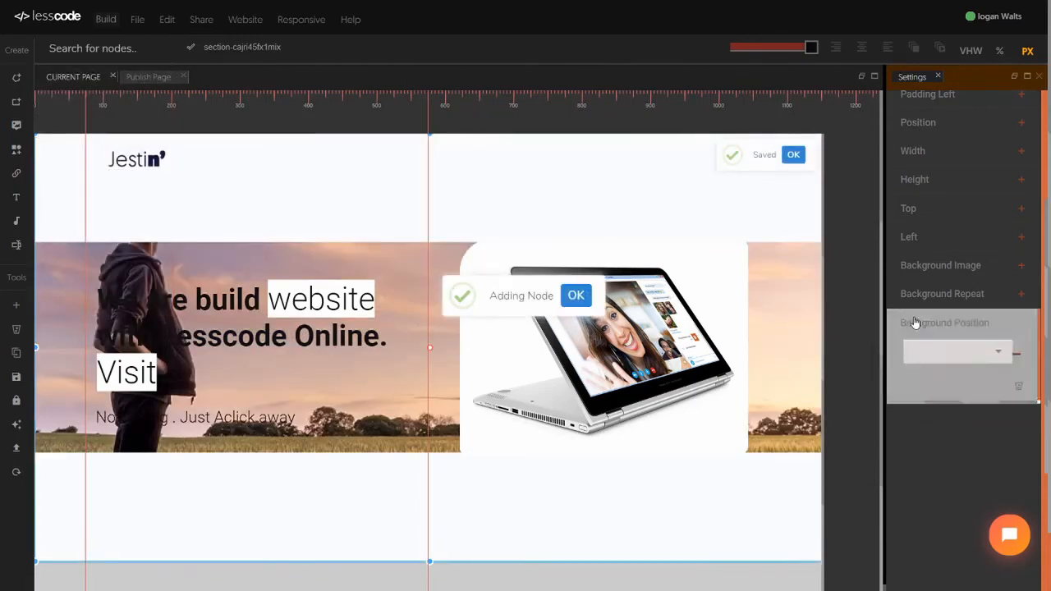
left_click(940, 351)
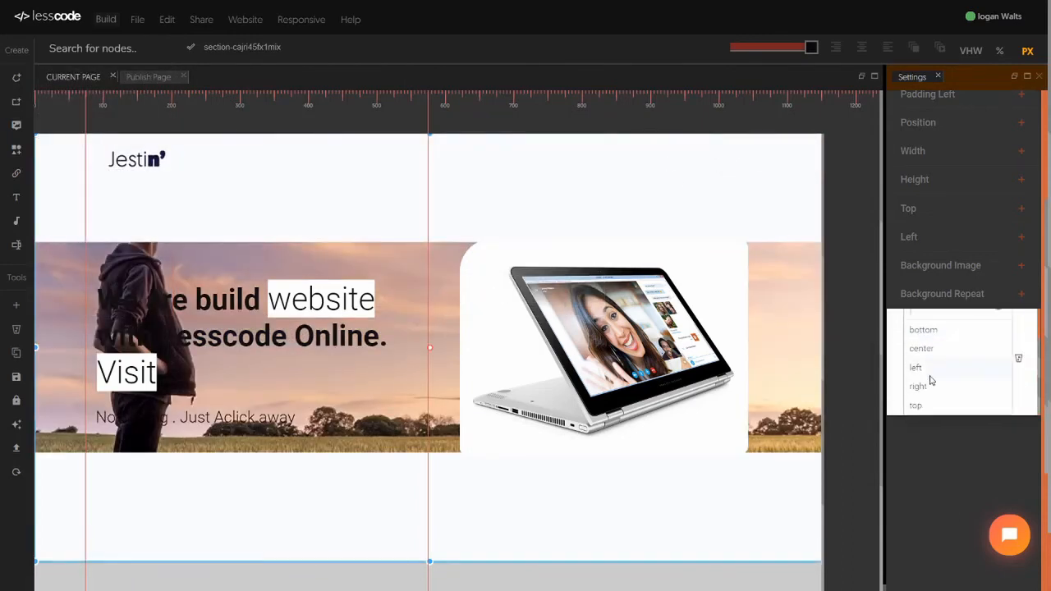
left_click(933, 348)
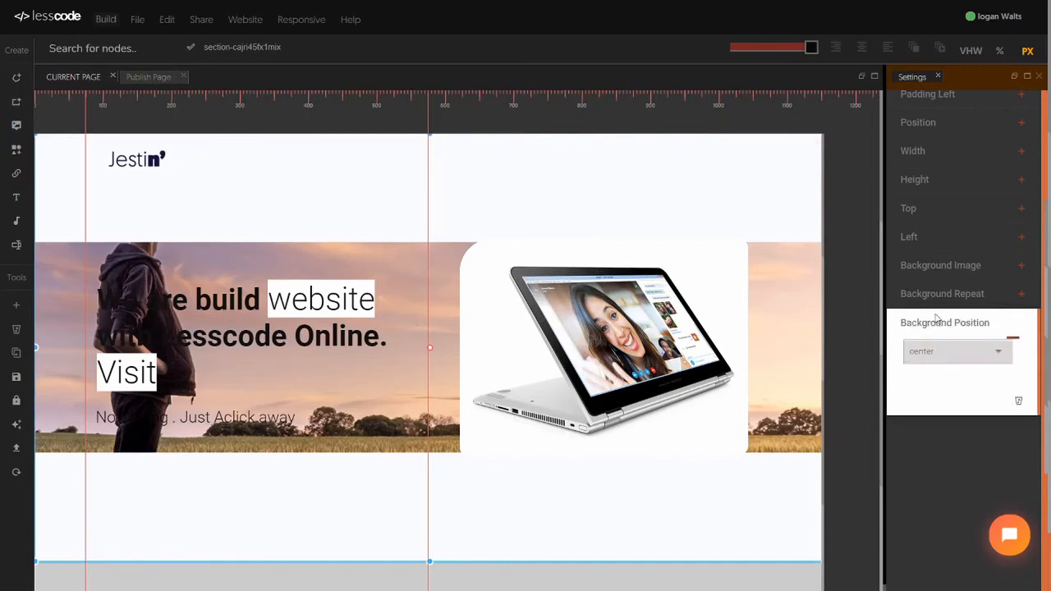
left_click(938, 322)
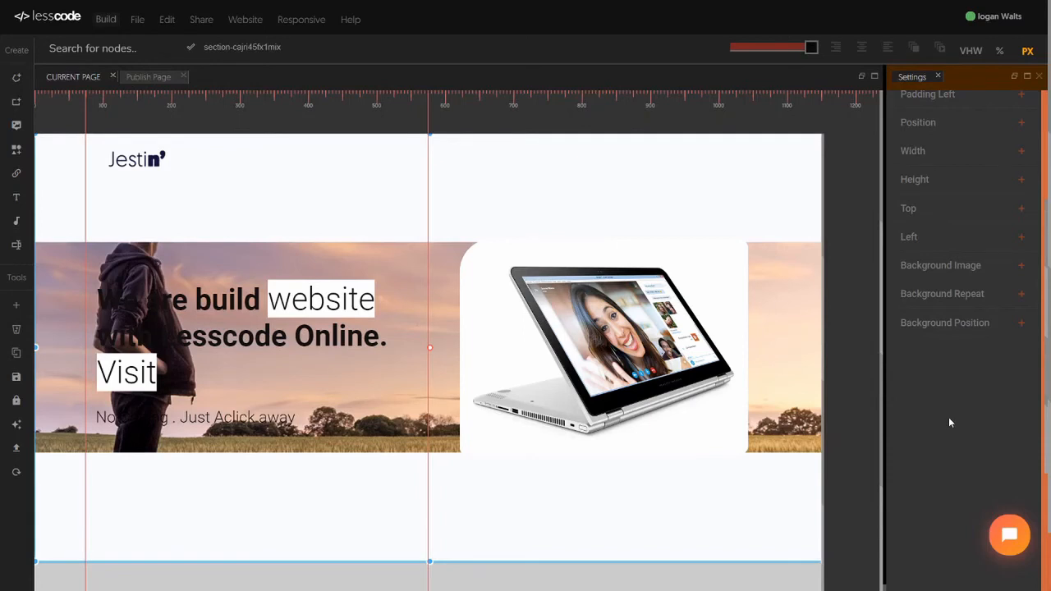
Step: Add a Background Size property to the hero section, review its size options and keep it at cover
left_click(83, 47)
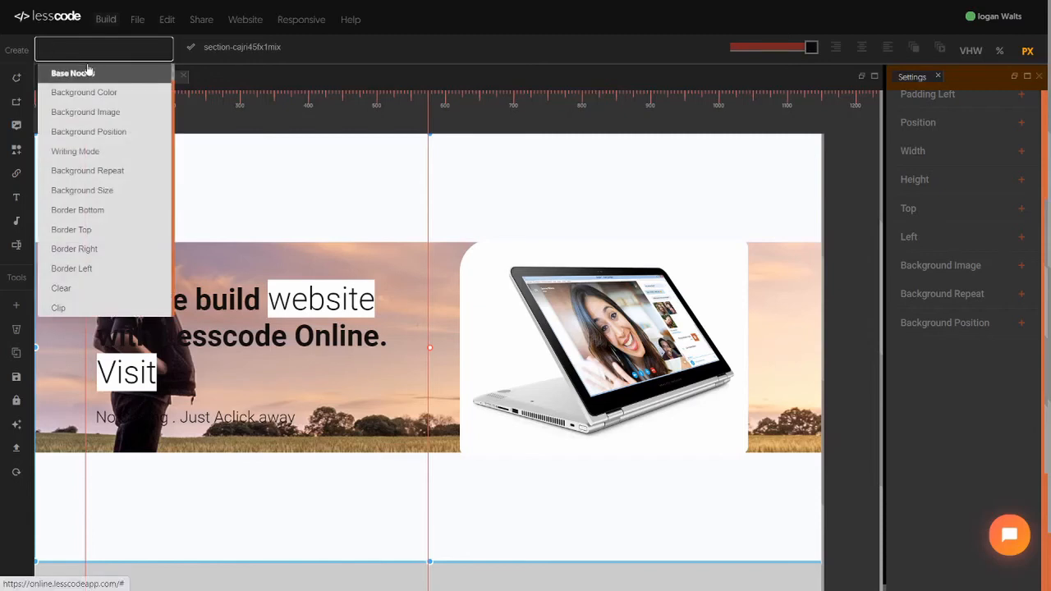
left_click(109, 190)
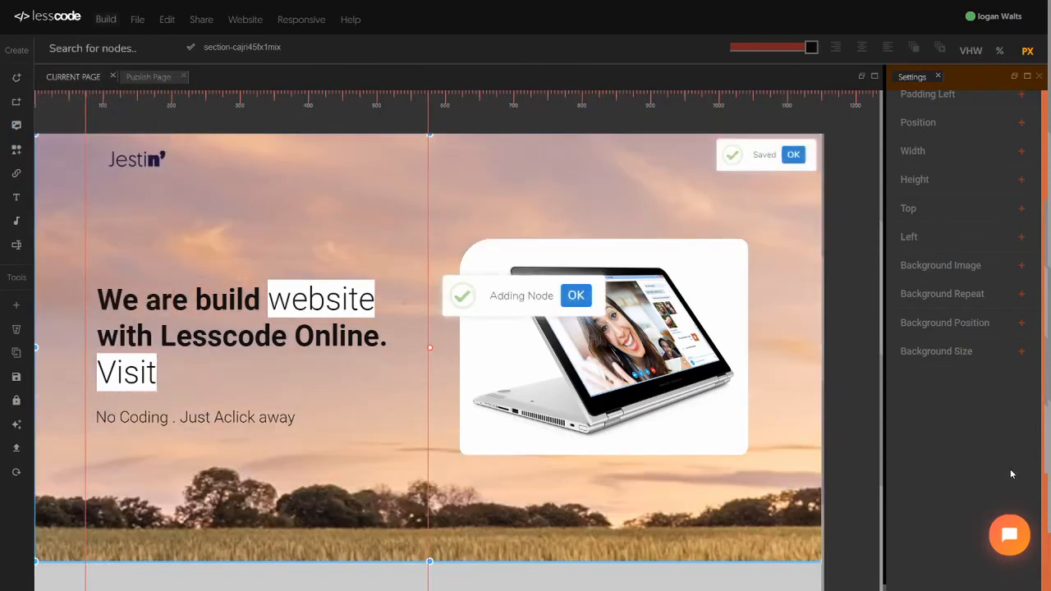
left_click(937, 359)
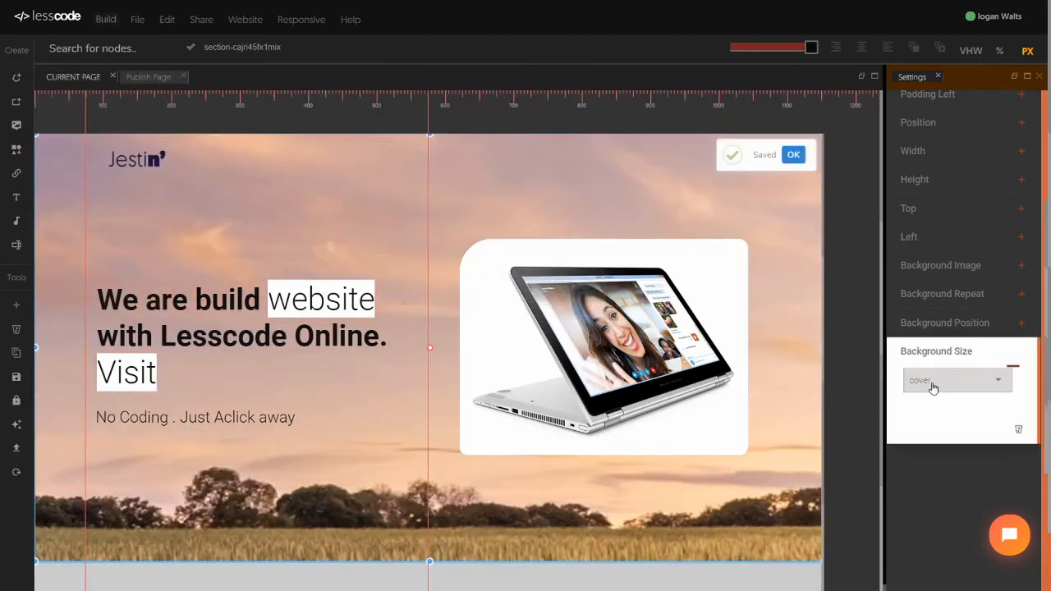
left_click(933, 385)
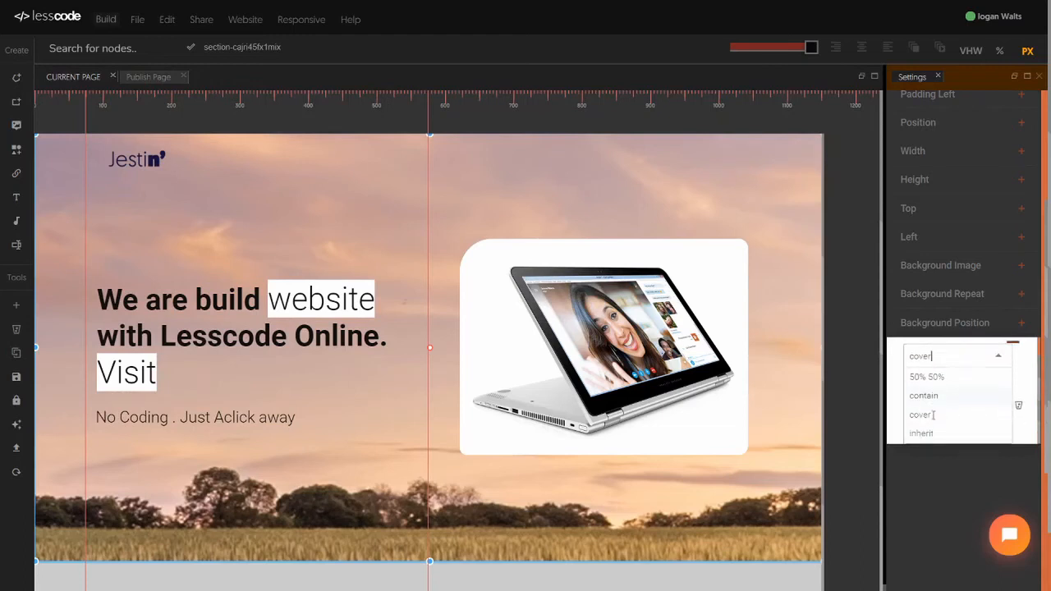
scroll(934, 422, "down", 3)
scroll(932, 420, "up", 3)
left_click(954, 356)
left_click(946, 351)
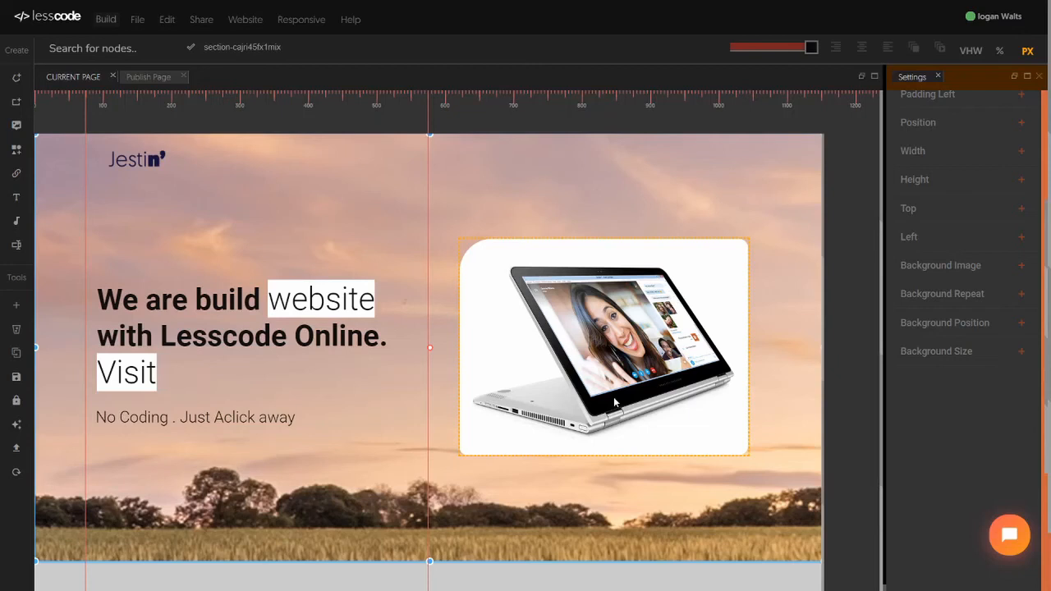
Step: Expand the hero section's background image setting to view its picture, and select the laptop image
left_click(940, 265)
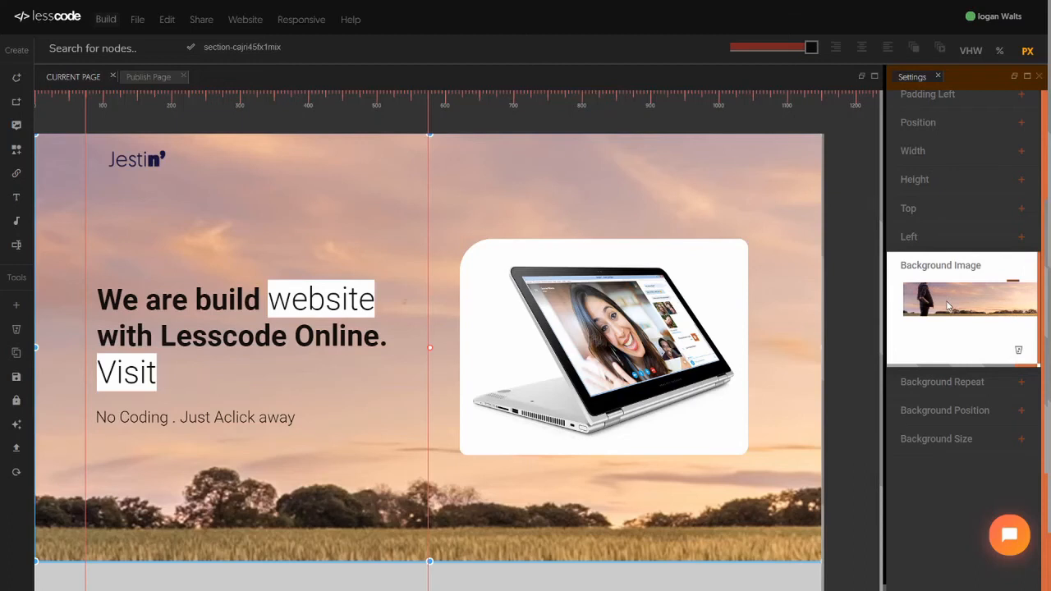
left_click(643, 319)
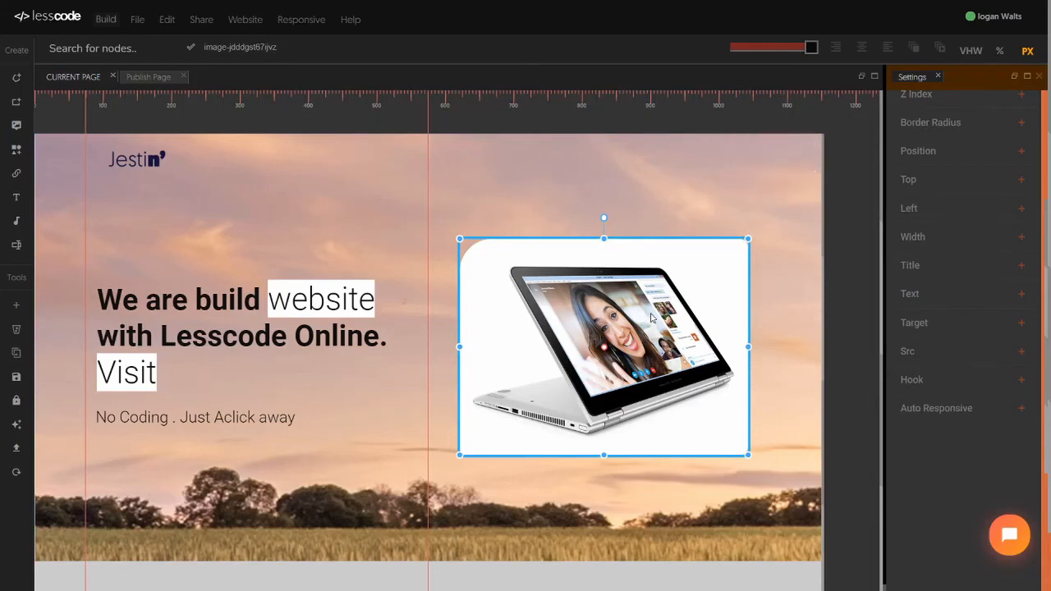
Step: Select the hero section, open the image library, and try law.jpg and rawpixel-579231-unsplash.jpg as its background image
left_click(800, 538)
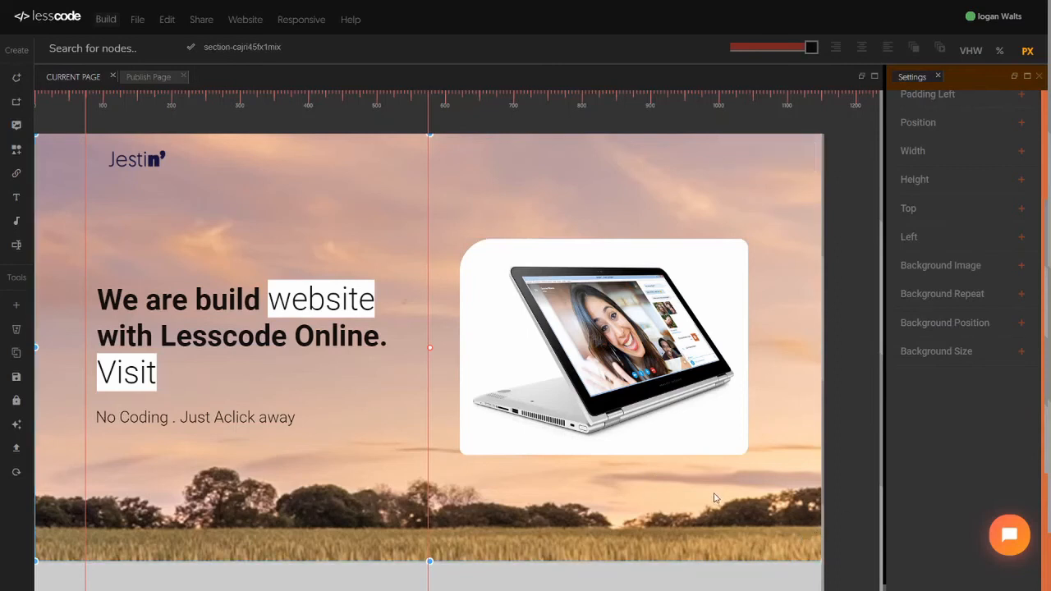
left_click(944, 271)
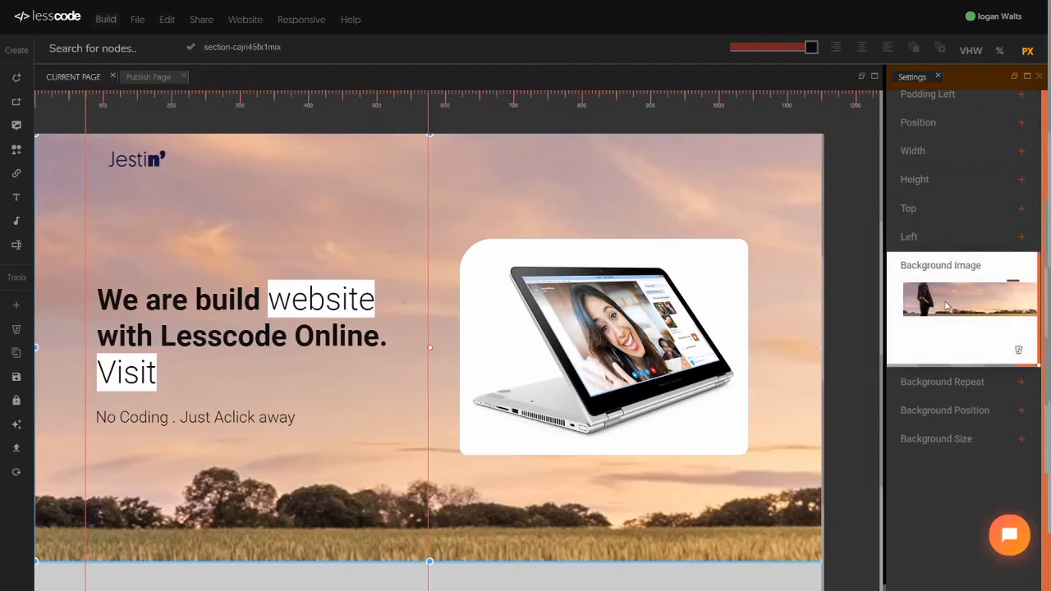
scroll(948, 304, "up", 3)
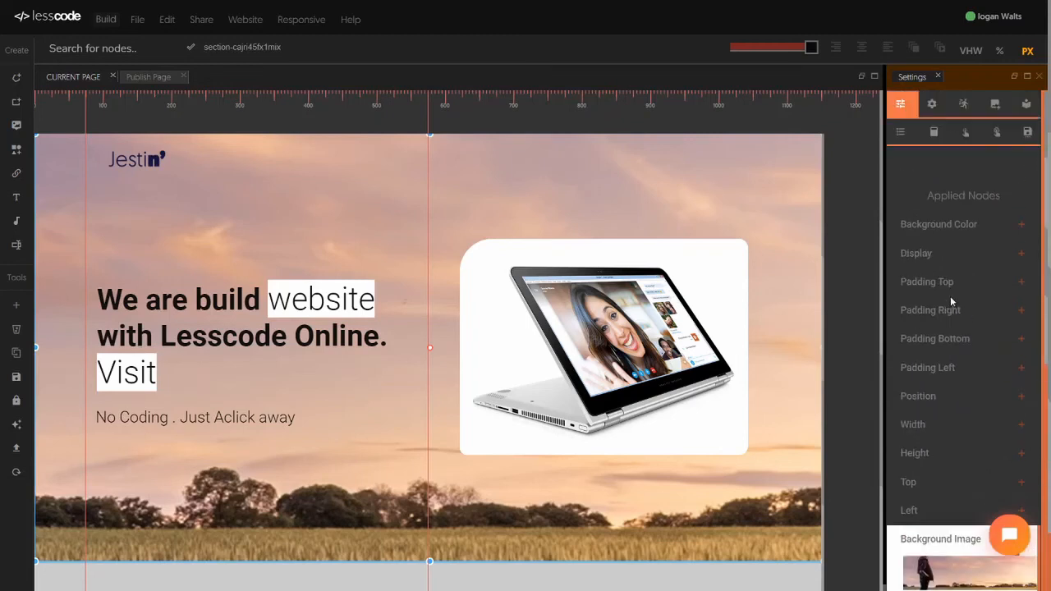
left_click(994, 107)
scroll(977, 312, "down", 3)
scroll(972, 312, "down", 2)
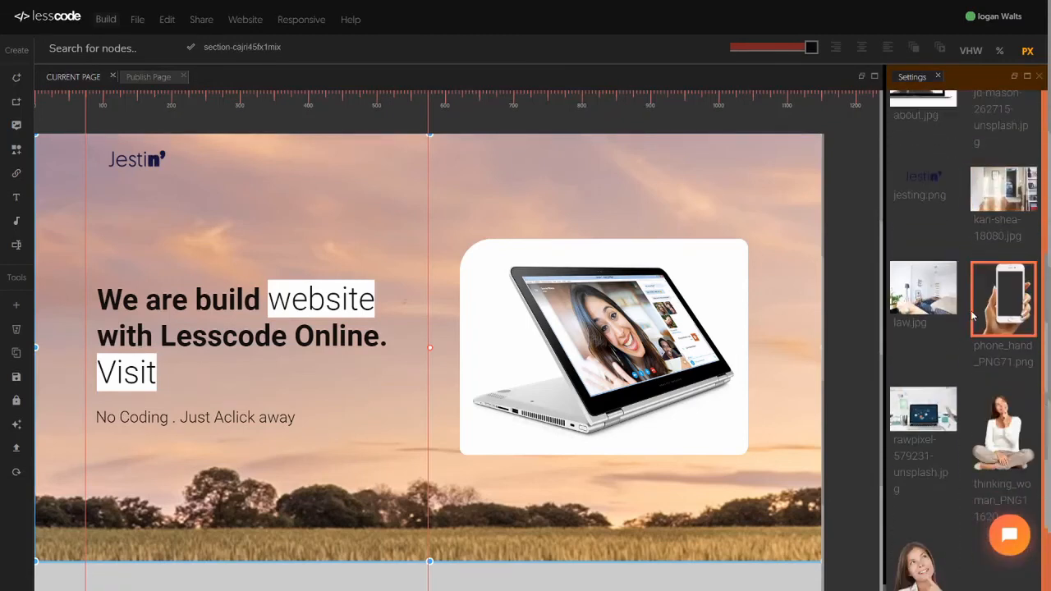
left_click(922, 288)
left_click(923, 408)
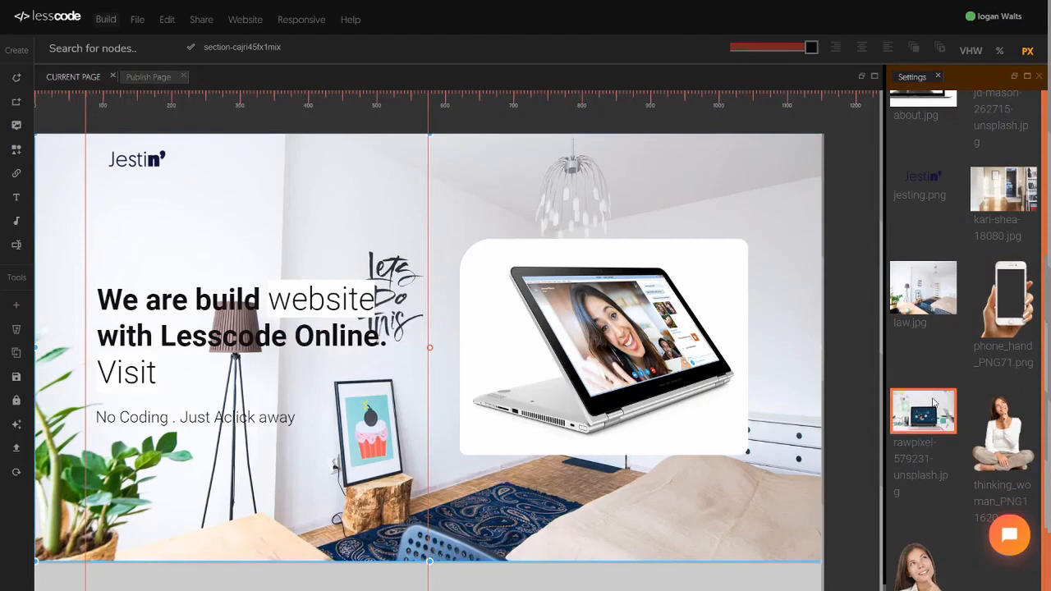
Step: Try kari-shea-18080.jpg as the hero section's background image
scroll(934, 394, "down", 1)
scroll(937, 397, "down", 2)
scroll(969, 361, "up", 5)
left_click(1004, 320)
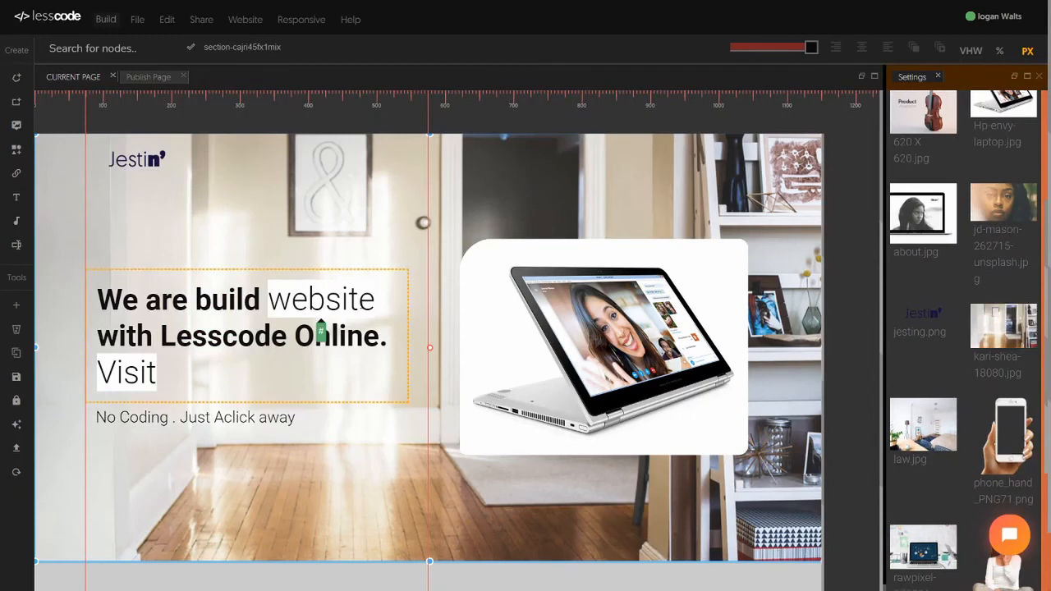
Step: Compare jd-mason-262715-unsplash.jpg and about.jpg as the hero section's background, and keep jd-mason-262715-unsplash.jpg
scroll(1000, 351, "up", 2)
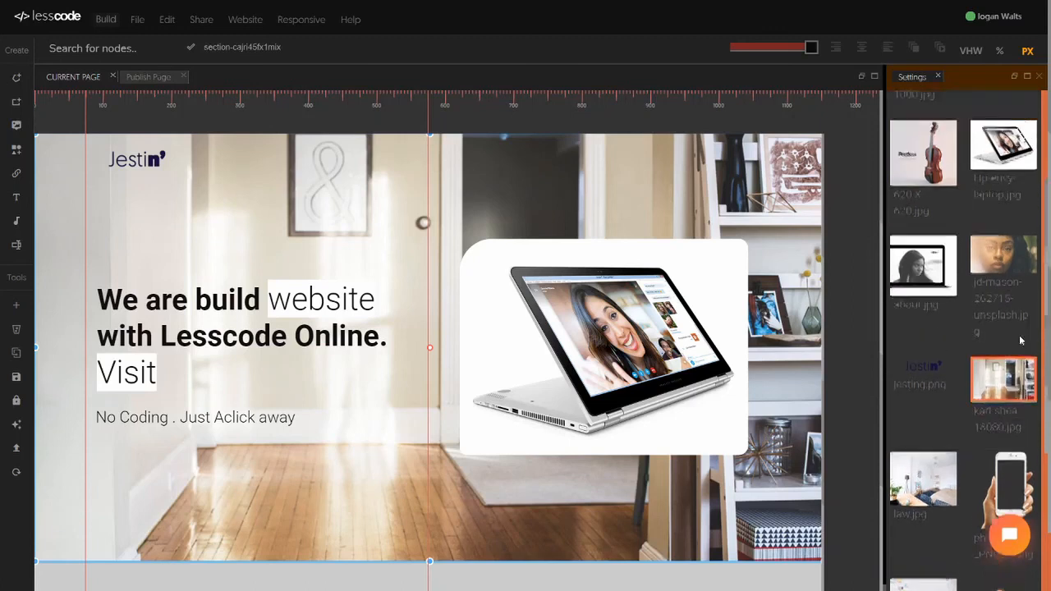
left_click(999, 348)
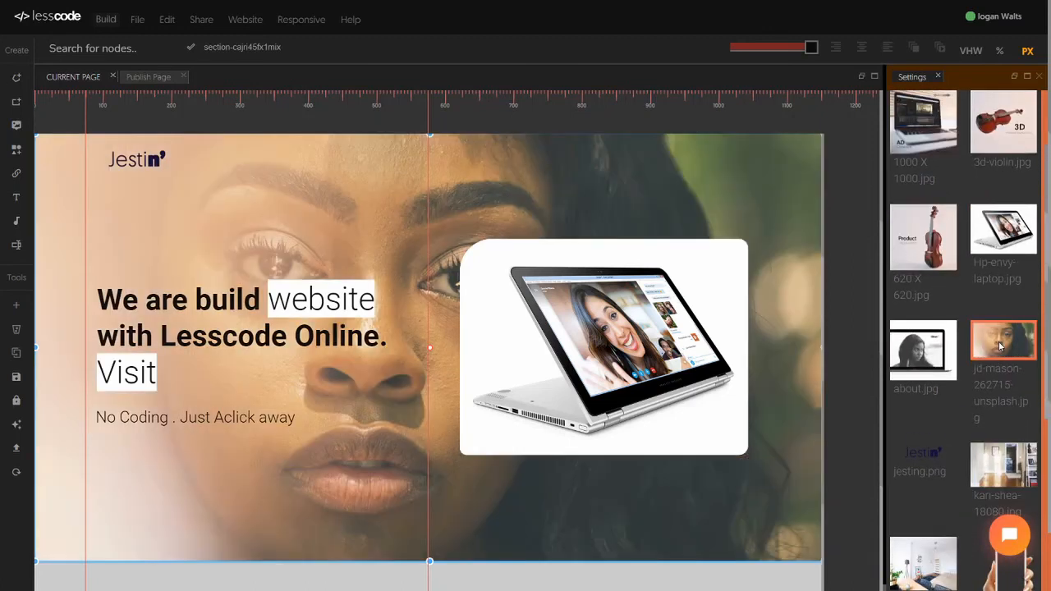
scroll(999, 348, "up", 3)
scroll(944, 288, "down", 5)
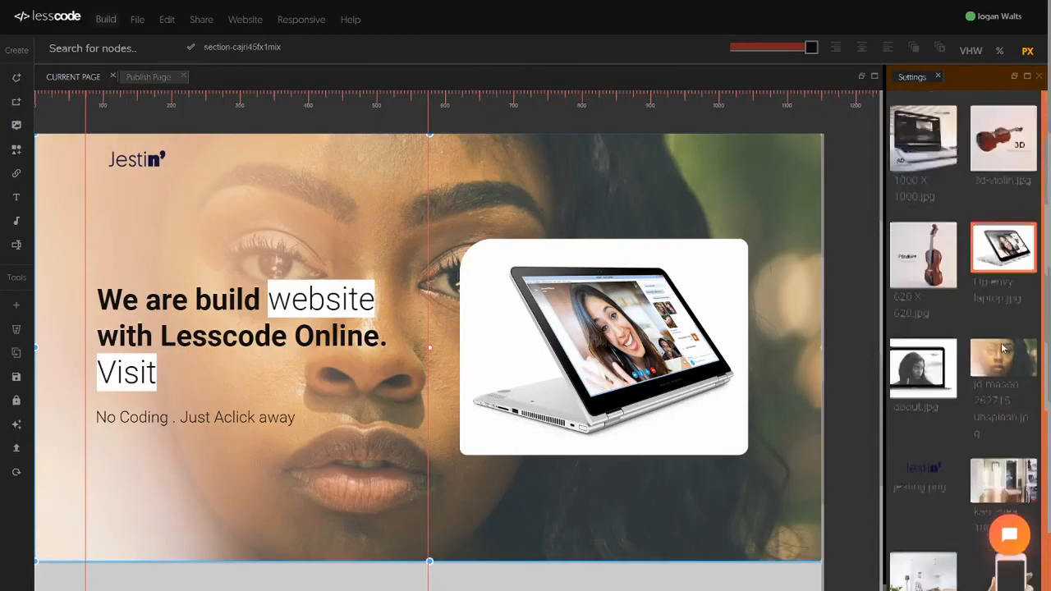
left_click(911, 222)
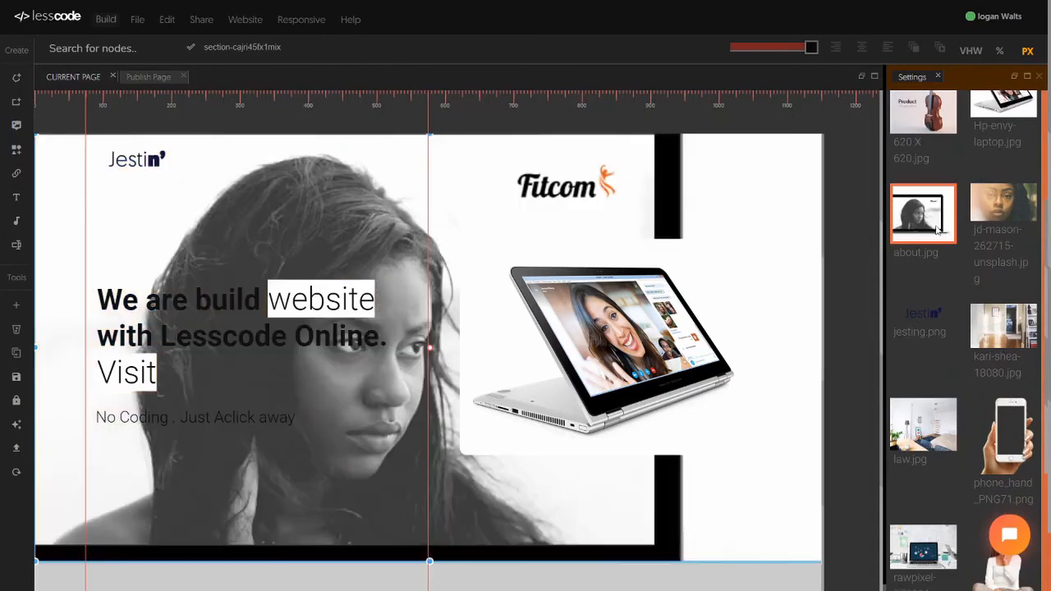
left_click(1003, 215)
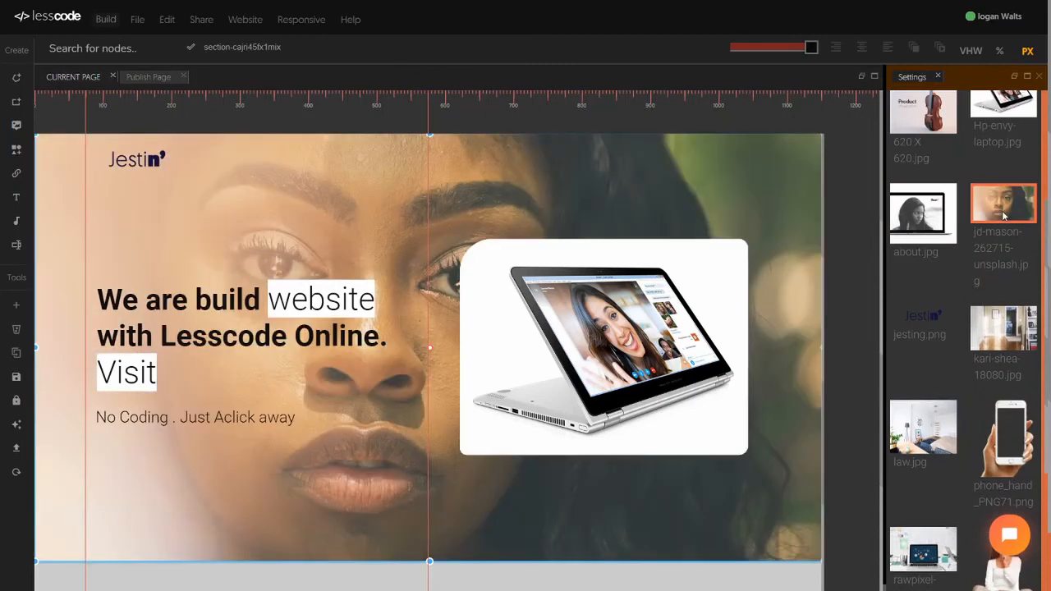
Step: Save the page and delete the laptop image from the hero section
left_click(683, 358)
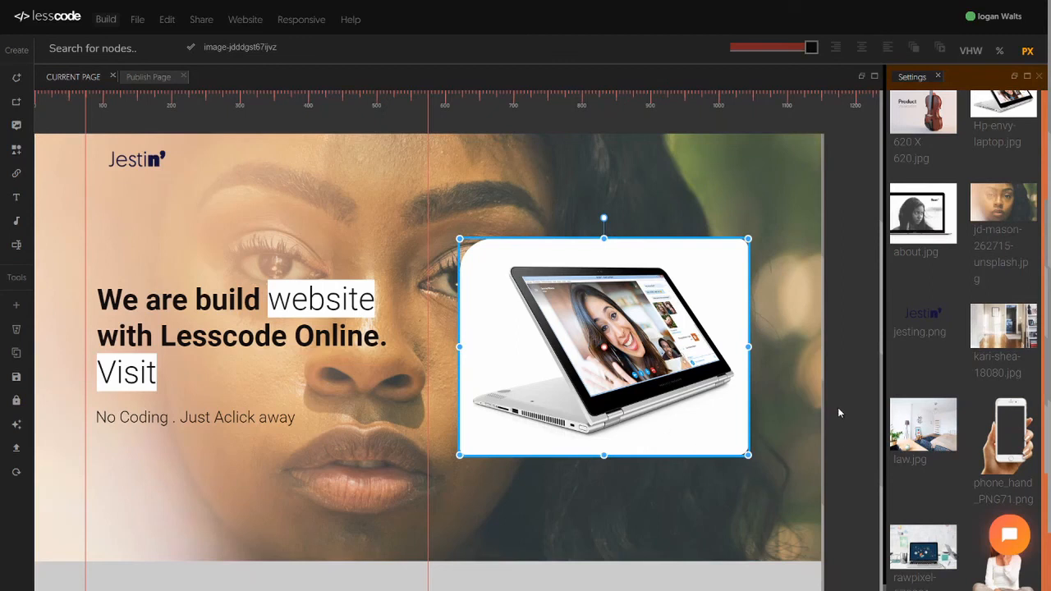
left_click(806, 403)
left_click(730, 261)
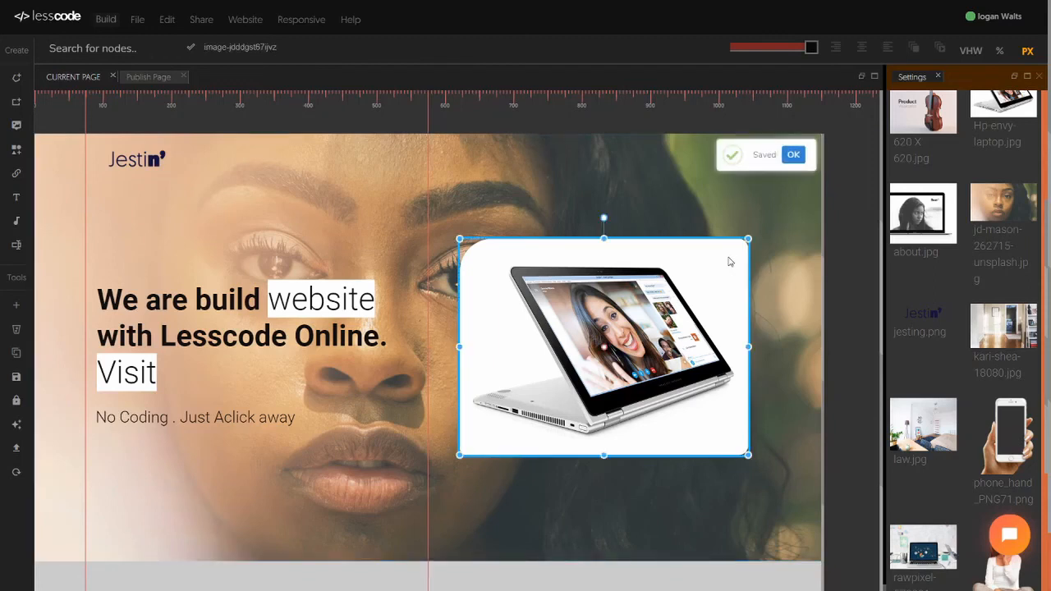
key("Delete")
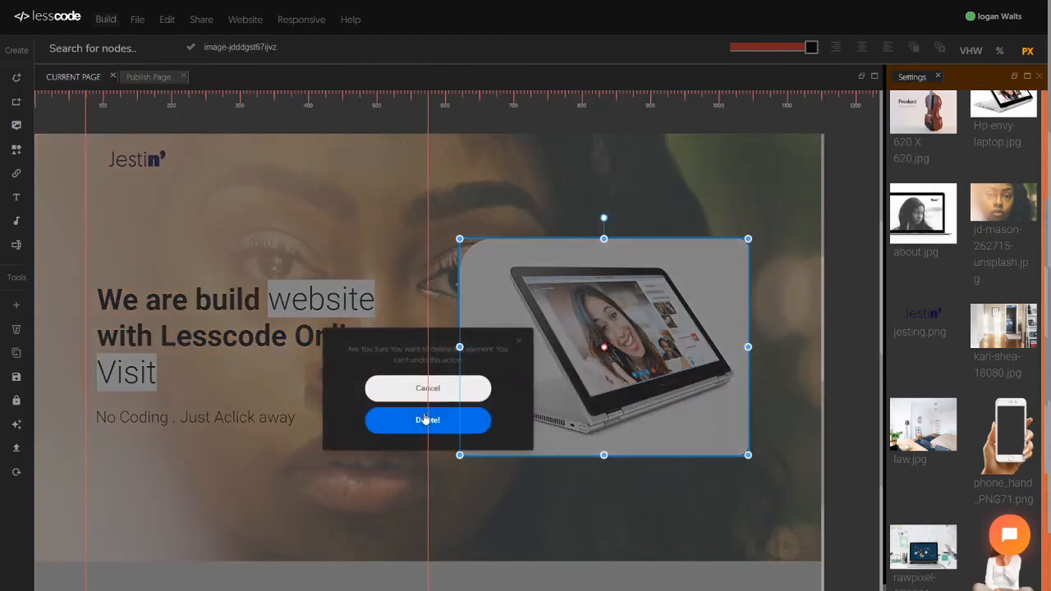
left_click(427, 419)
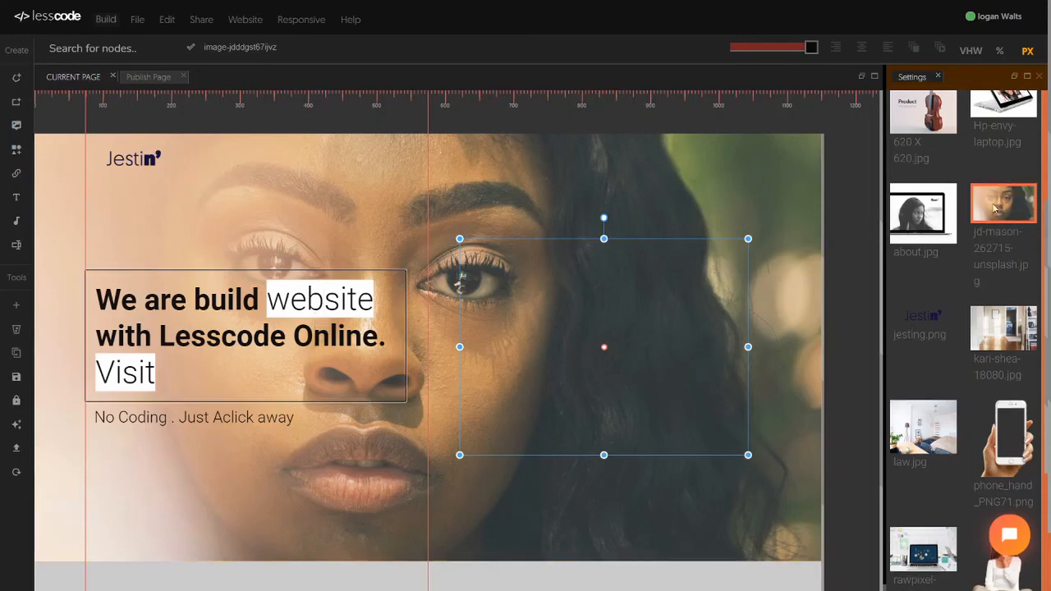
Step: Remove the Background Color property from the heading's Item Link node option, save, and reload the page
scroll(964, 206, "up", 3)
left_click(900, 133)
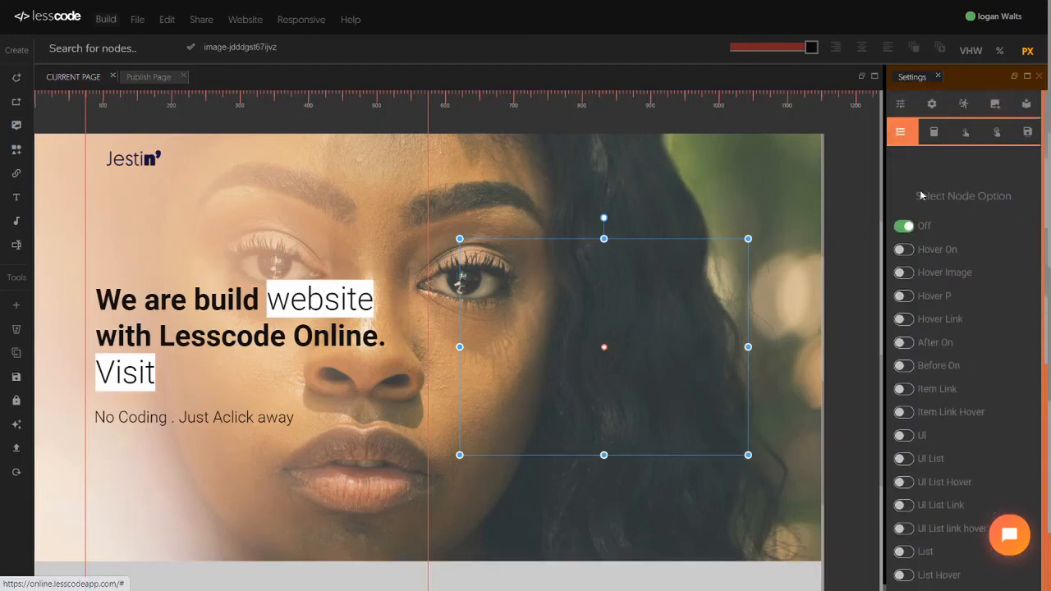
left_click(903, 388)
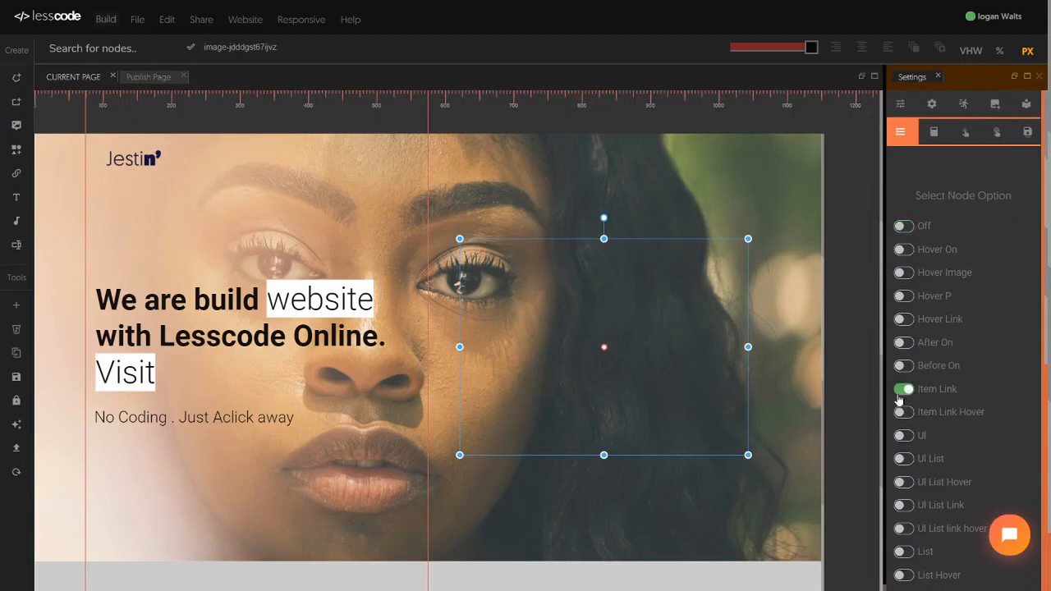
left_click(274, 382)
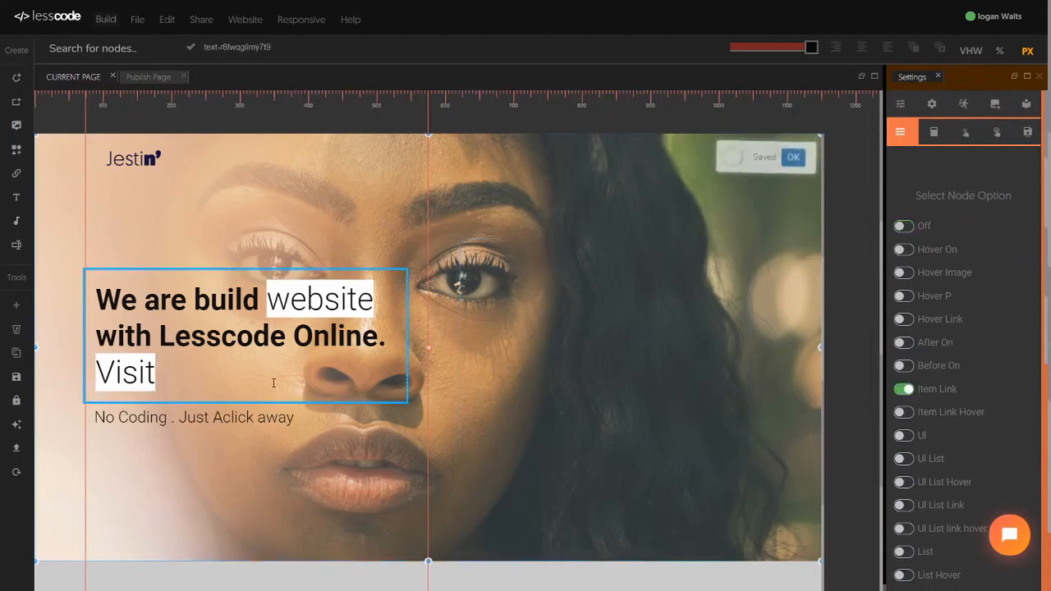
left_click(901, 103)
left_click(952, 288)
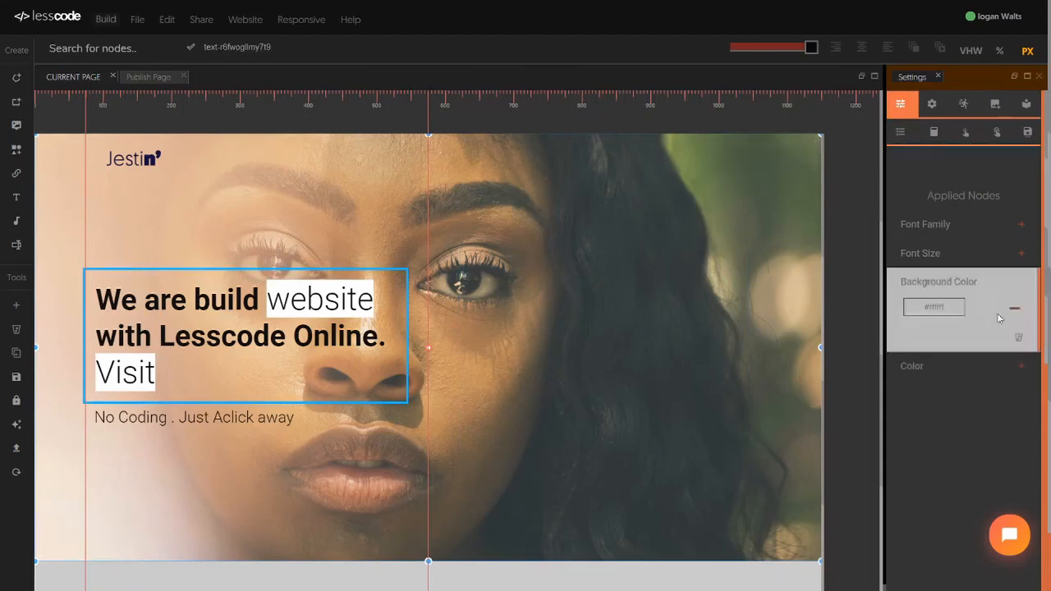
left_click(1018, 352)
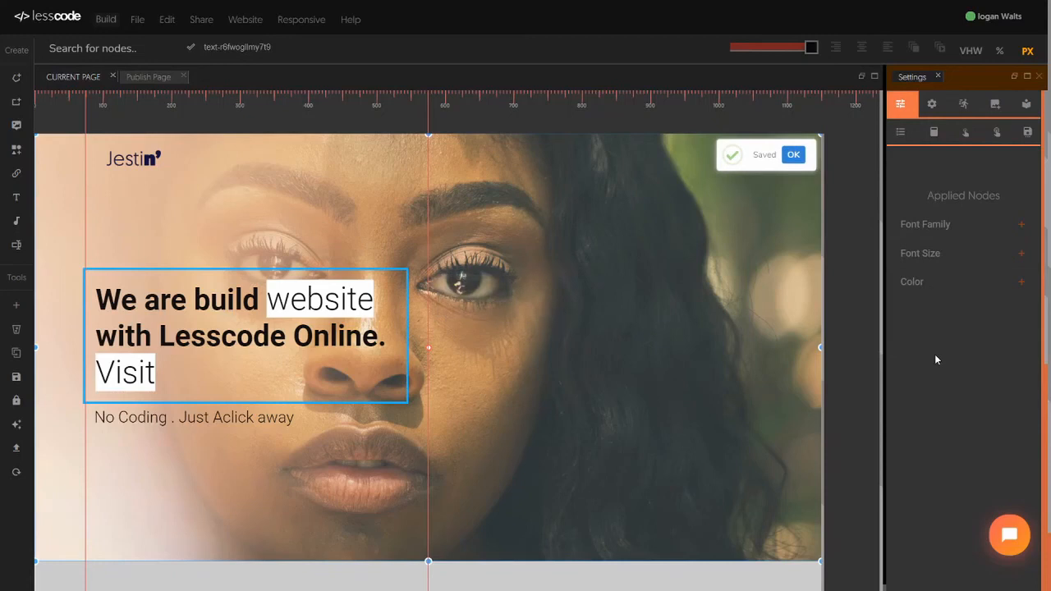
left_click(217, 419)
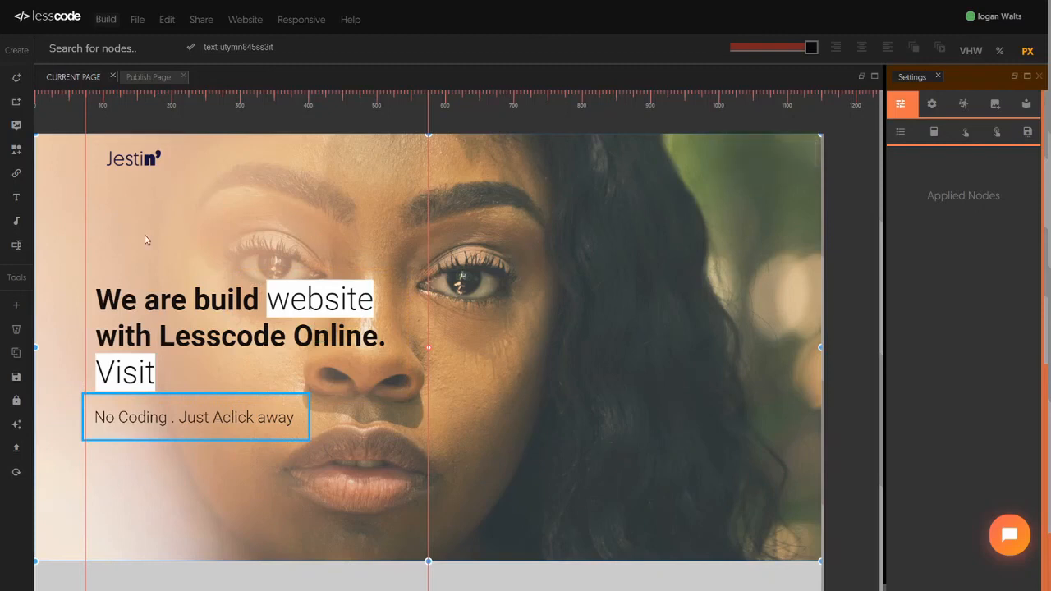
left_click(15, 472)
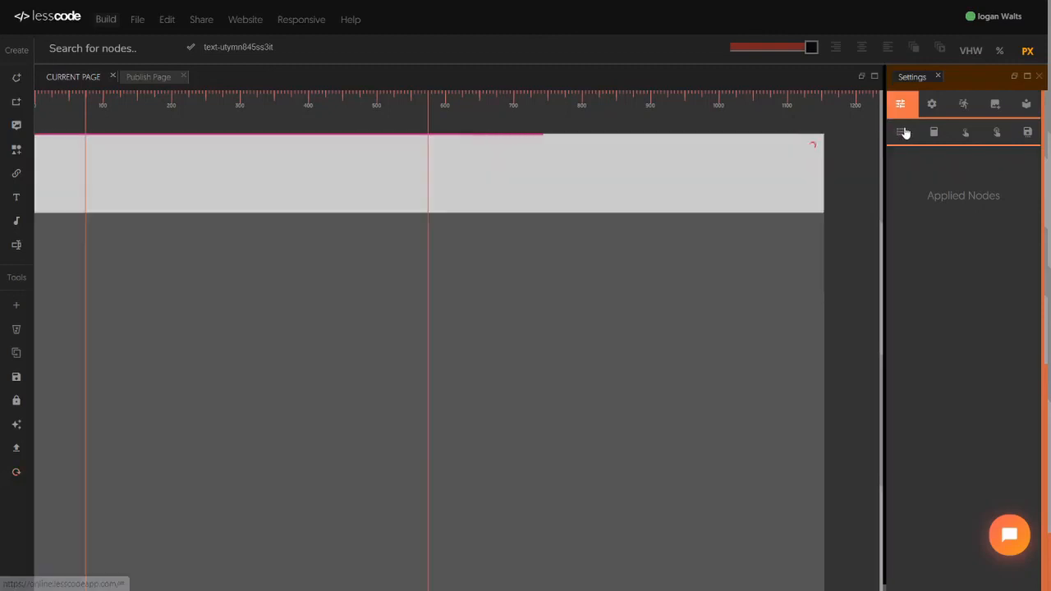
Step: Switch the node option back to Off and select the heading to show its applied properties
left_click(903, 131)
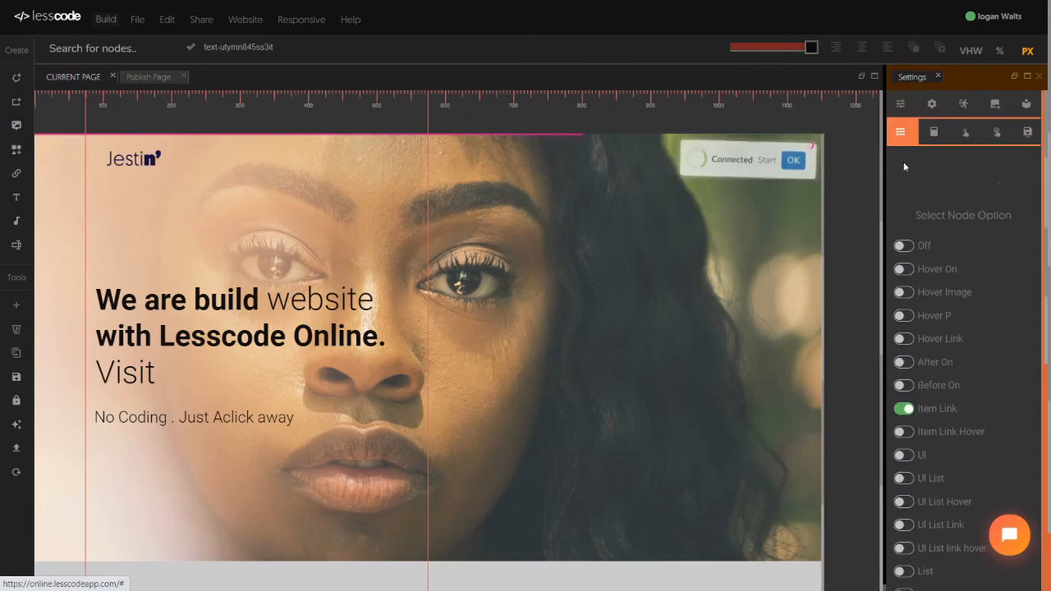
left_click(906, 227)
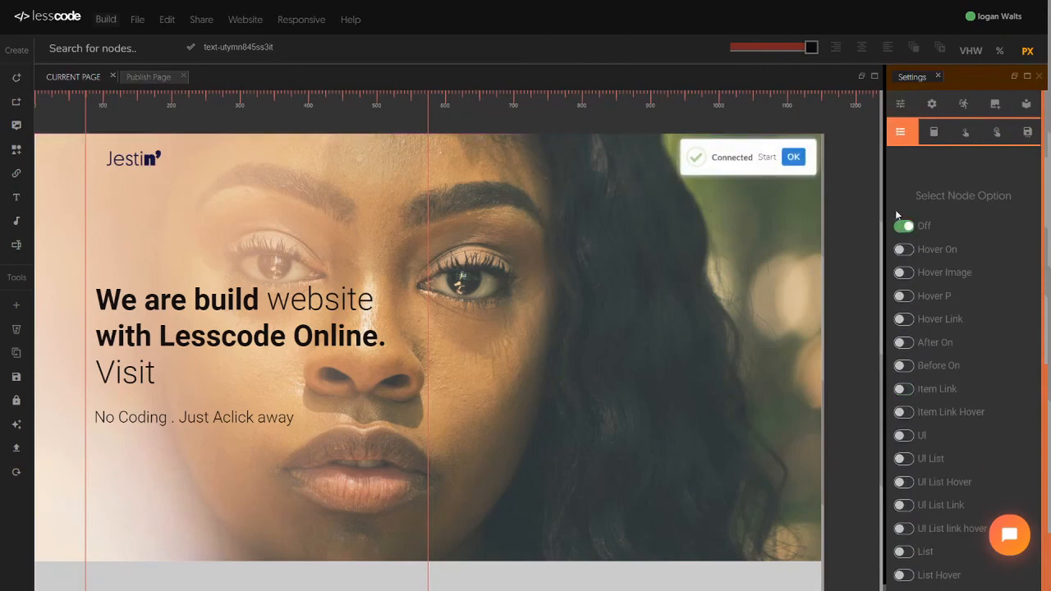
left_click(900, 107)
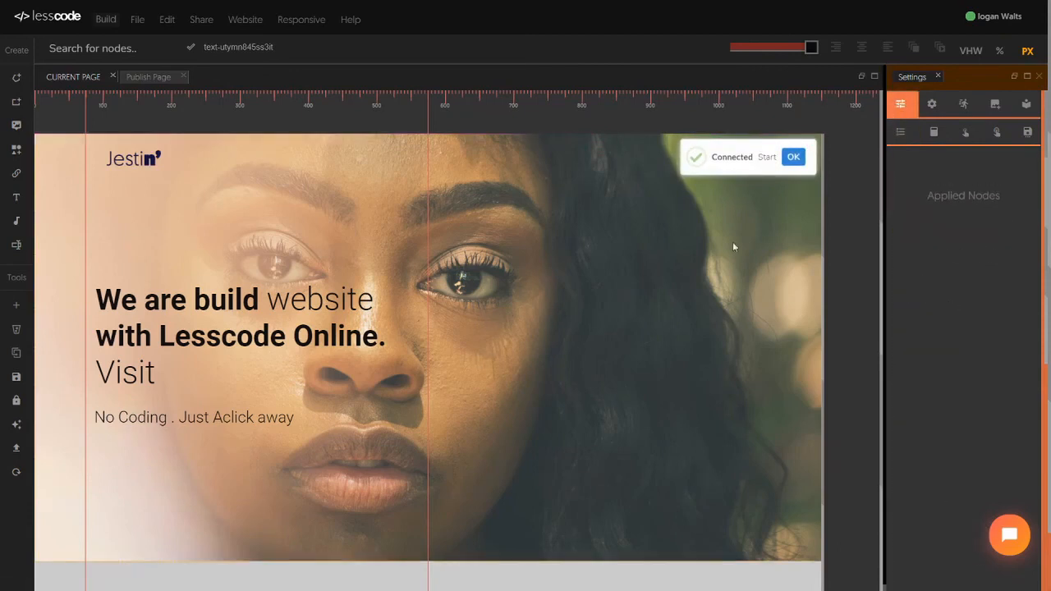
left_click(293, 333)
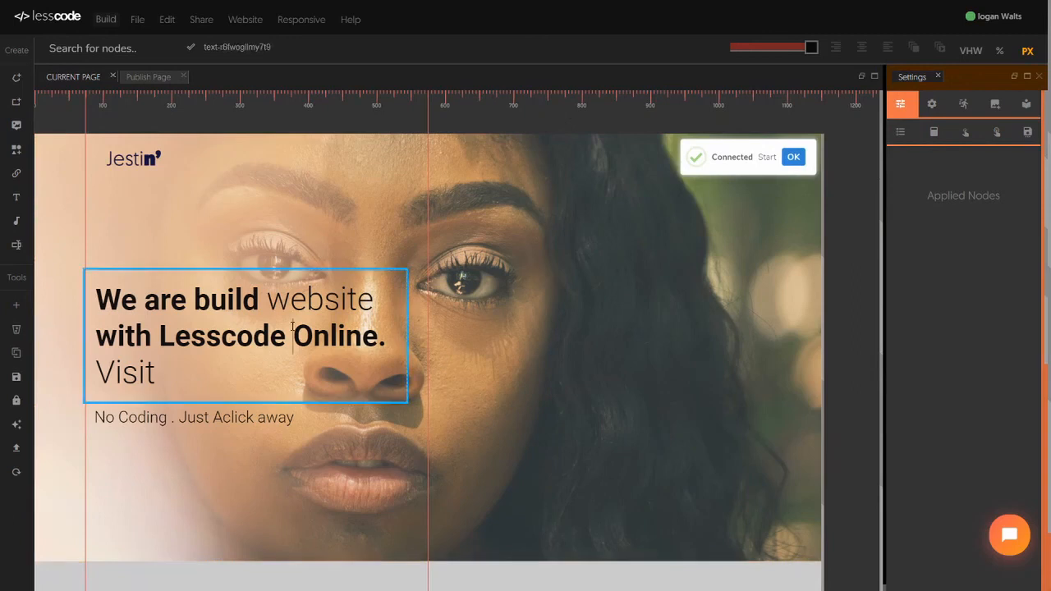
Step: Set the heading's text color to #ECDBDB and check the node option in use
left_click(911, 396)
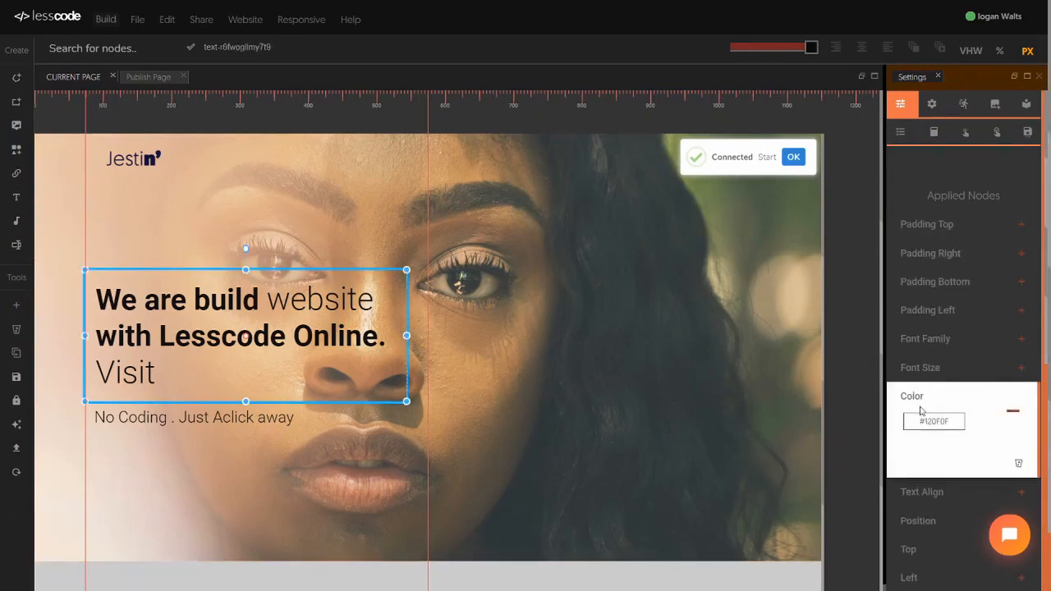
left_click(923, 423)
left_click_drag(925, 434, 911, 386)
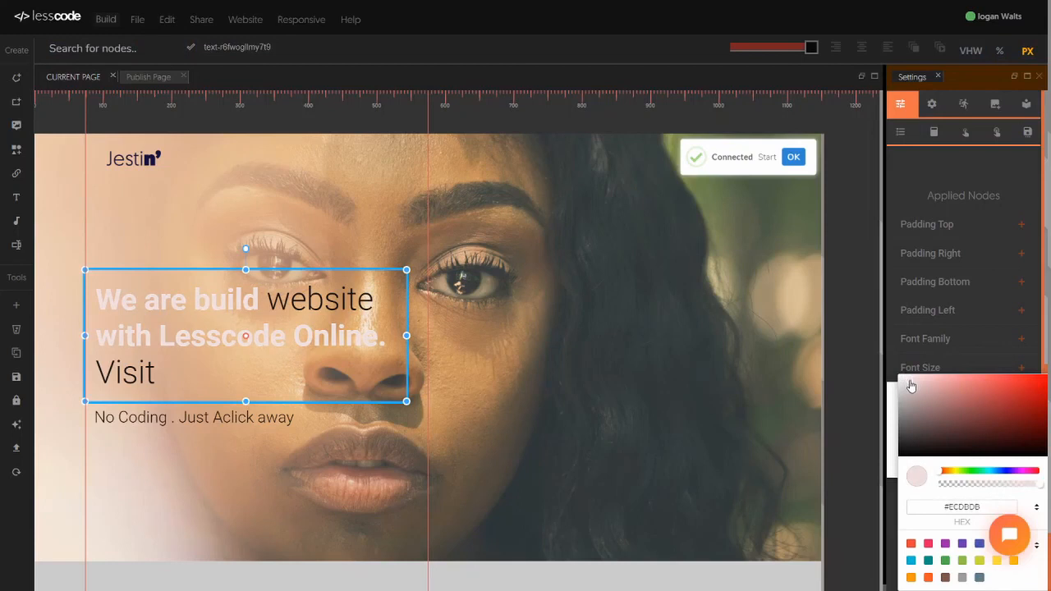
left_click(320, 320)
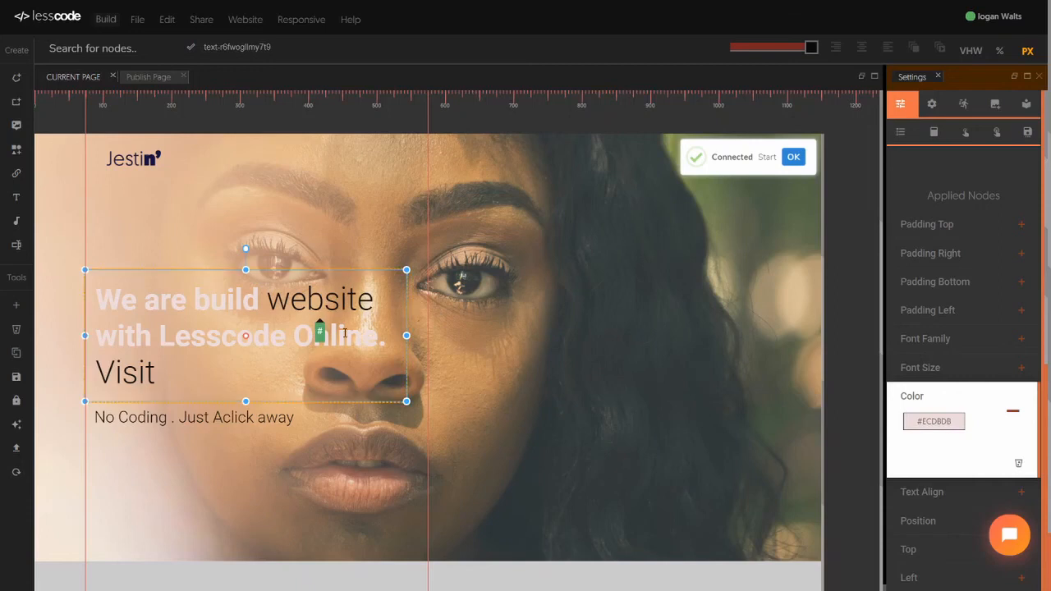
left_click(902, 134)
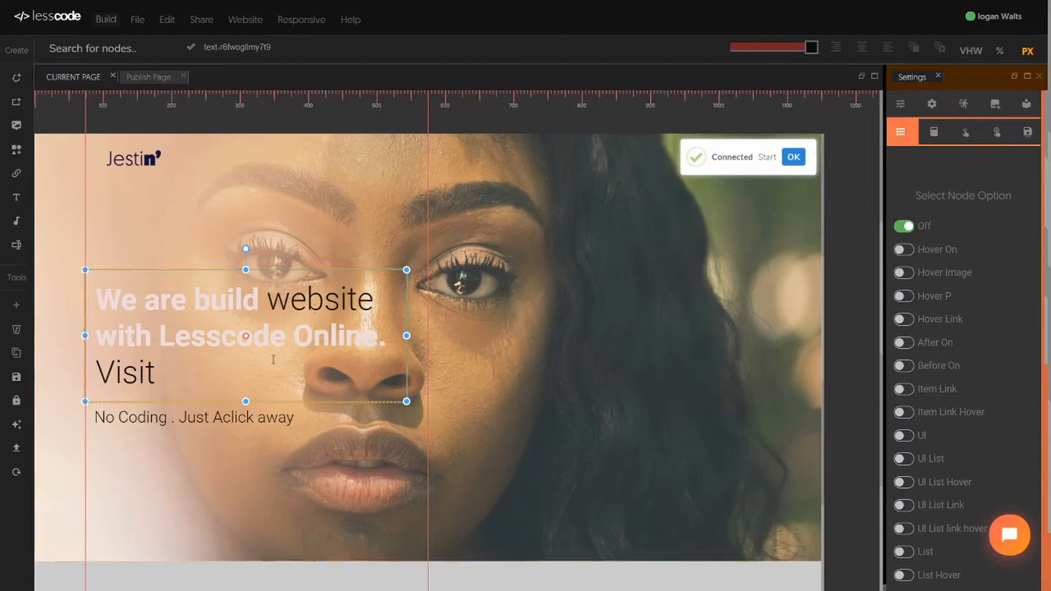
left_click(899, 104)
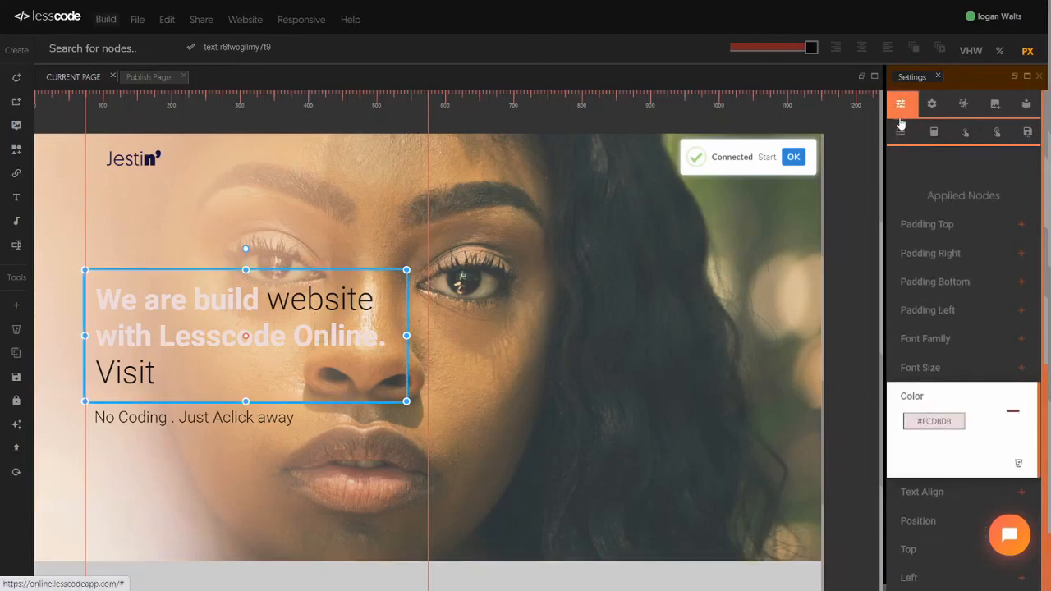
left_click(942, 394)
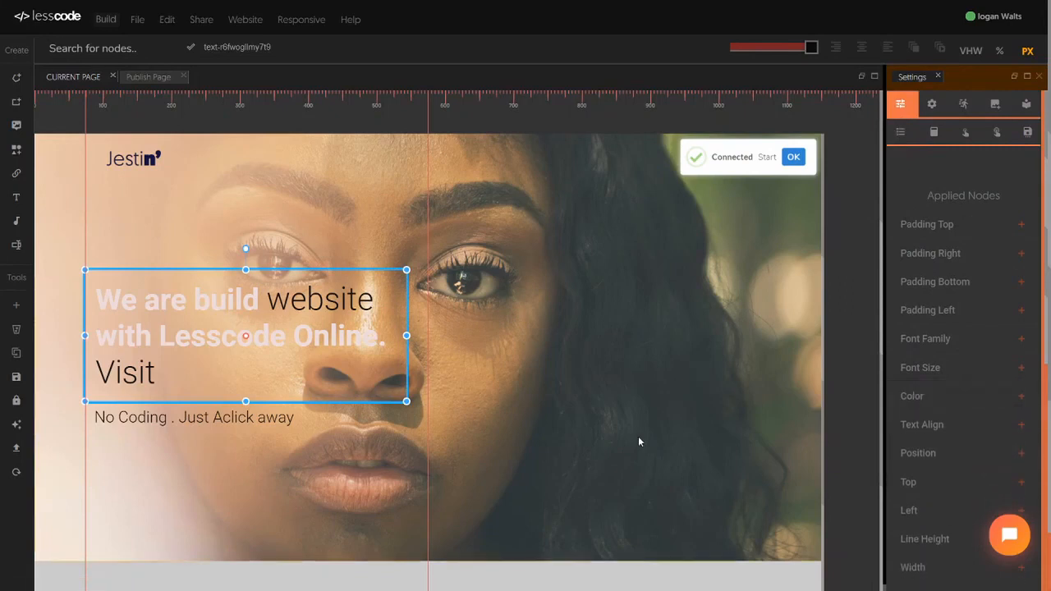
Step: Set the heading's text color to #000000 and collapse the color property
left_click(913, 396)
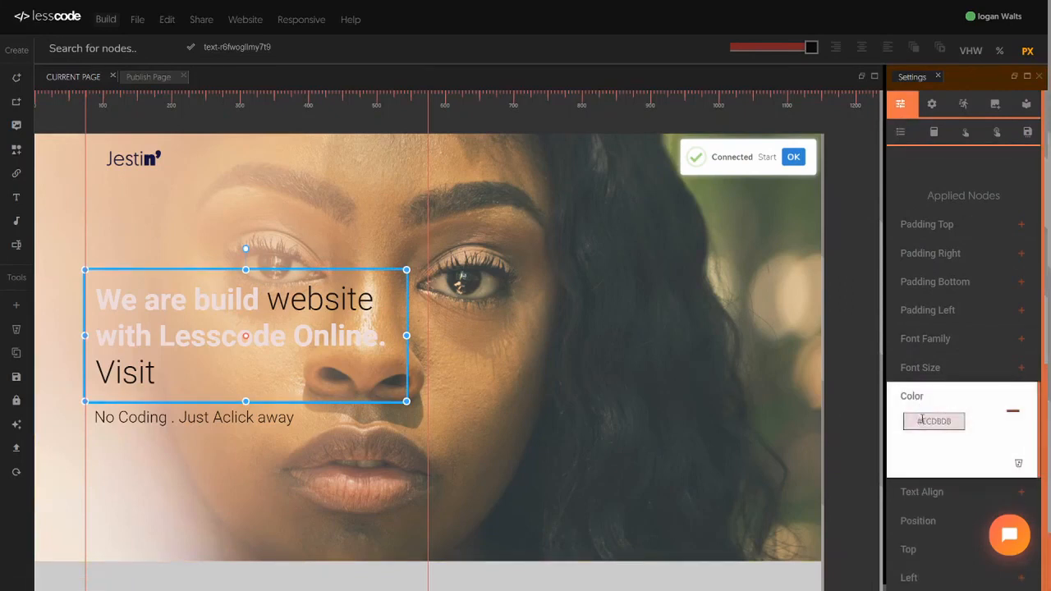
left_click(916, 422)
left_click_drag(919, 423, 910, 464)
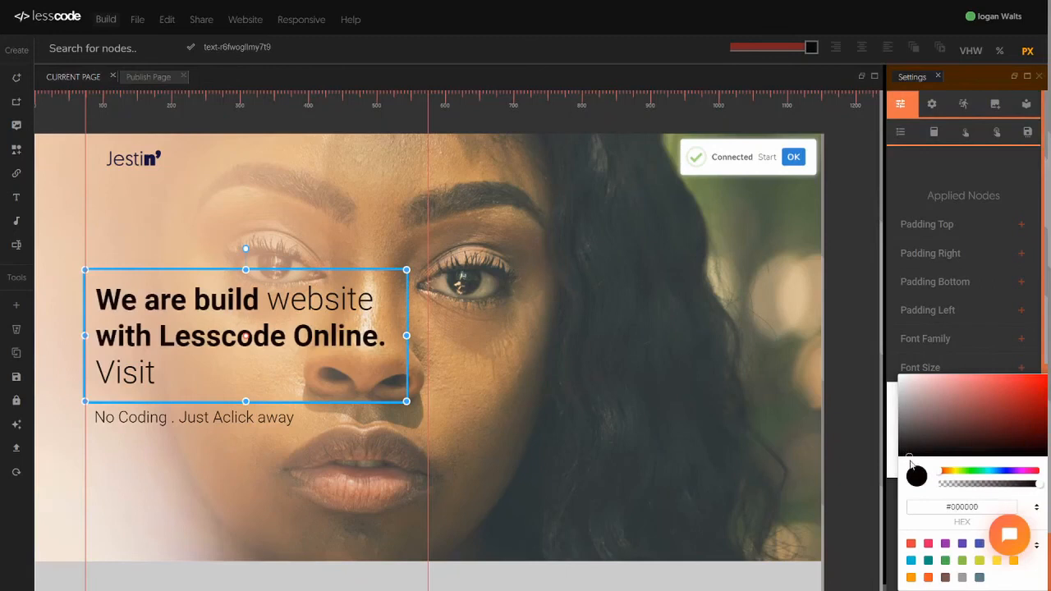
left_click(892, 394)
left_click(905, 397)
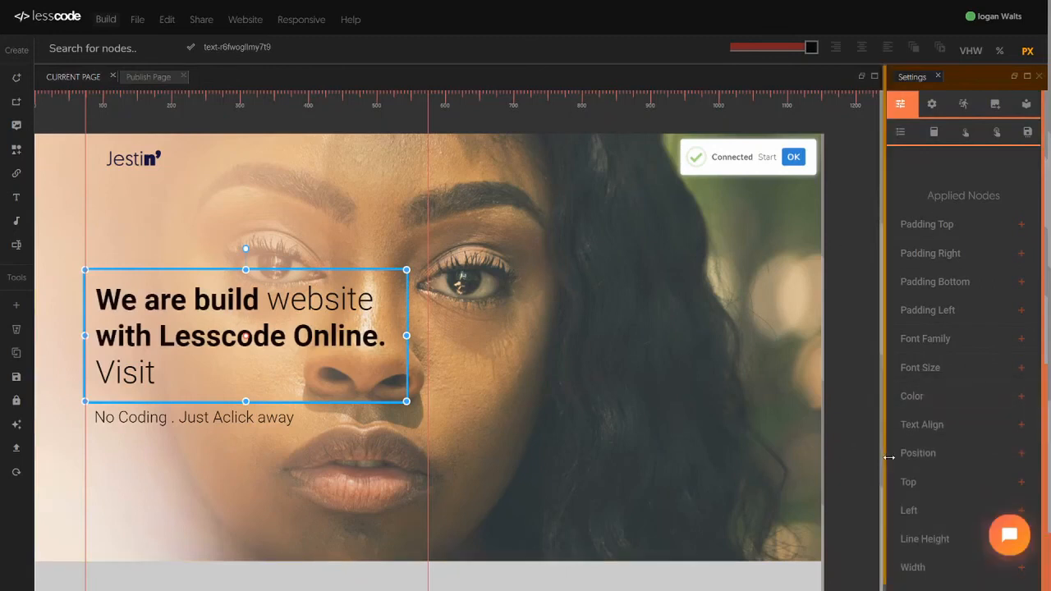
Step: Add a Background Color property to the heading text
scroll(964, 374, "down", 5)
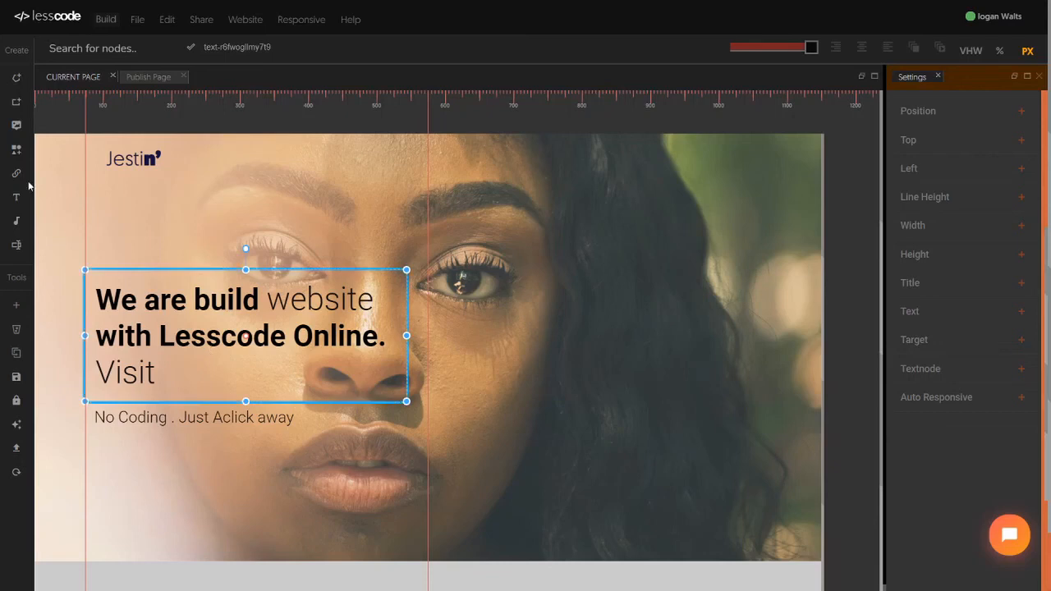
left_click(91, 48)
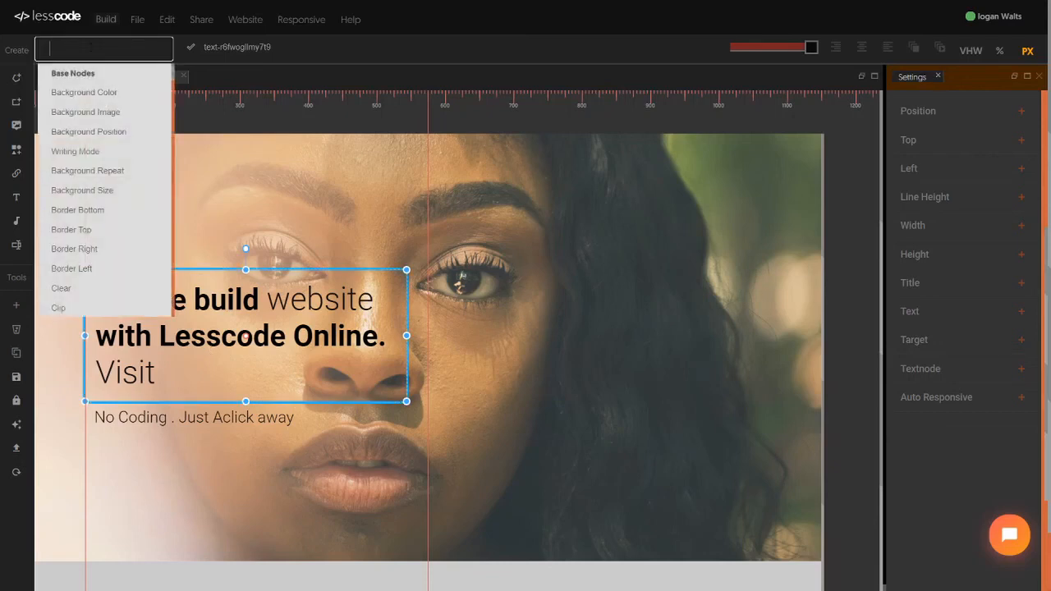
left_click(88, 92)
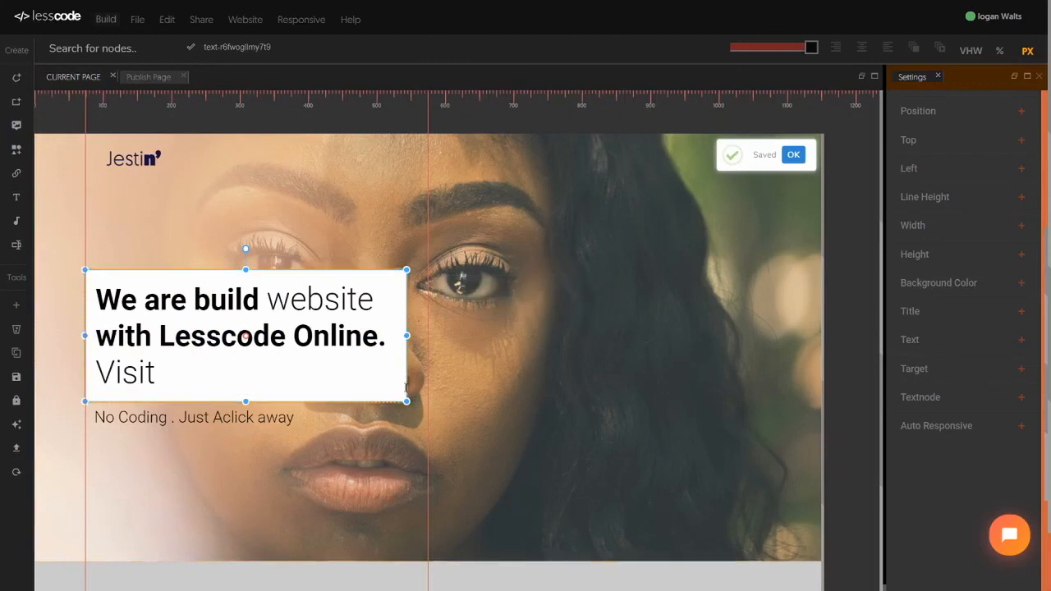
Step: Set the heading's background color to a translucent light grey, RGBA 238, 238, 238, 0.25, and select the hero section
left_click(928, 284)
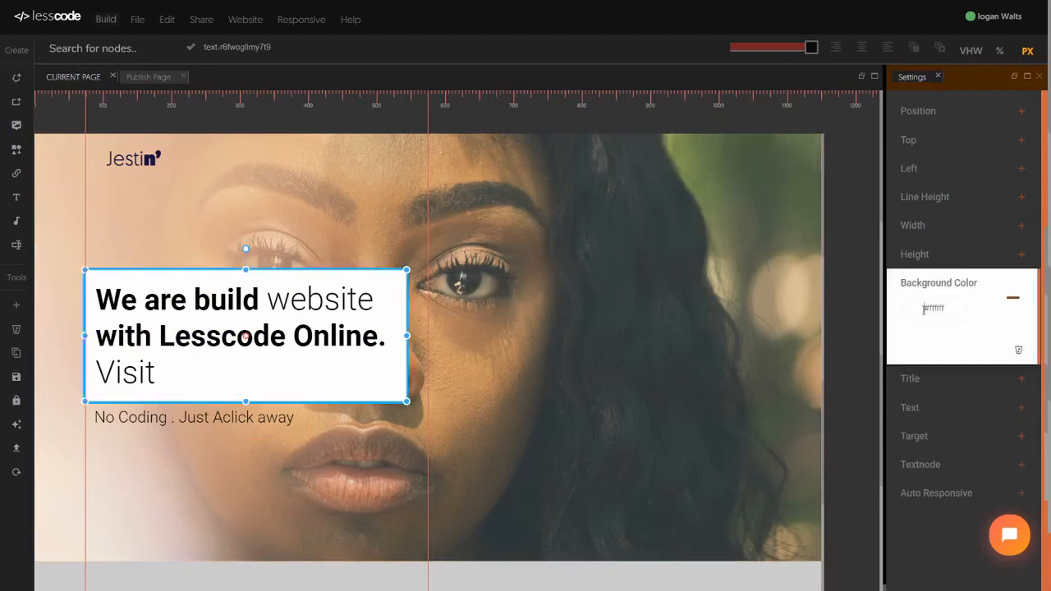
left_click(930, 306)
left_click(909, 331)
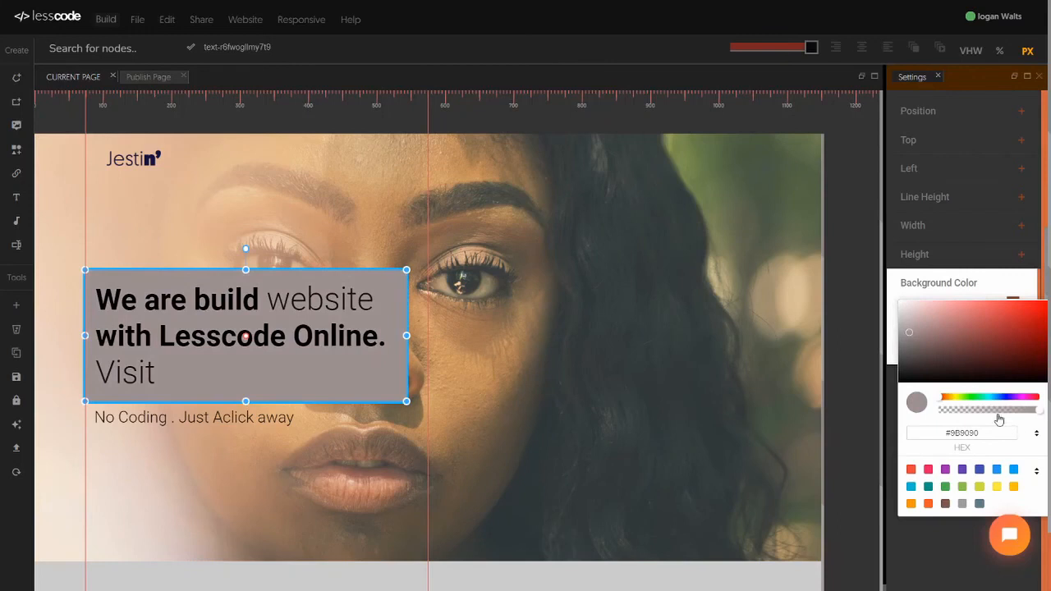
left_click(964, 409)
left_click(921, 338)
left_click_drag(922, 338, 897, 308)
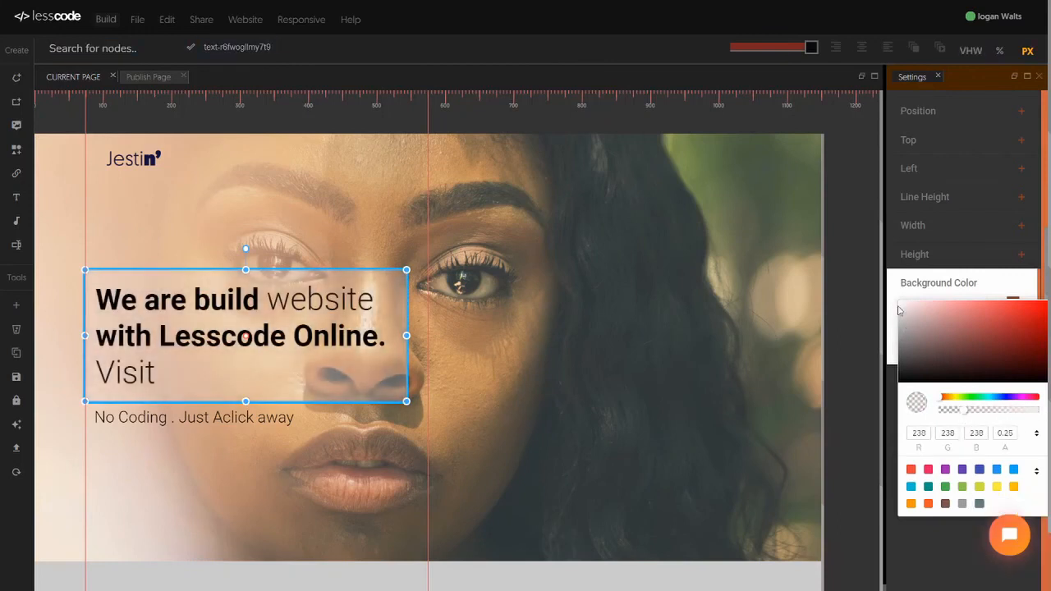
left_click(934, 282)
left_click(743, 505)
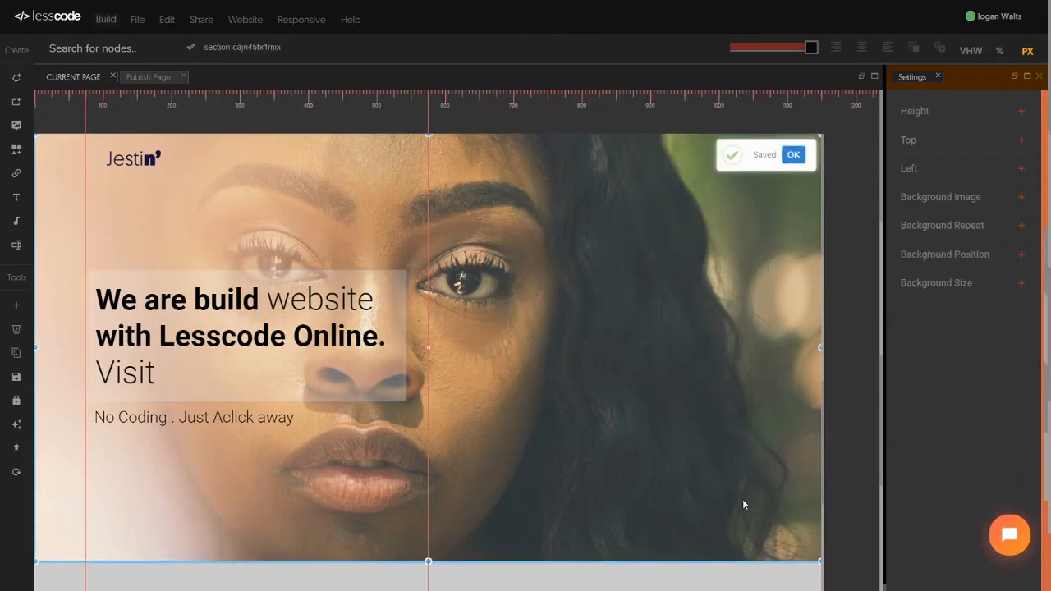
Step: Delete the Background Color property from the heading text and select the hero section
left_click(377, 377)
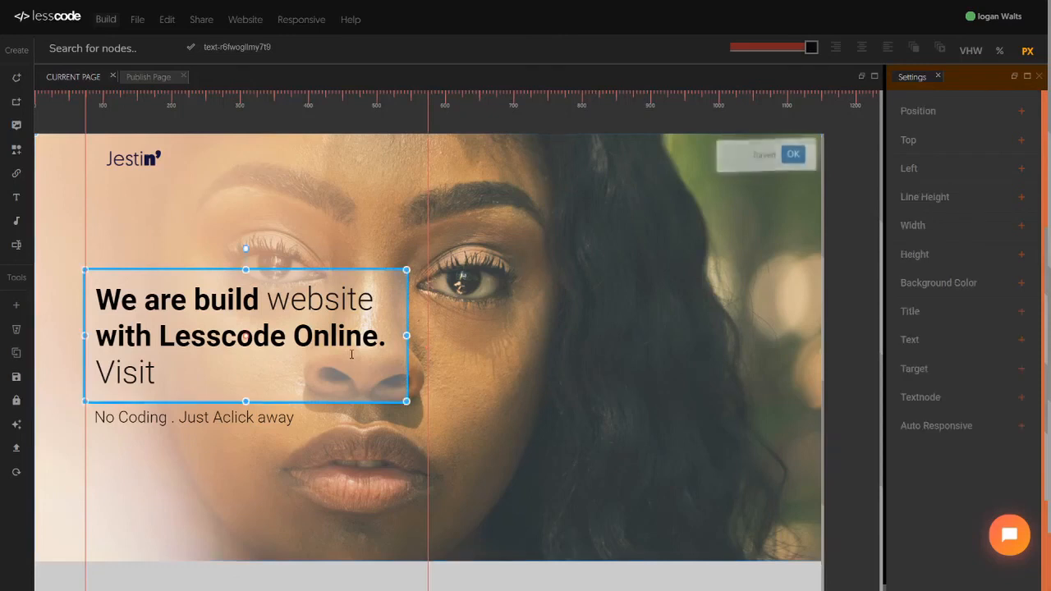
left_click(956, 294)
left_click(1018, 351)
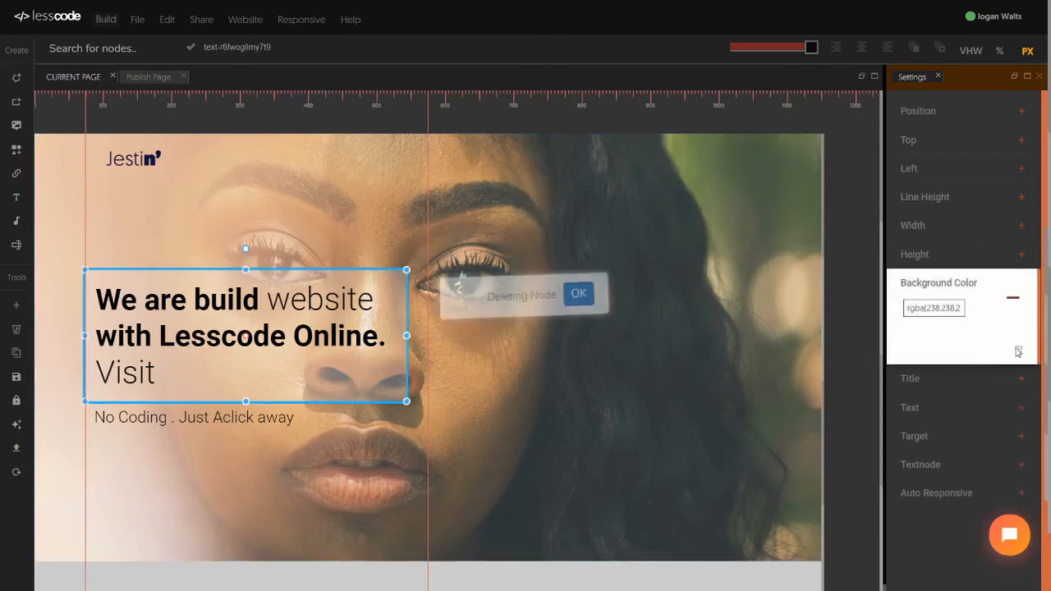
left_click(776, 542)
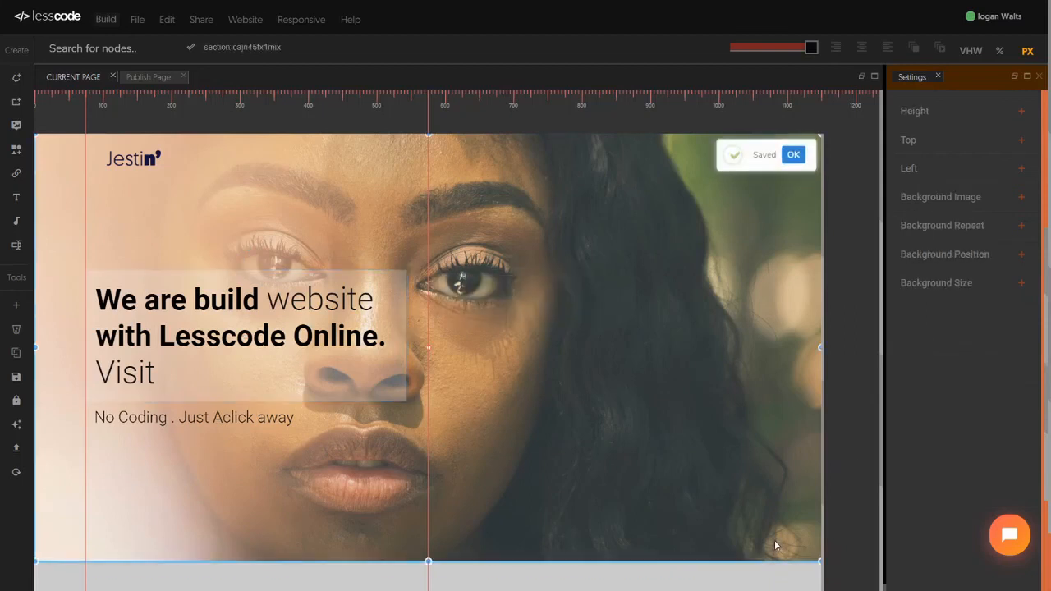